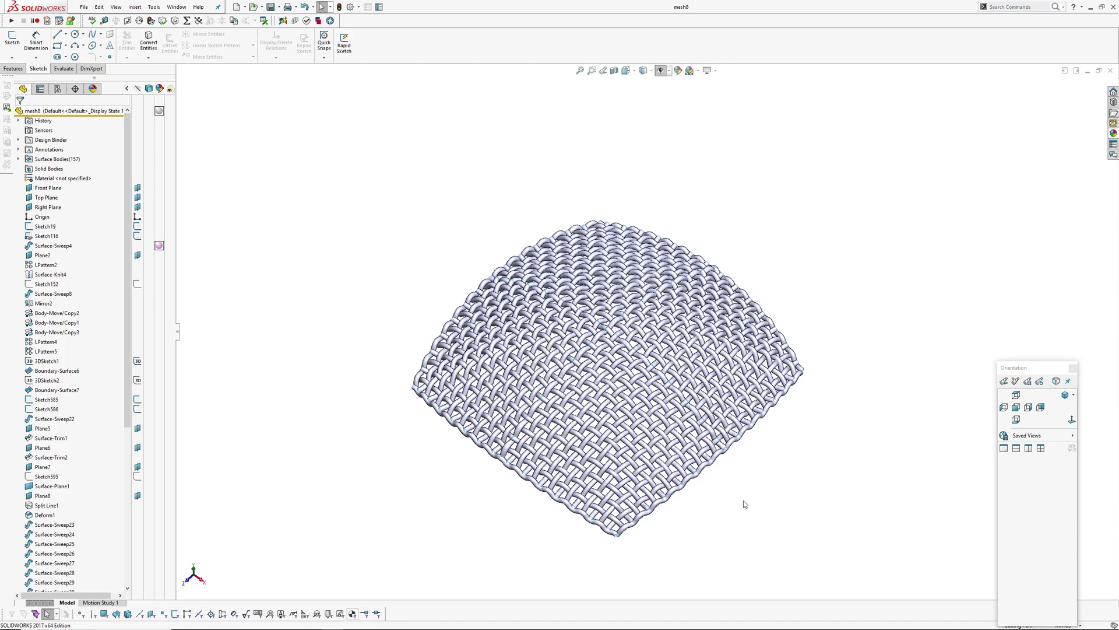
Examine the woven mesh and select one strand on it to identify its surface sweep feature.
middle_drag(572, 373, 574, 332)
scroll(744, 445, down, 3)
middle_drag(683, 401, 624, 499)
middle_drag(603, 453, 819, 268)
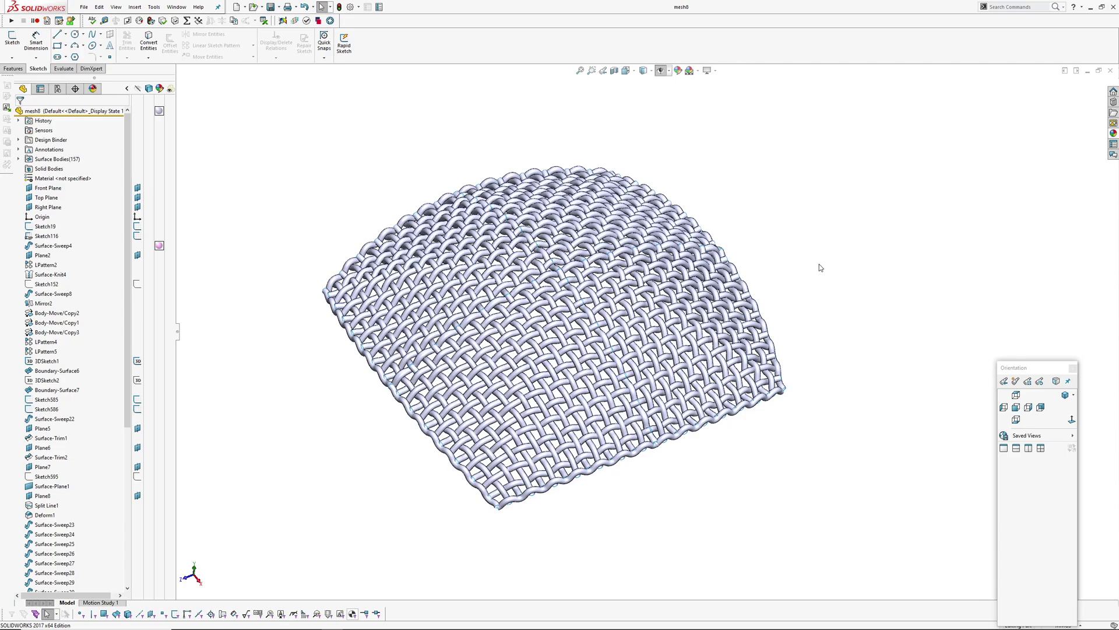
middle_drag(493, 316, 615, 438)
scroll(542, 338, down, 5)
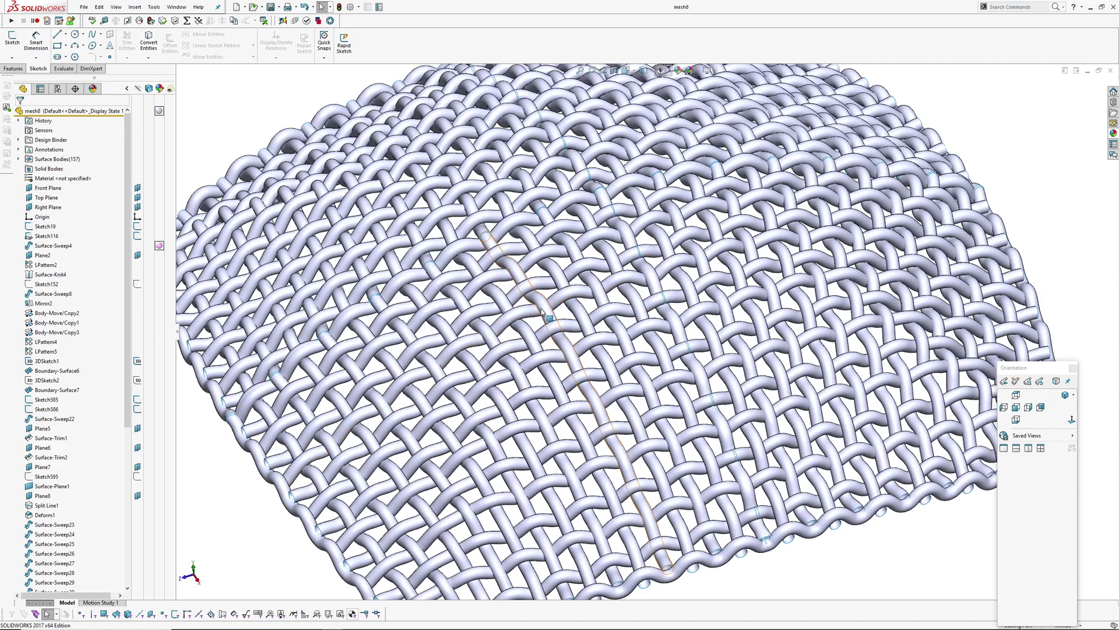
click(545, 315)
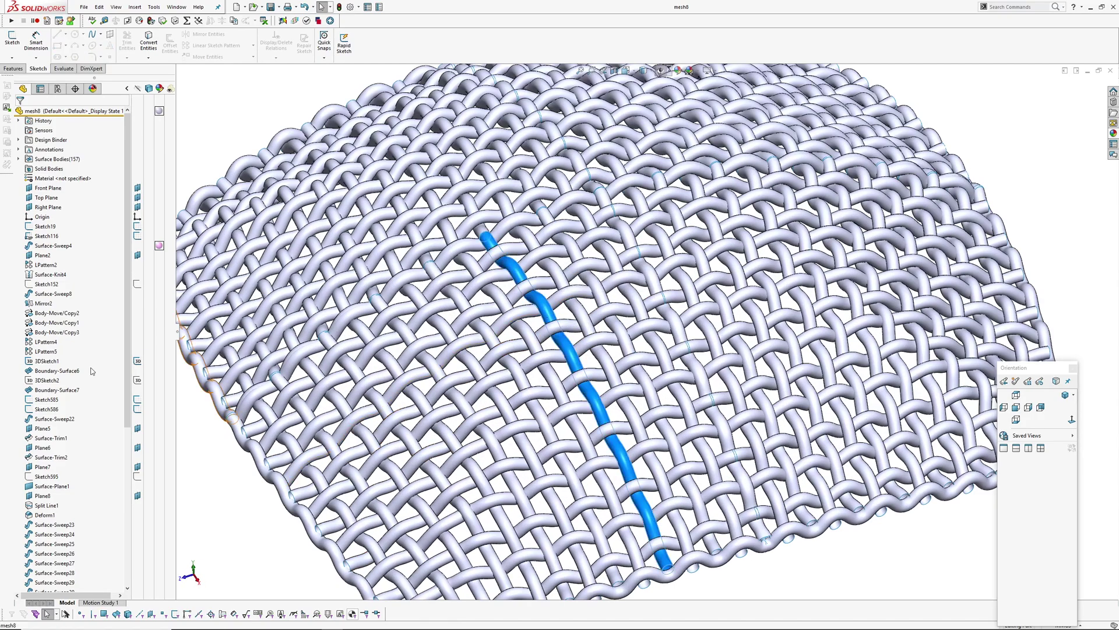
scroll(127, 448, down, 4)
scroll(127, 448, down, 5)
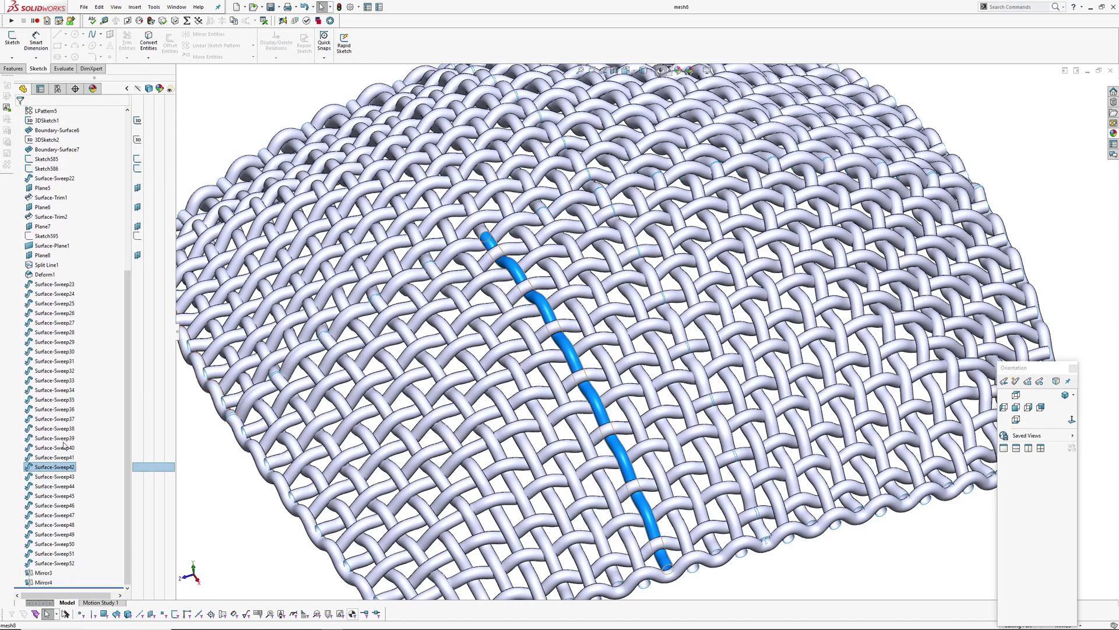
mouse_move(595, 356)
middle_down()
mouse_move(612, 367)
mouse_move(611, 341)
mouse_move(569, 333)
mouse_move(606, 373)
middle_up()
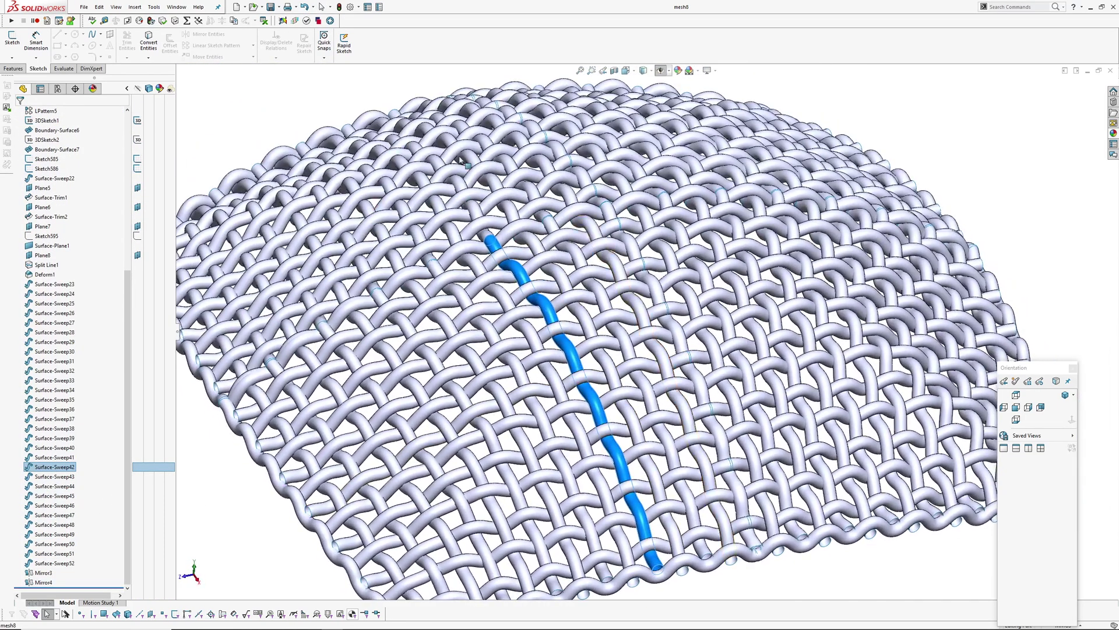
scroll(643, 326, up, 3)
middle_drag(525, 251, 535, 308)
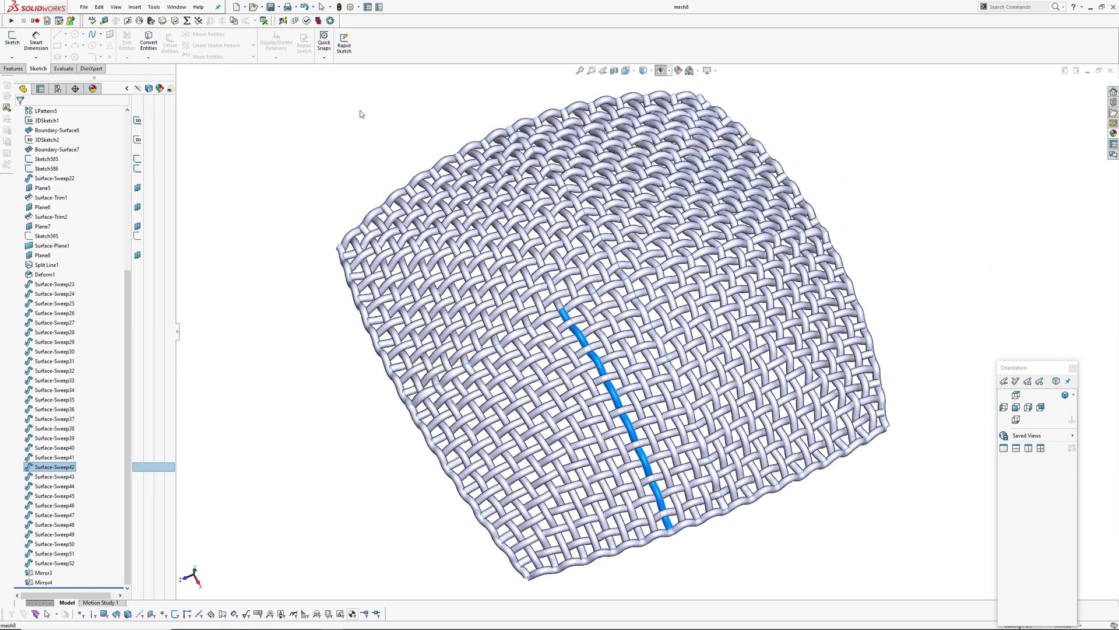
Examine the weave and edges of the domed mesh from several angles and zoom levels.
middle_drag(580, 438, 590, 364)
scroll(607, 390, down, 4)
scroll(590, 364, up, 3)
scroll(699, 527, down, 2)
middle_drag(702, 529, 690, 492)
scroll(689, 492, up, 3)
ctrl+middle_drag(572, 298, 555, 324)
click(335, 405)
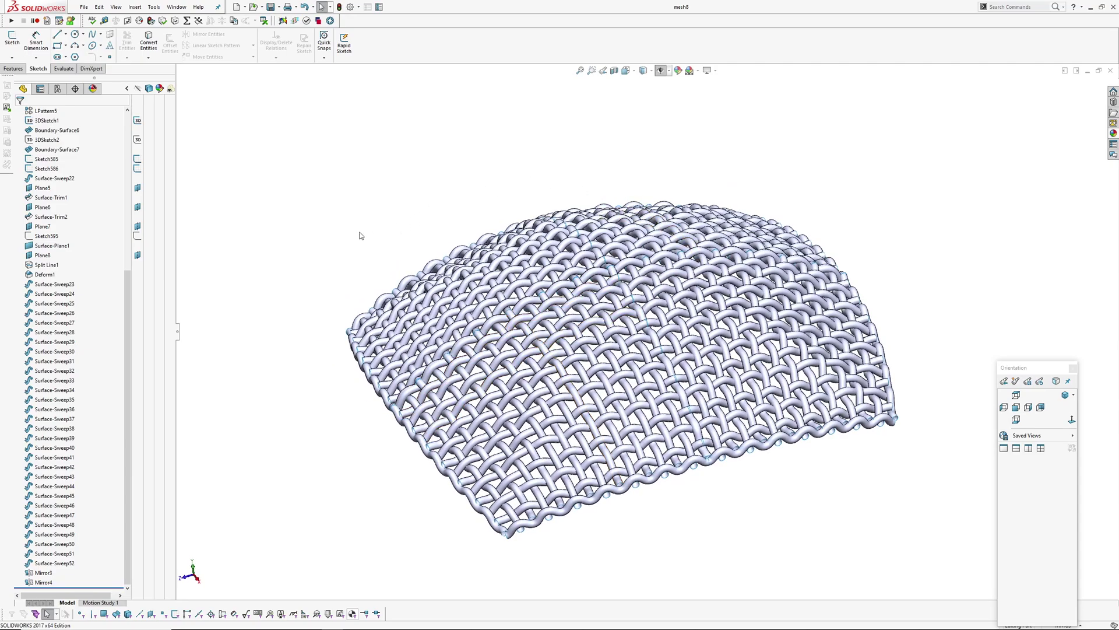
middle_drag(383, 243, 563, 308)
middle_drag(604, 354, 458, 371)
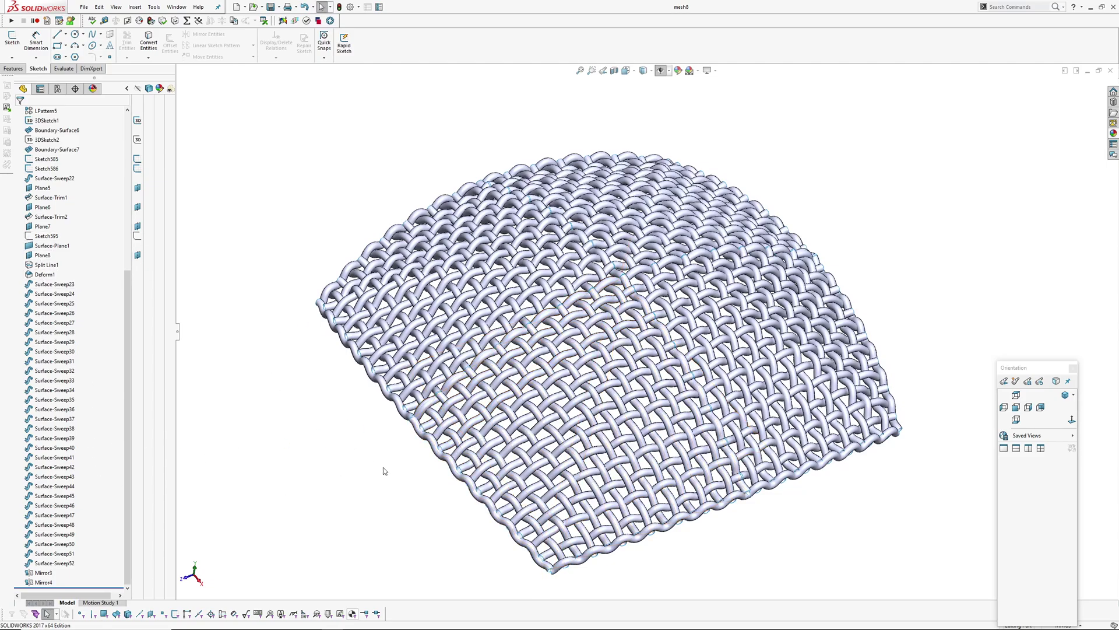
middle_drag(453, 414, 597, 250)
middle_drag(556, 369, 593, 341)
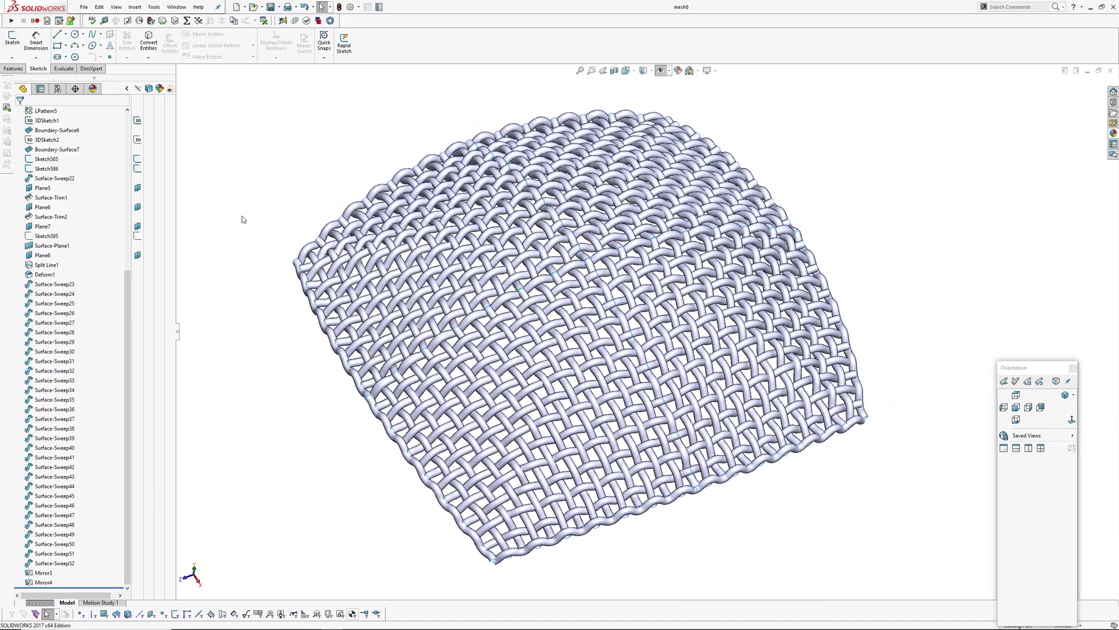
Roll the model back to just before Surface-Sweep4, leaving Sketch19 and Sketch116 as the last active features.
drag(125, 327, 124, 174)
click(37, 247)
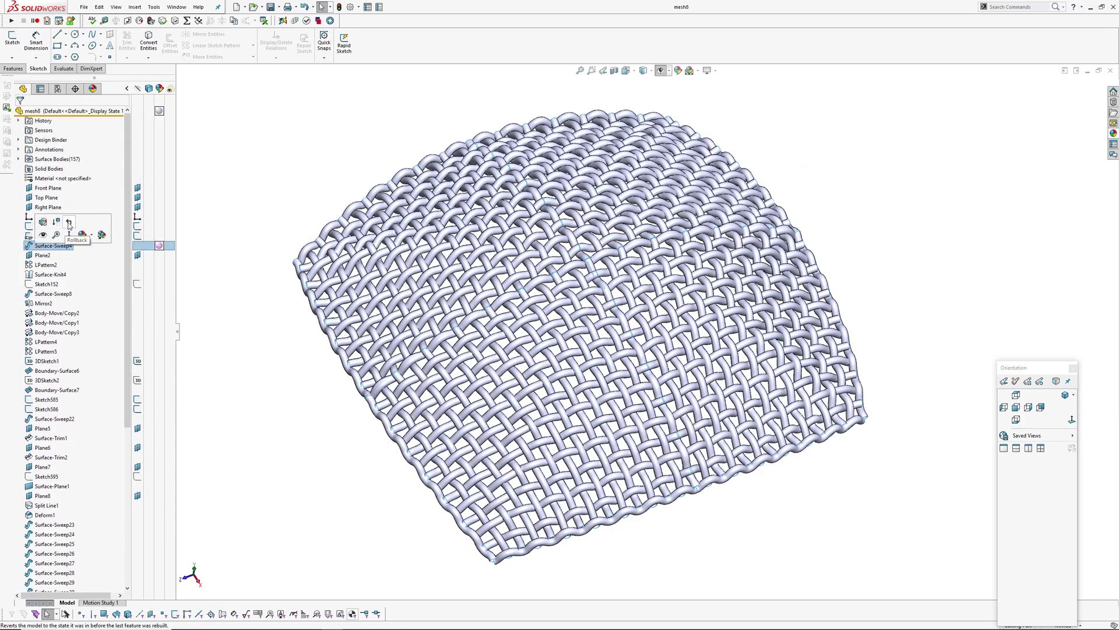
key(h)
mouse_move(597, 237)
middle_down()
mouse_move(670, 245)
mouse_move(564, 278)
mouse_move(572, 194)
middle_up()
scroll(564, 278, down, 2)
scroll(545, 296, down, 3)
ctrl+middle_drag(568, 310, 545, 323)
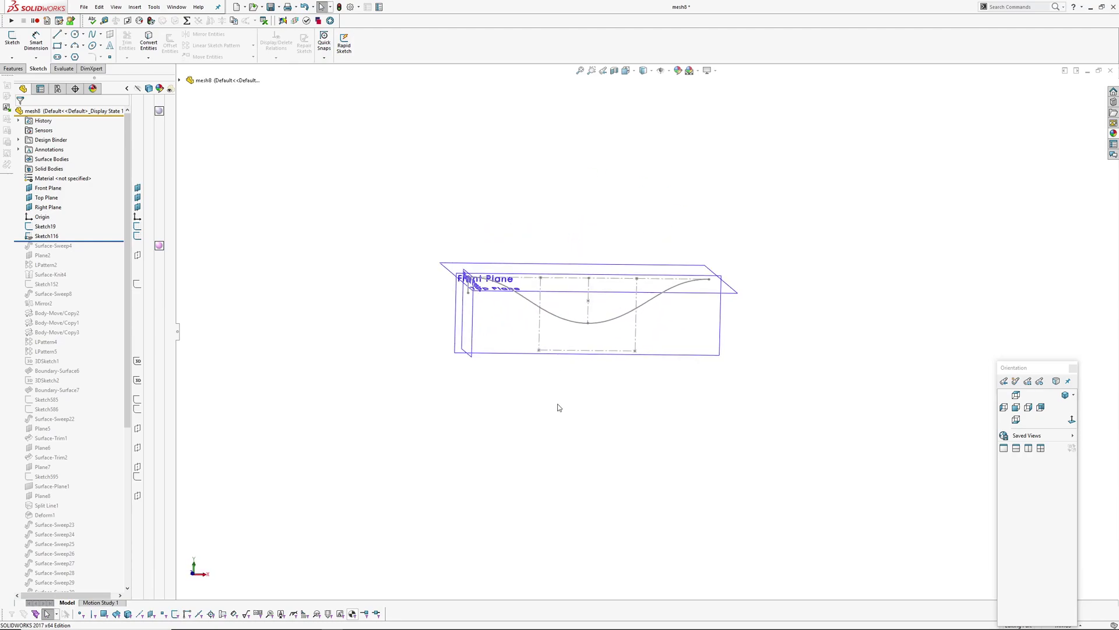
Examine the dimensioned wave curve in Sketch19 and the accompanying Sketch116.
click(45, 227)
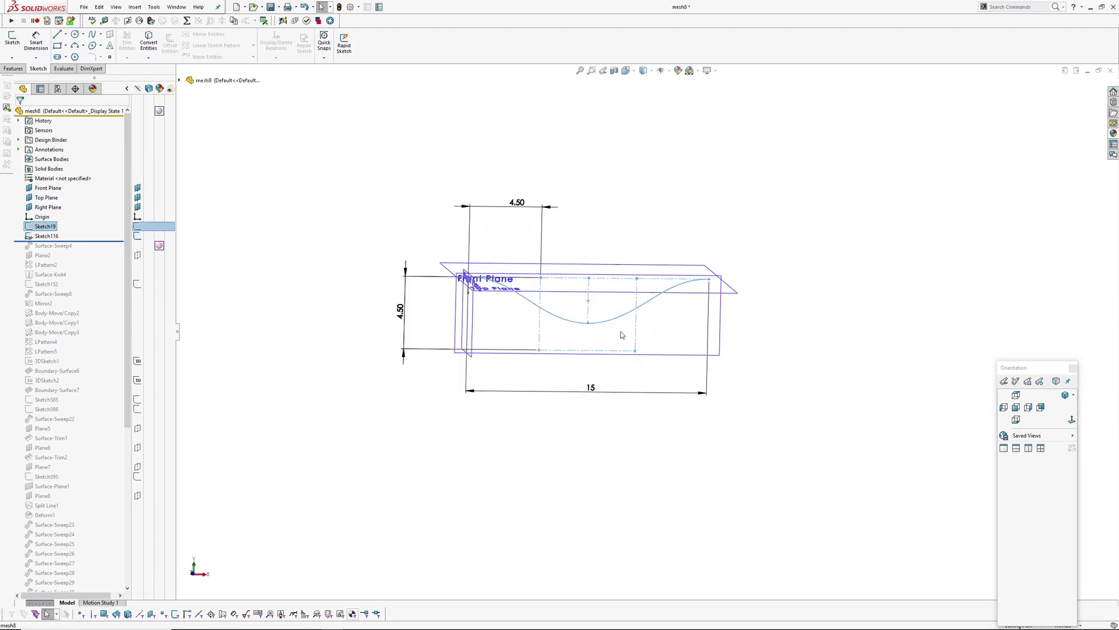
mouse_move(618, 332)
middle_down()
mouse_move(624, 344)
mouse_move(626, 327)
mouse_move(569, 364)
middle_up()
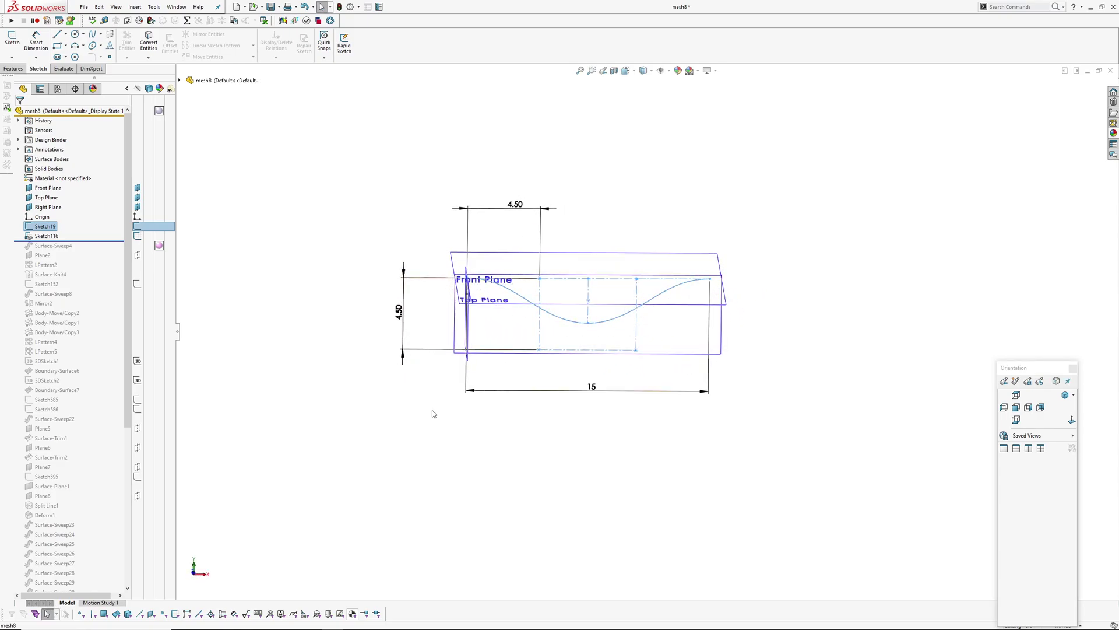
middle_drag(432, 418, 384, 314)
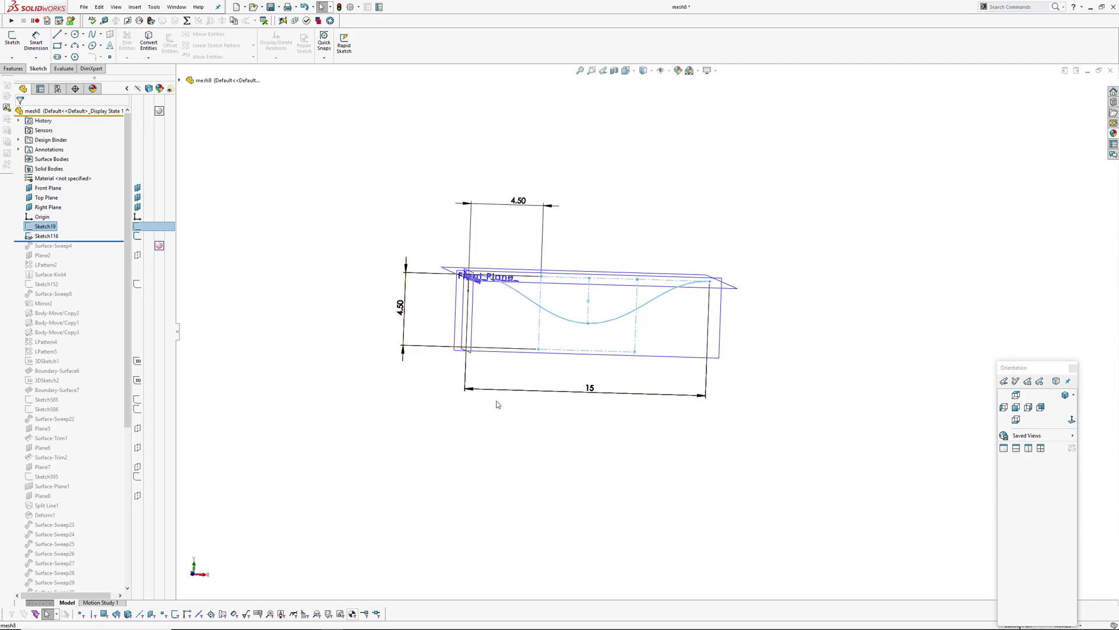
click(323, 398)
click(46, 227)
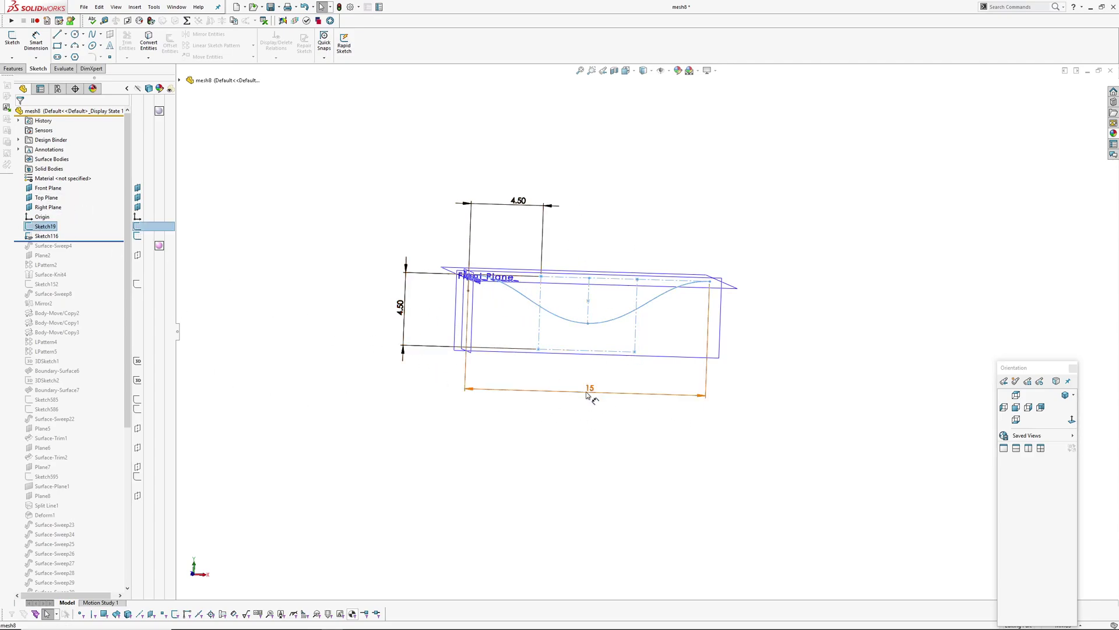
click(46, 236)
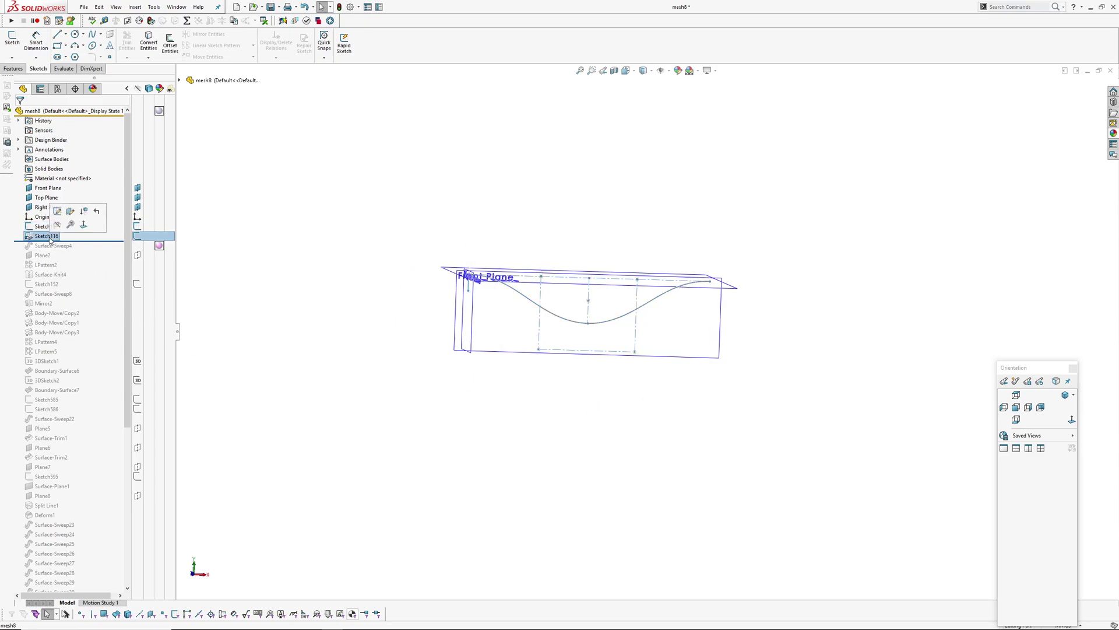
Clear the selection and hide the reference planes around the wave sketch.
scroll(445, 310, down, 2)
key(Escape)
mouse_move(534, 304)
middle_down()
mouse_move(546, 315)
mouse_move(524, 320)
middle_up()
key(p)
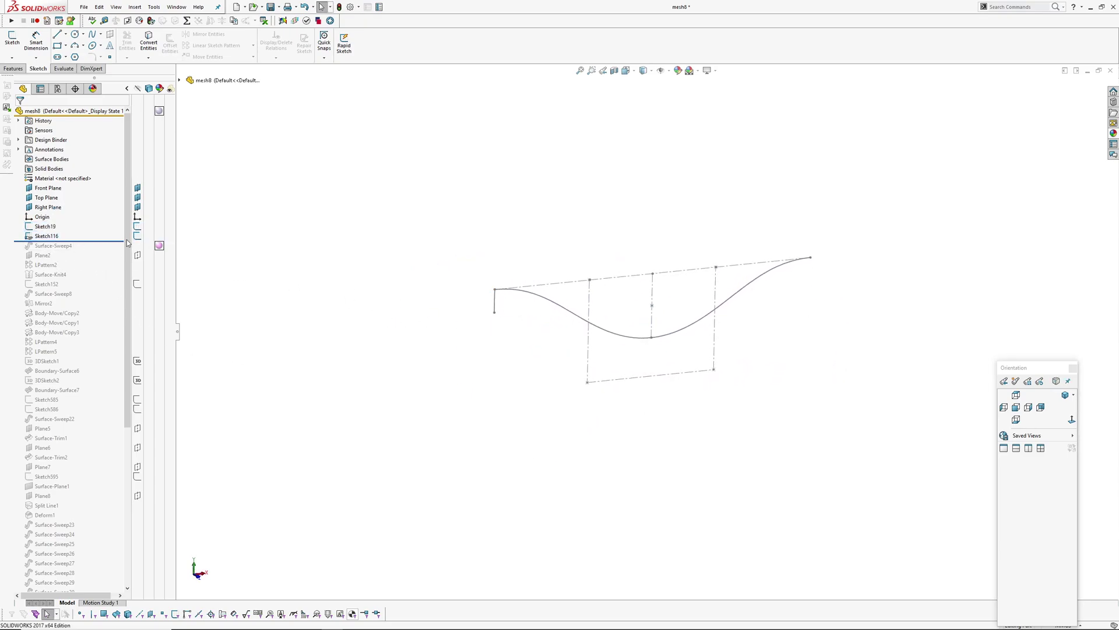
Roll the model forward through Surface-Sweep4, Plane2 and LPattern2 to restore the patterned wavy strand.
drag(92, 242, 92, 251)
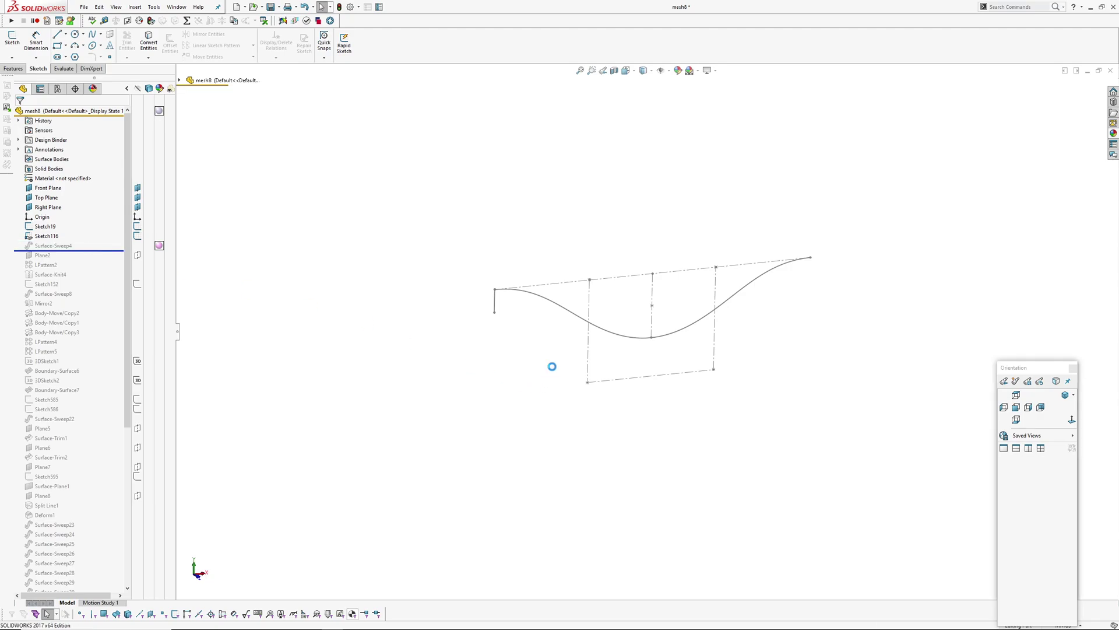
scroll(513, 391, up, 3)
scroll(496, 413, up, 2)
drag(87, 256, 88, 269)
scroll(627, 344, up, 3)
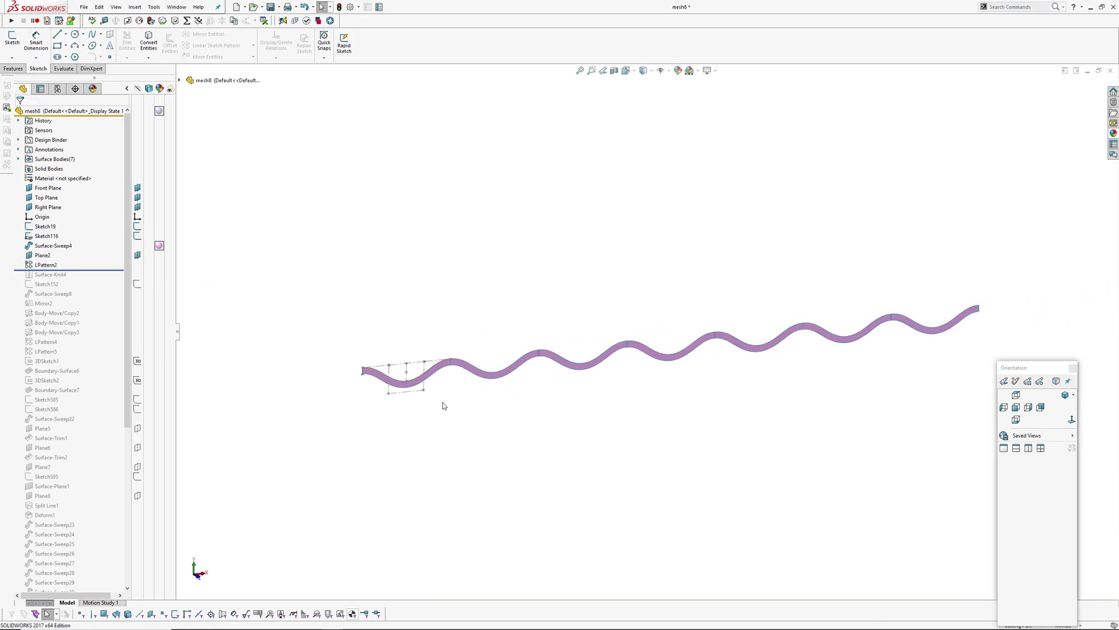
mouse_move(443, 401)
middle_down()
mouse_move(447, 385)
mouse_move(460, 398)
middle_up()
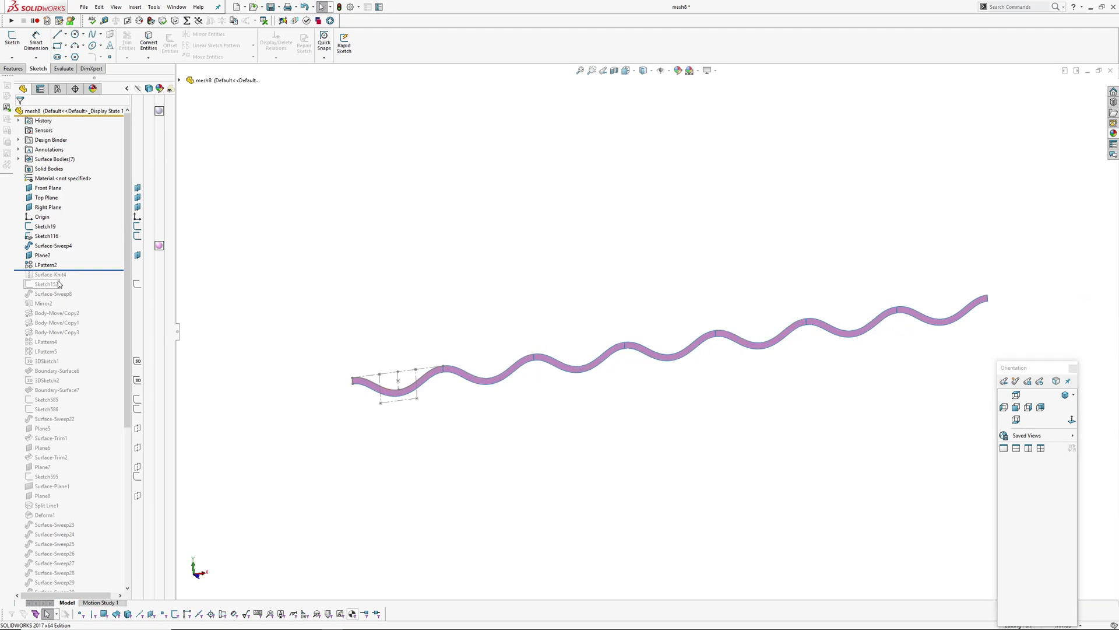
Roll the model forward through Surface-Knit4 and Sketch152, and open Sketch152 for editing.
drag(82, 270, 81, 290)
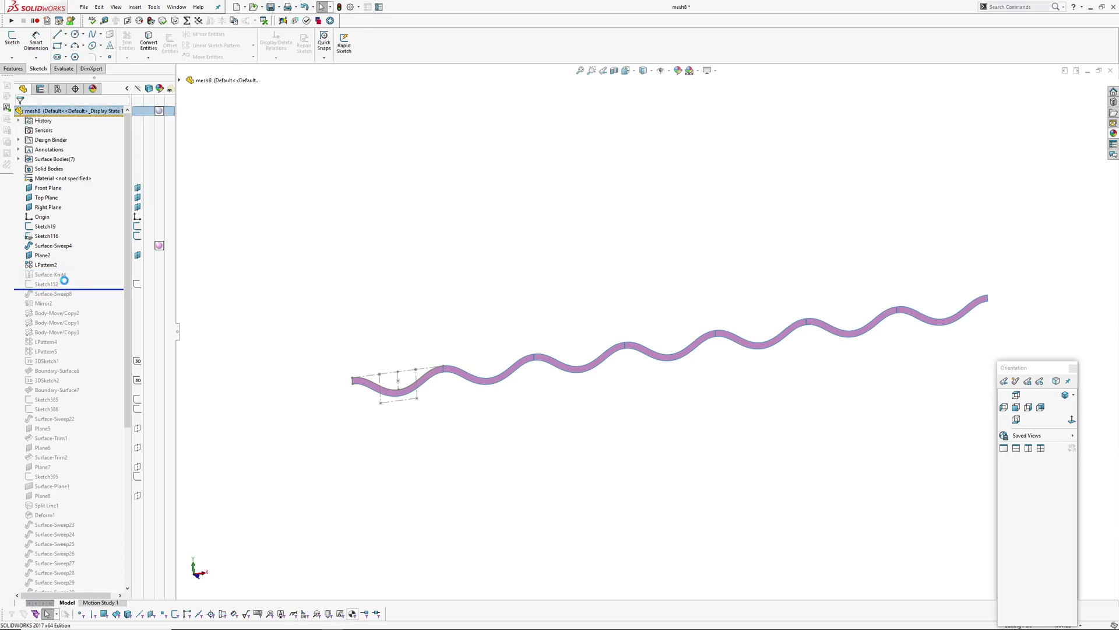
click(49, 285)
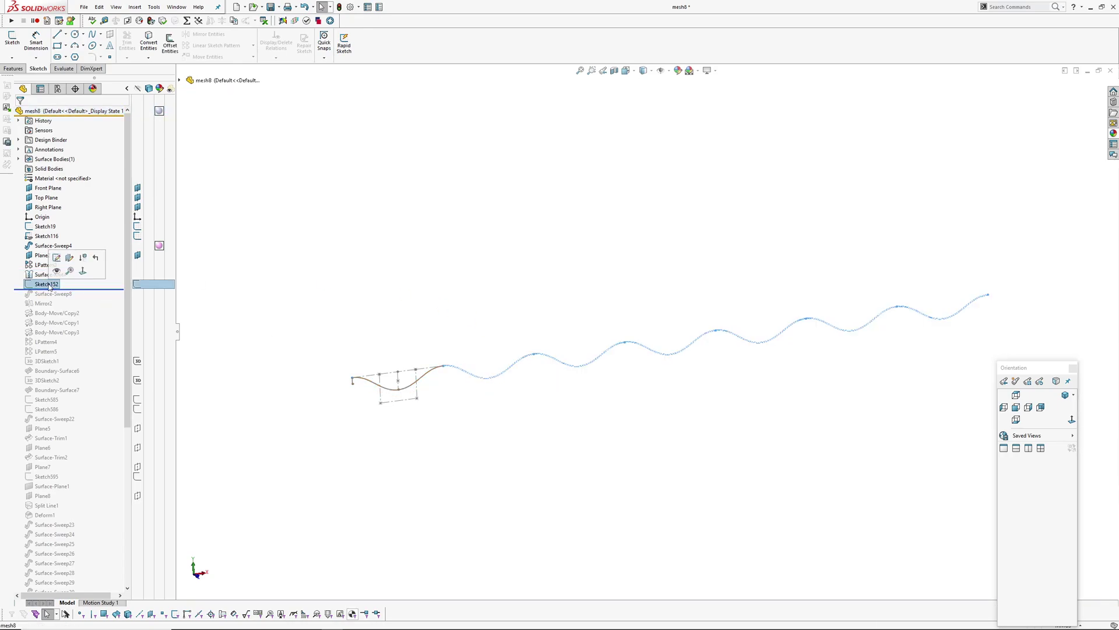
click(29, 274)
click(35, 262)
click(47, 284)
click(51, 260)
Inspect the fitted spline along the strand, locate the Fit Spline tool, and exit Sketch152 without changing it.
click(434, 373)
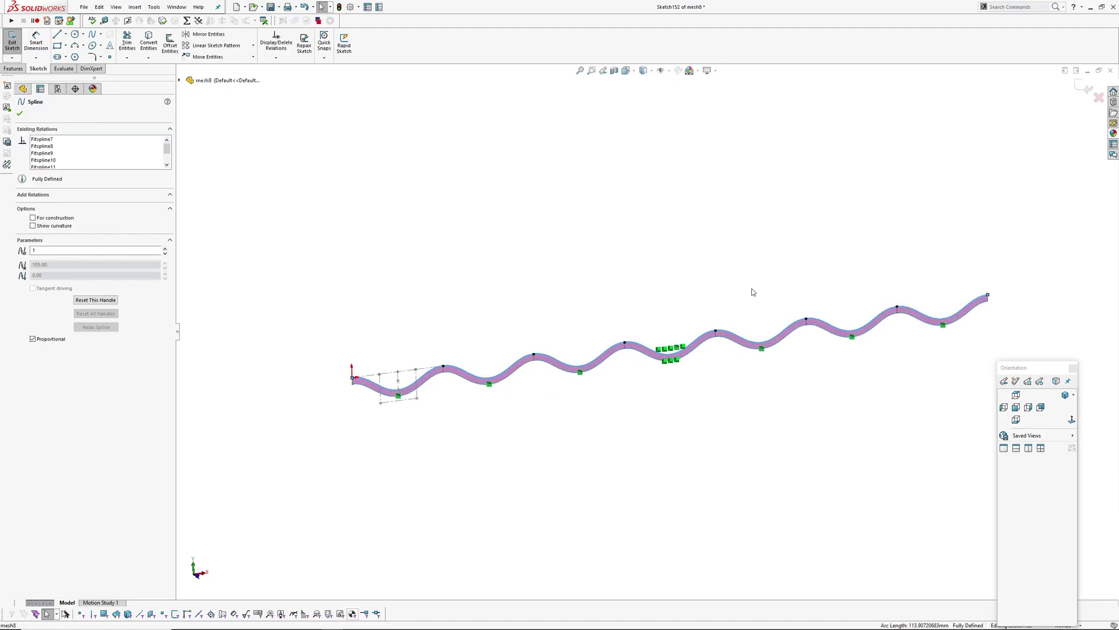
click(742, 288)
right_click(458, 381)
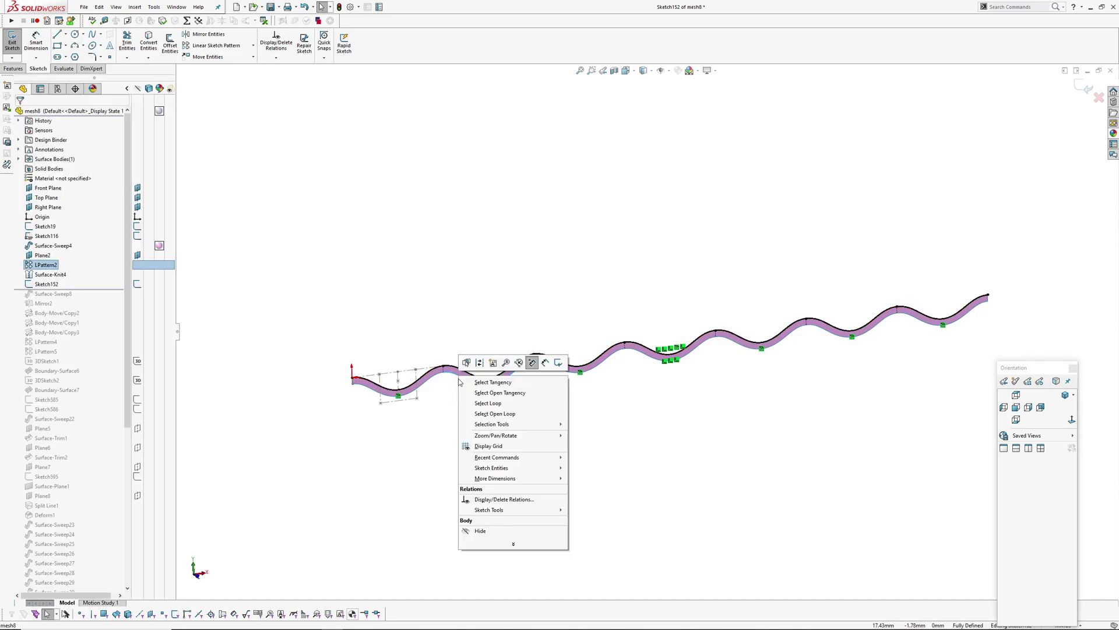
click(488, 399)
click(495, 409)
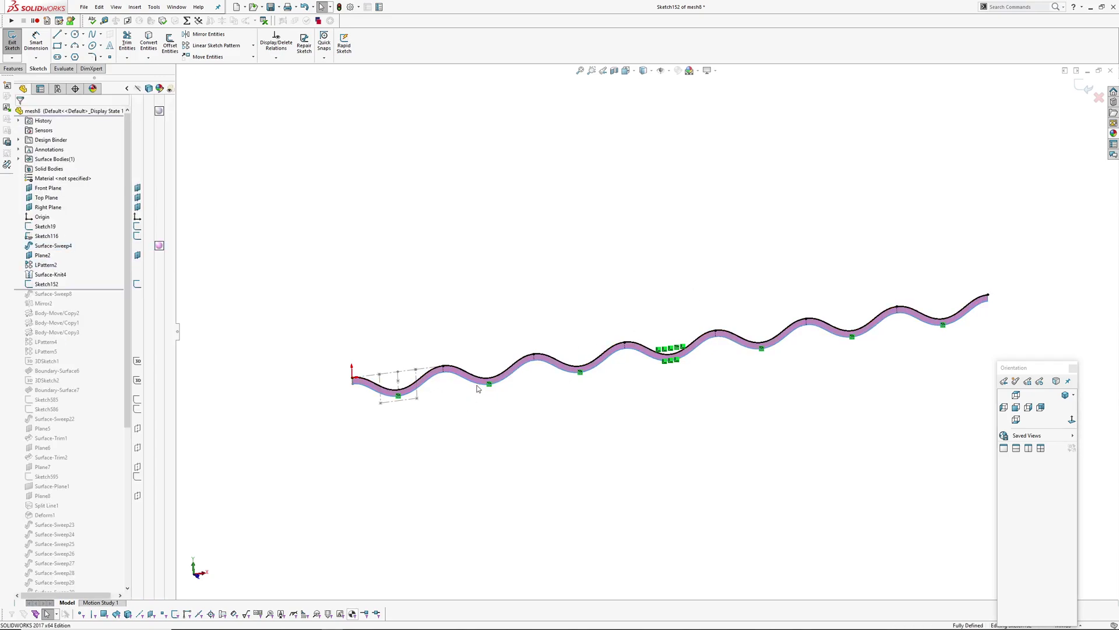
click(154, 7)
mouse_move(200, 241)
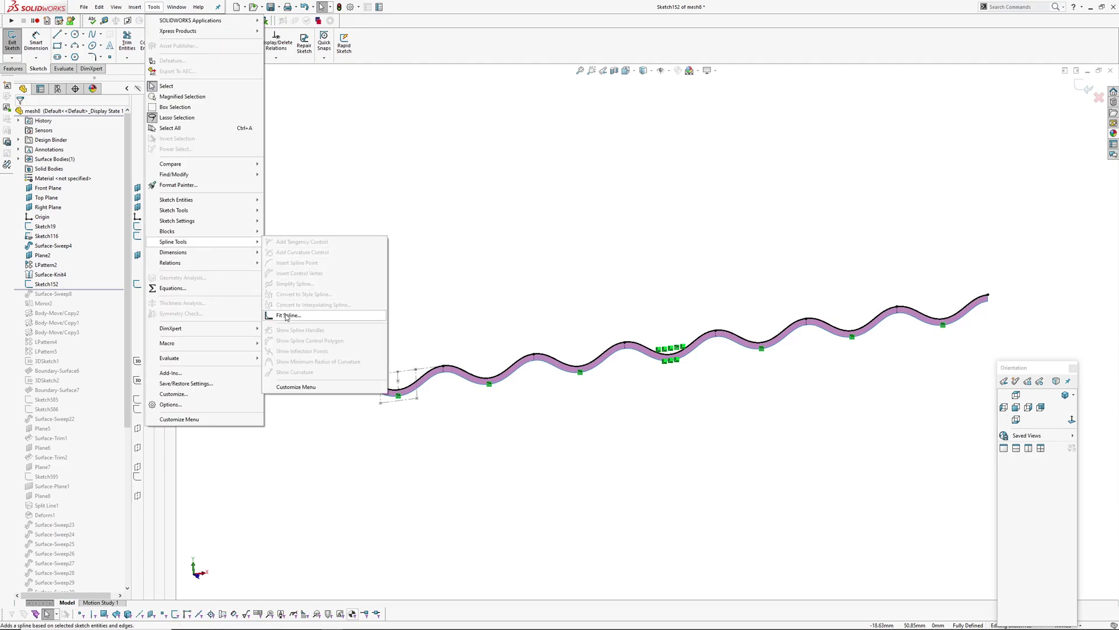
click(512, 302)
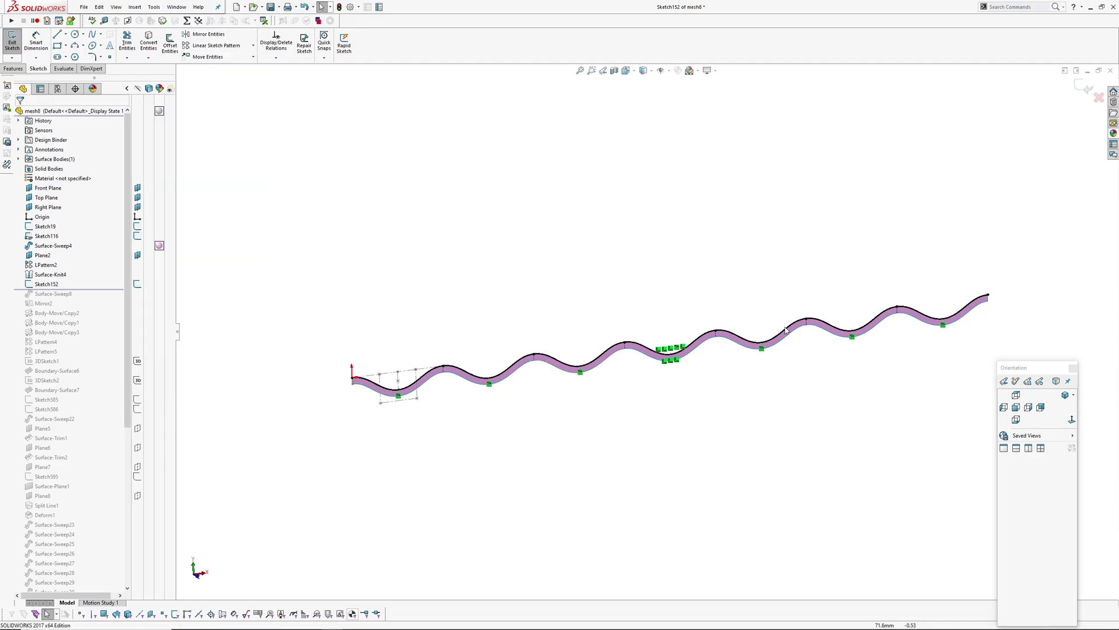
click(1084, 87)
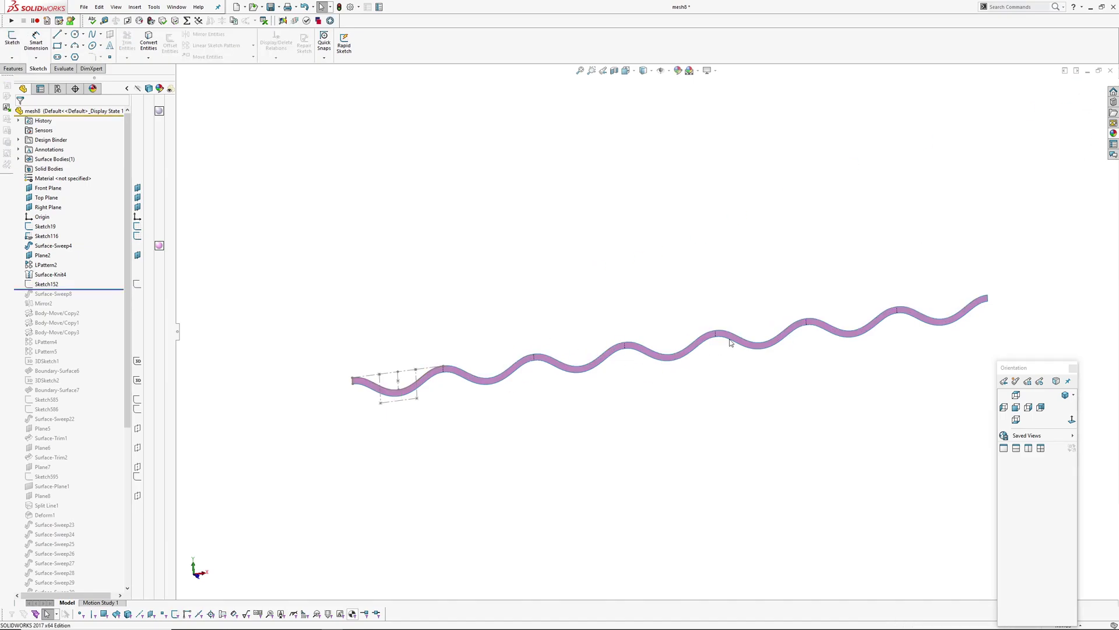
Roll the model forward through Surface-Sweep8 and show its swept body in place of the Surface-Knit4 body.
drag(96, 289, 96, 298)
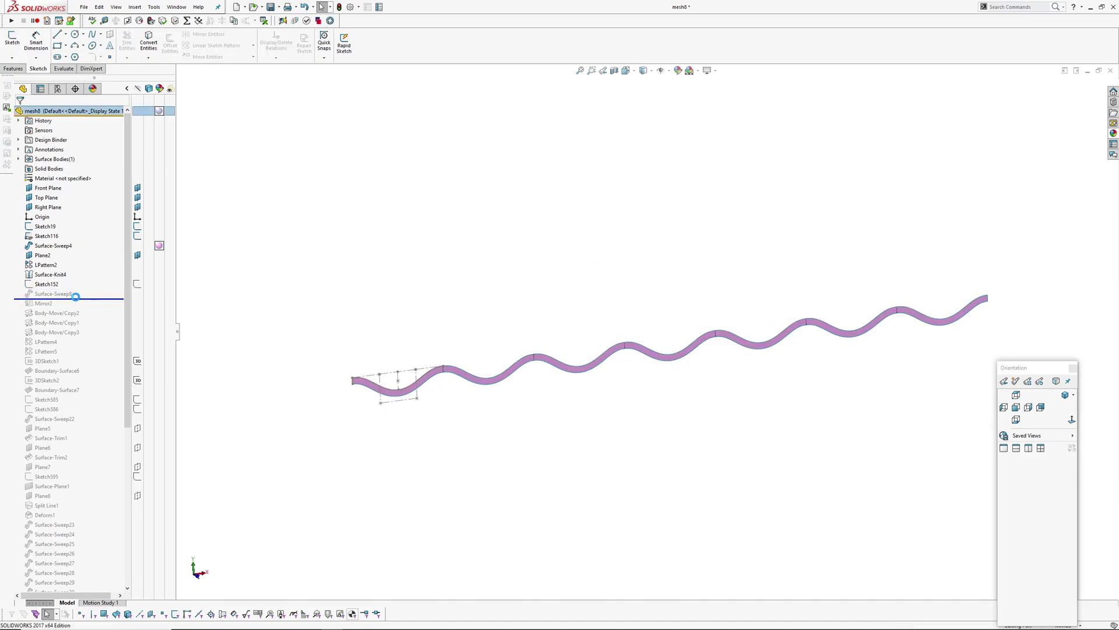
click(63, 295)
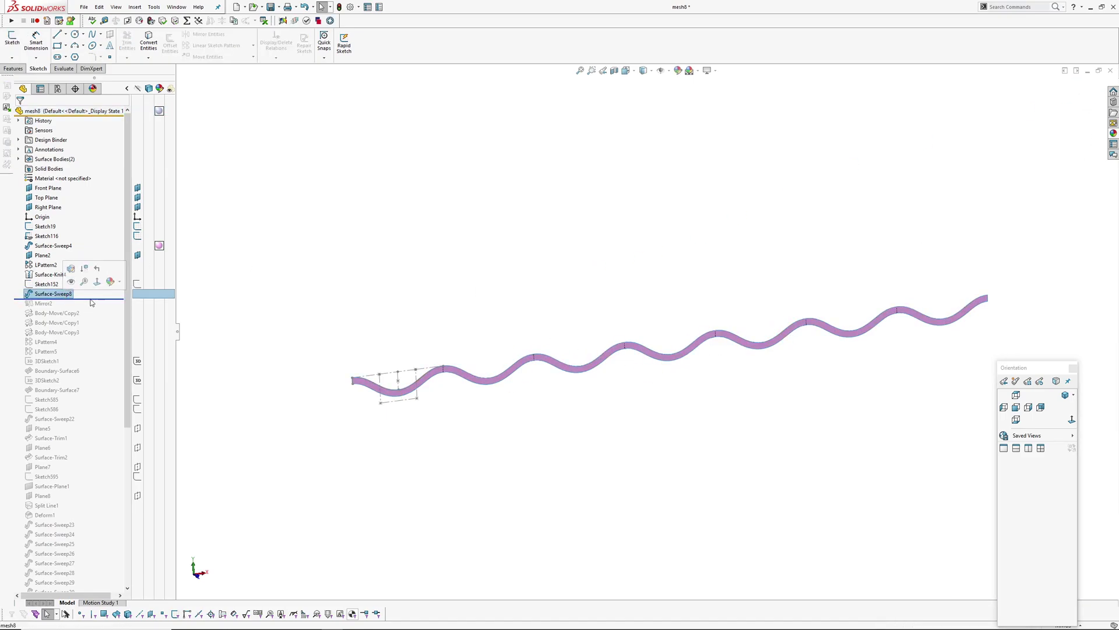
click(50, 274)
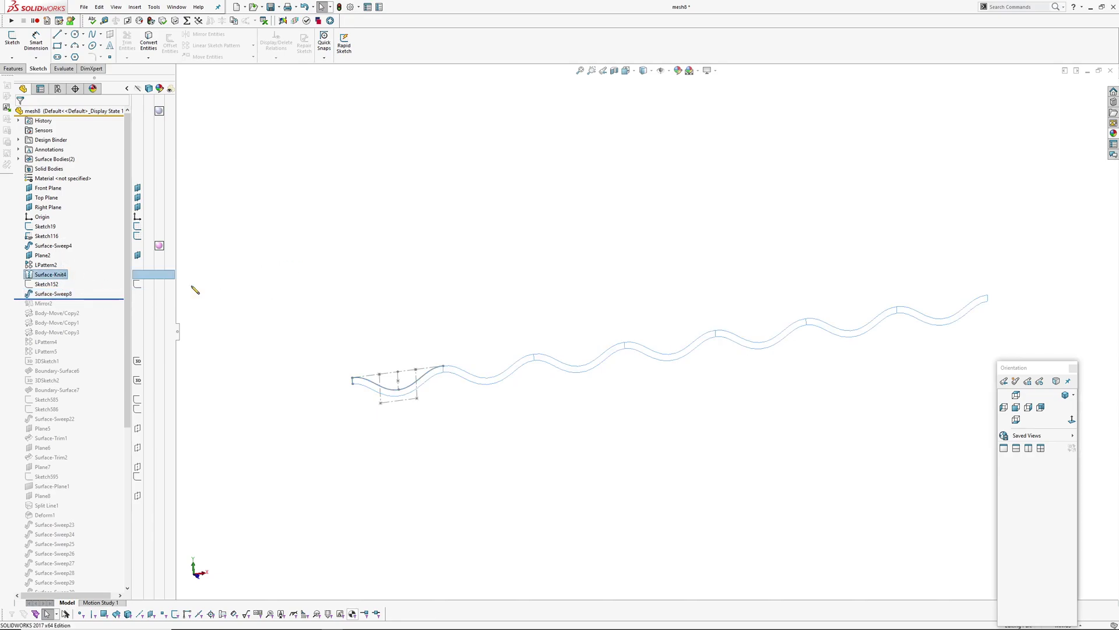
click(55, 294)
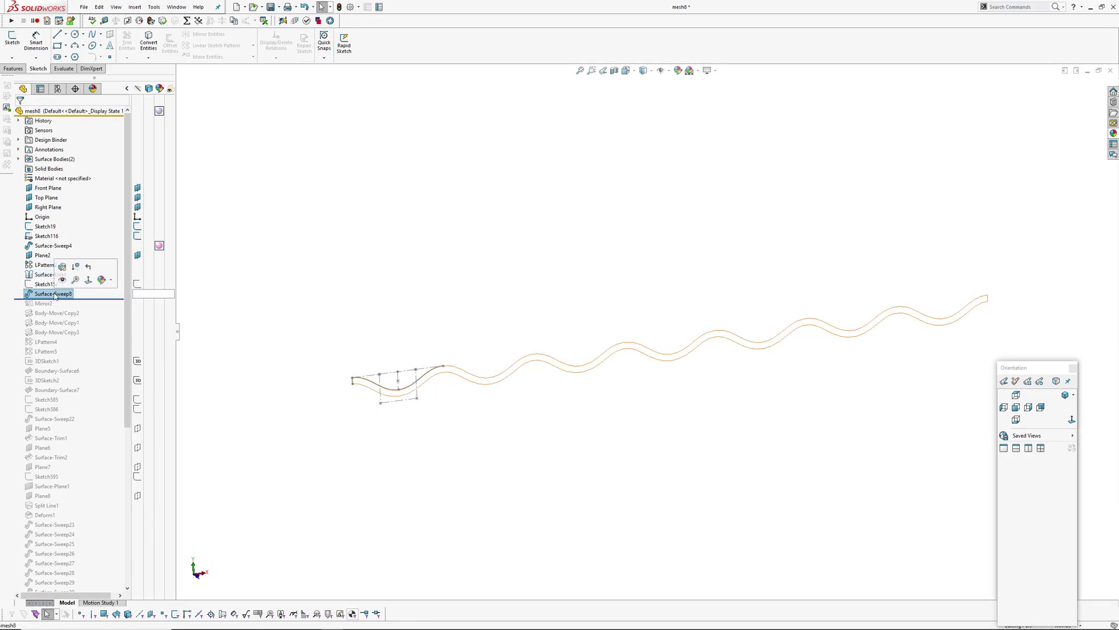
click(376, 270)
middle_drag(479, 359, 527, 338)
click(527, 338)
scroll(508, 376, up, 2)
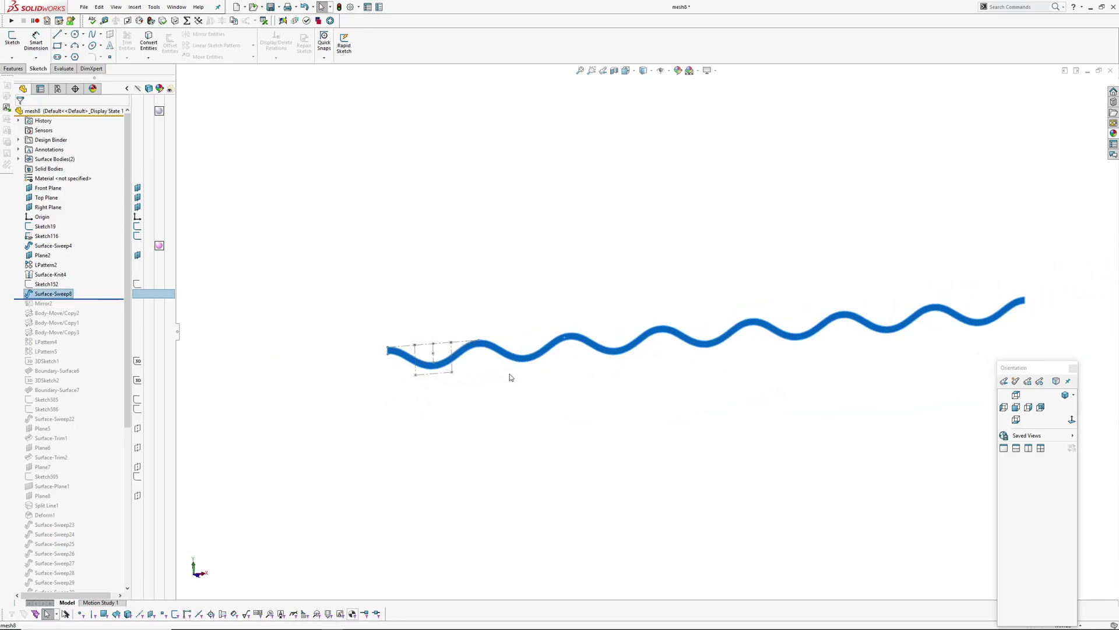
click(562, 377)
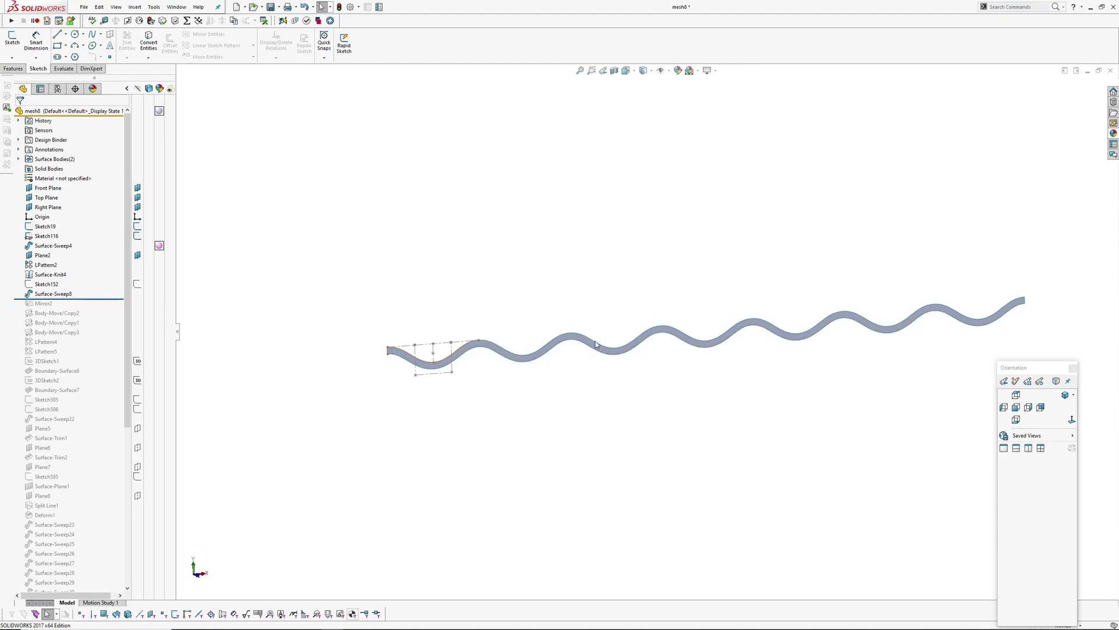
ctrl+middle_drag(601, 315, 549, 320)
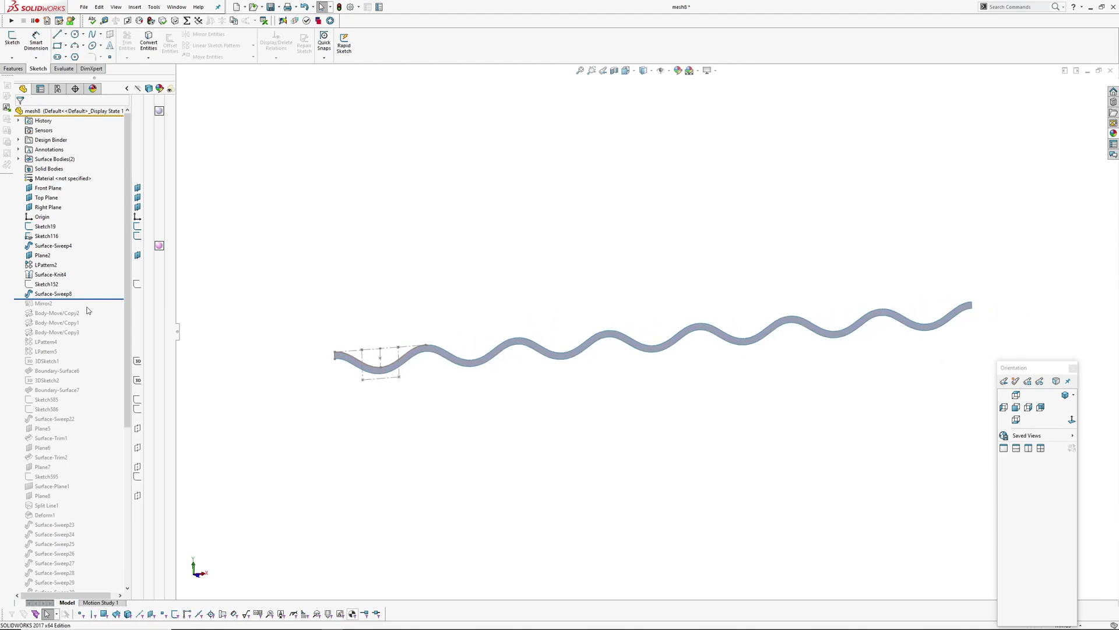
Roll the model forward through Mirror2 and show the mirrored strand beside the Surface-Sweep8 strand.
drag(95, 299, 97, 311)
click(45, 303)
click(48, 289)
middle_drag(368, 295, 405, 309)
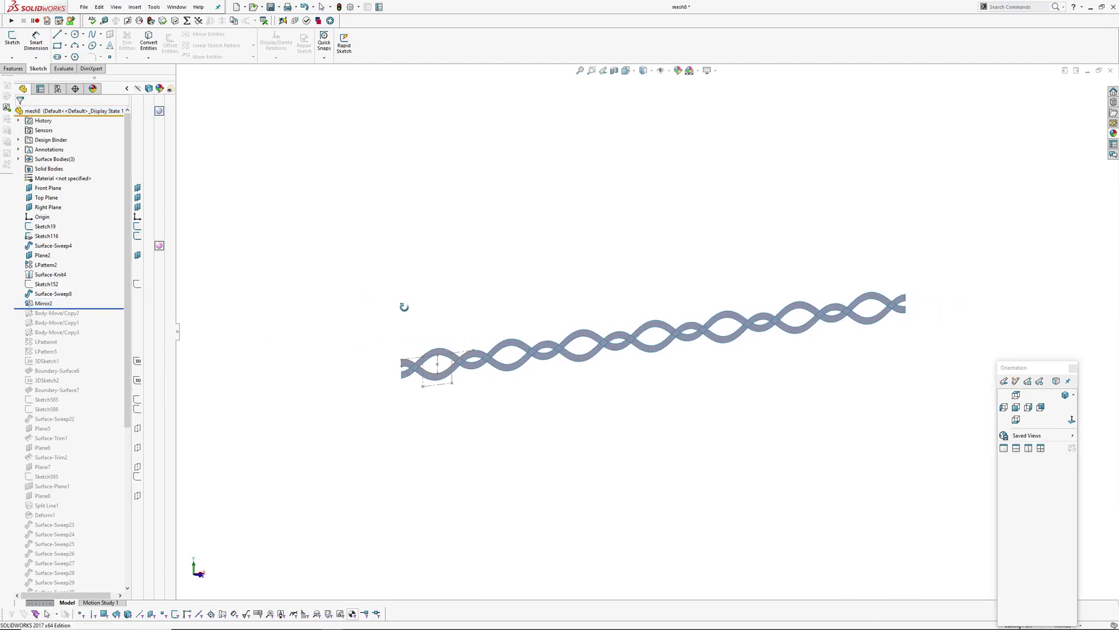
Roll the model forward through Body-Move/Copy2, Body-Move/Copy1 and Body-Move/Copy3, and show the moved and copied strands.
drag(108, 308, 108, 335)
click(59, 321)
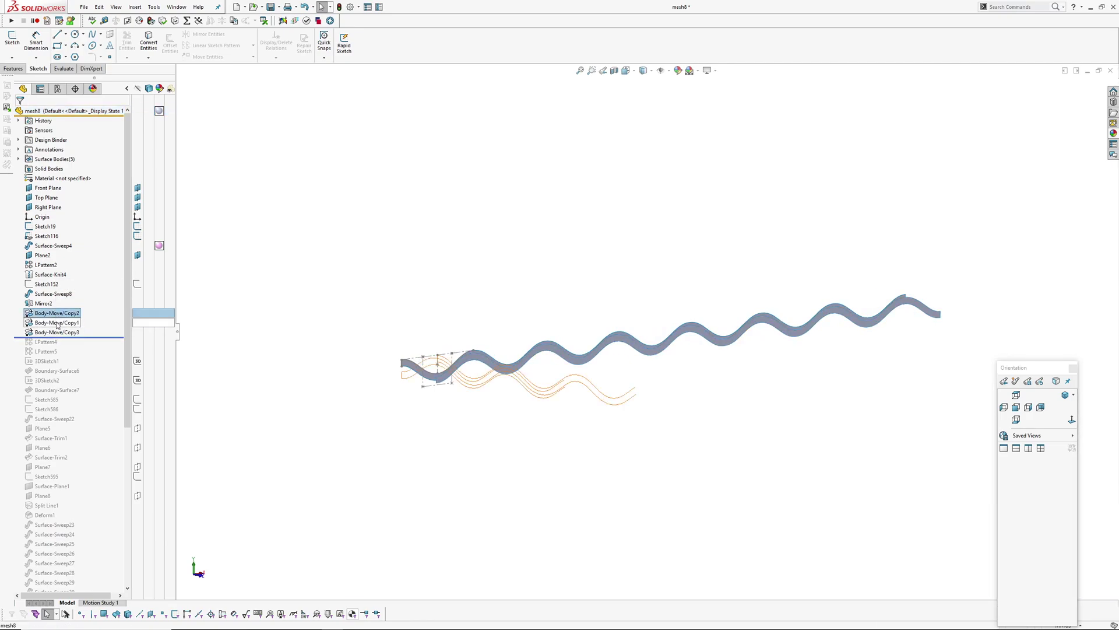
click(57, 332)
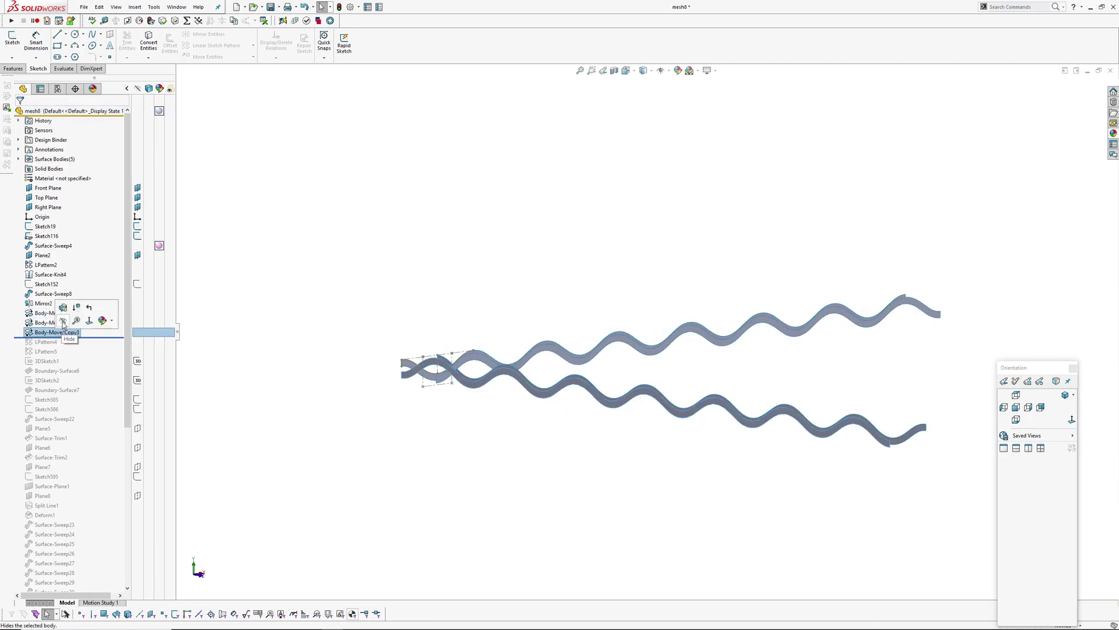
click(418, 303)
middle_drag(418, 303, 177, 380)
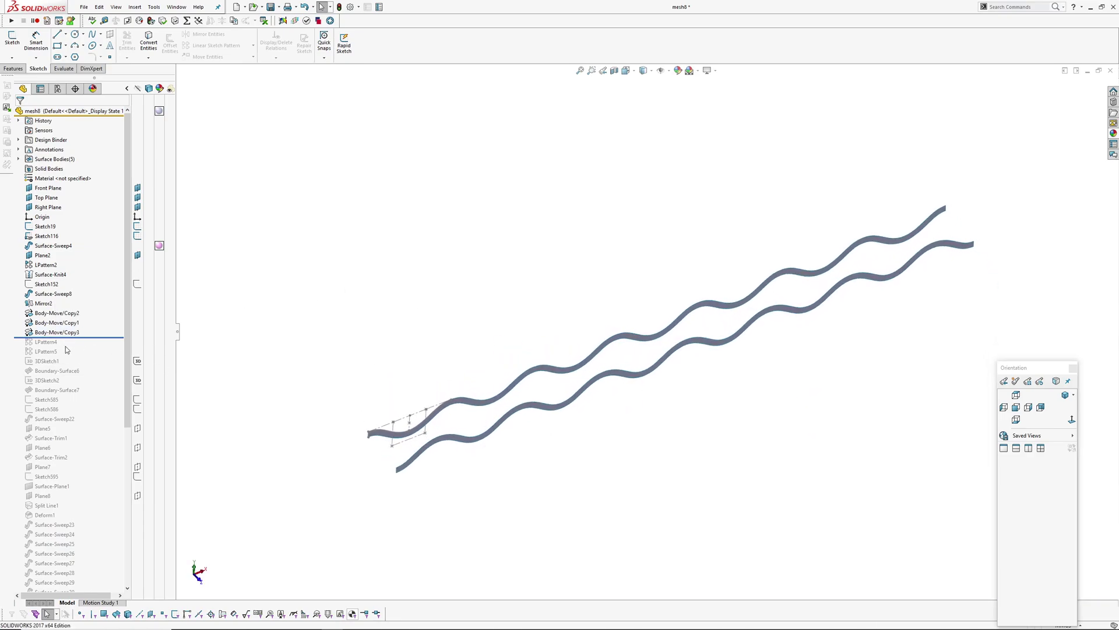
click(63, 332)
click(72, 319)
Examine how the four wavy strands cross at the corner, and highlight the Body-Move/Copy1 strands.
ctrl+middle_drag(468, 446, 386, 494)
middle_drag(453, 451, 483, 426)
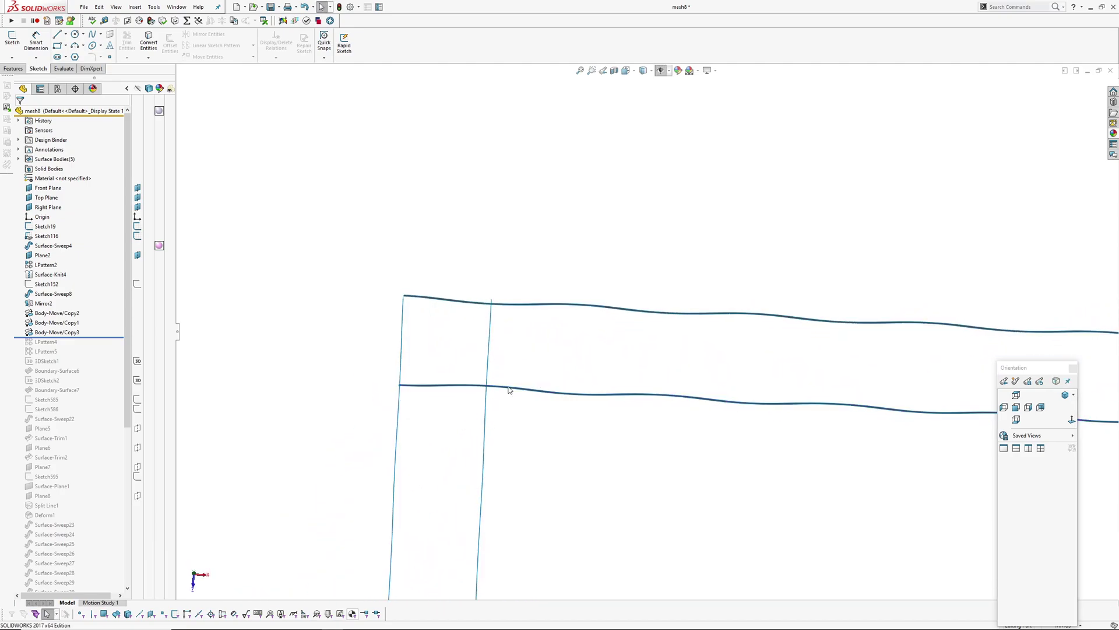
middle_drag(508, 388, 414, 327)
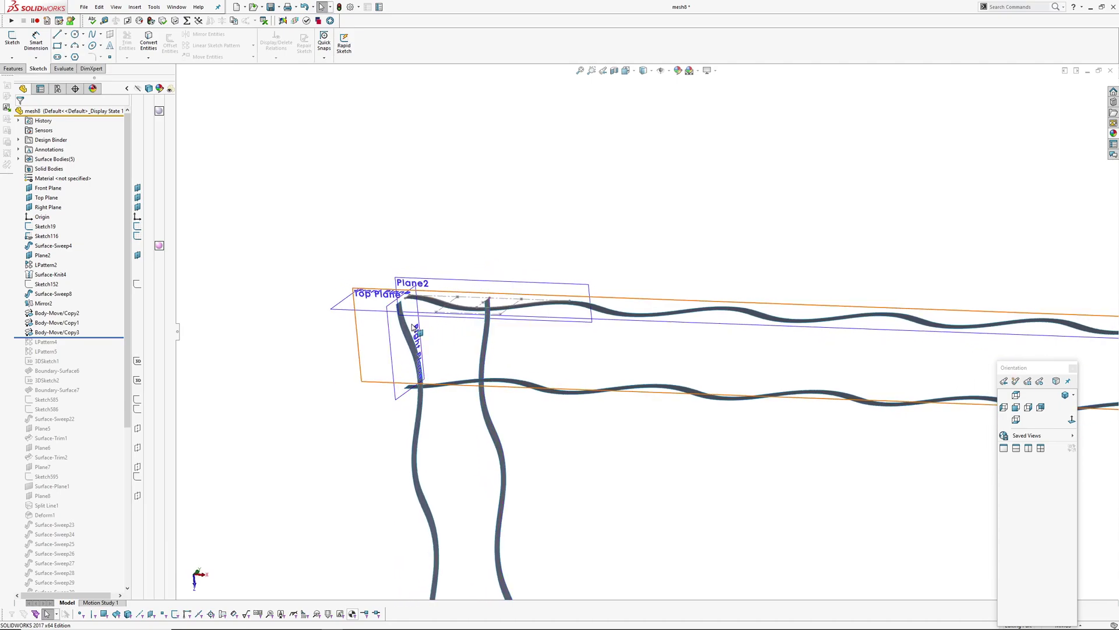
key(ctrl+1)
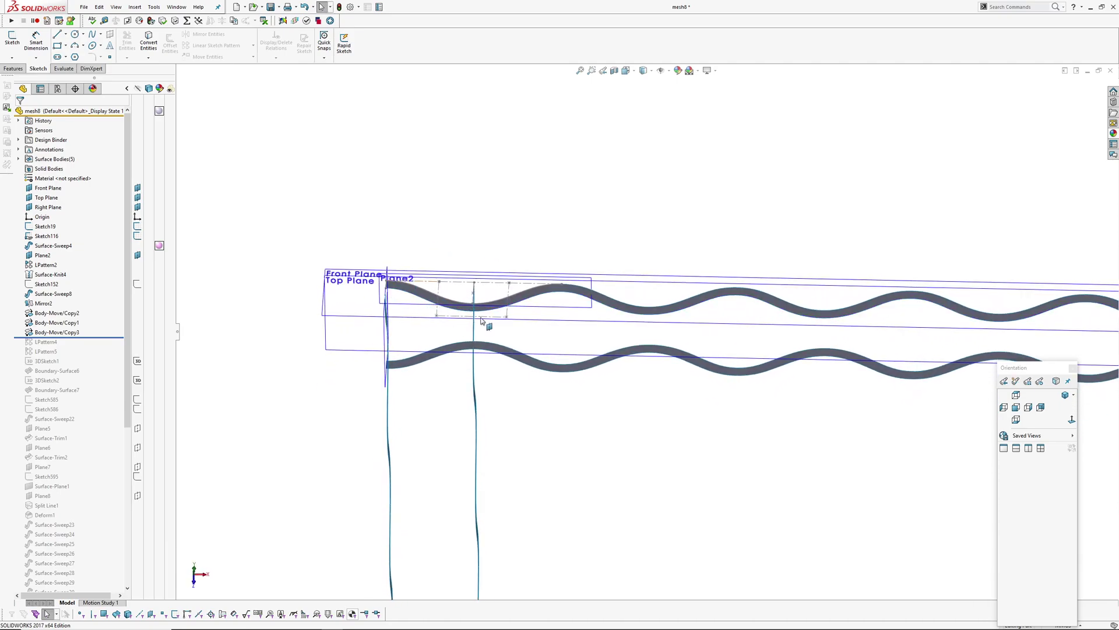
middle_drag(540, 383, 597, 348)
middle_drag(512, 351, 503, 441)
click(592, 378)
click(69, 322)
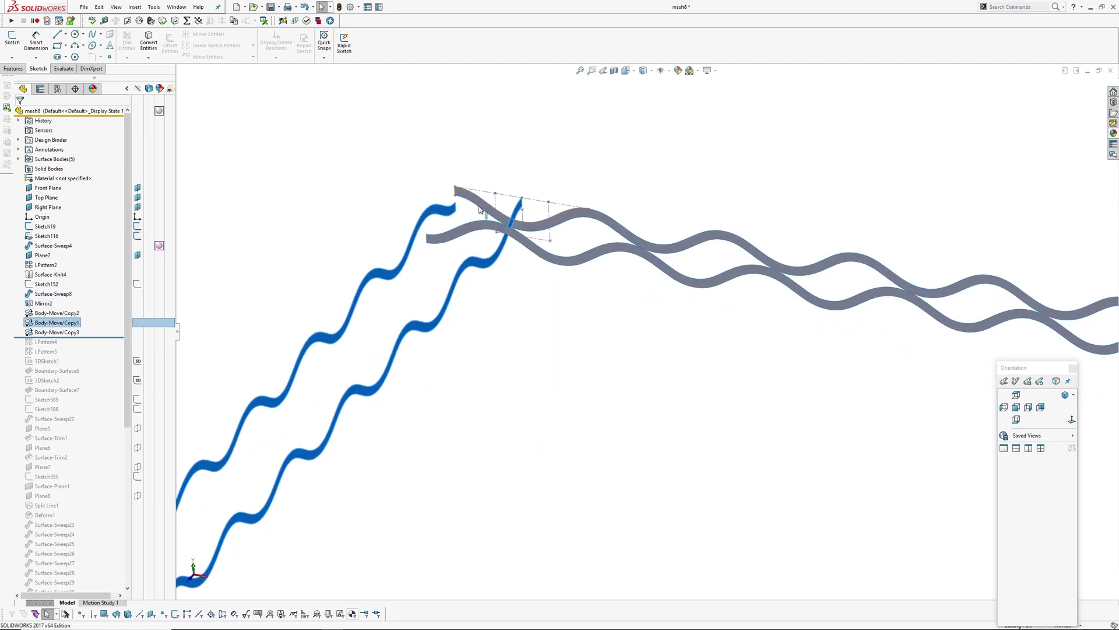
middle_drag(461, 294, 484, 301)
Roll the model back to before Body-Move/Copy3 and forward through it again to compare the strand positions.
drag(53, 337, 87, 328)
middle_drag(434, 330, 467, 266)
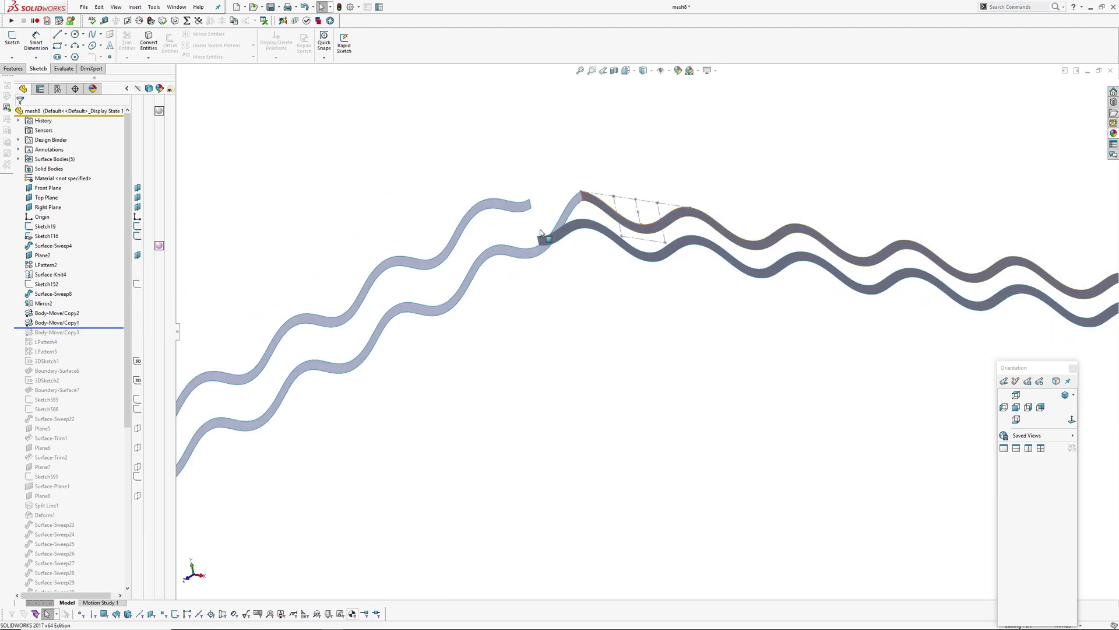
drag(94, 329, 98, 334)
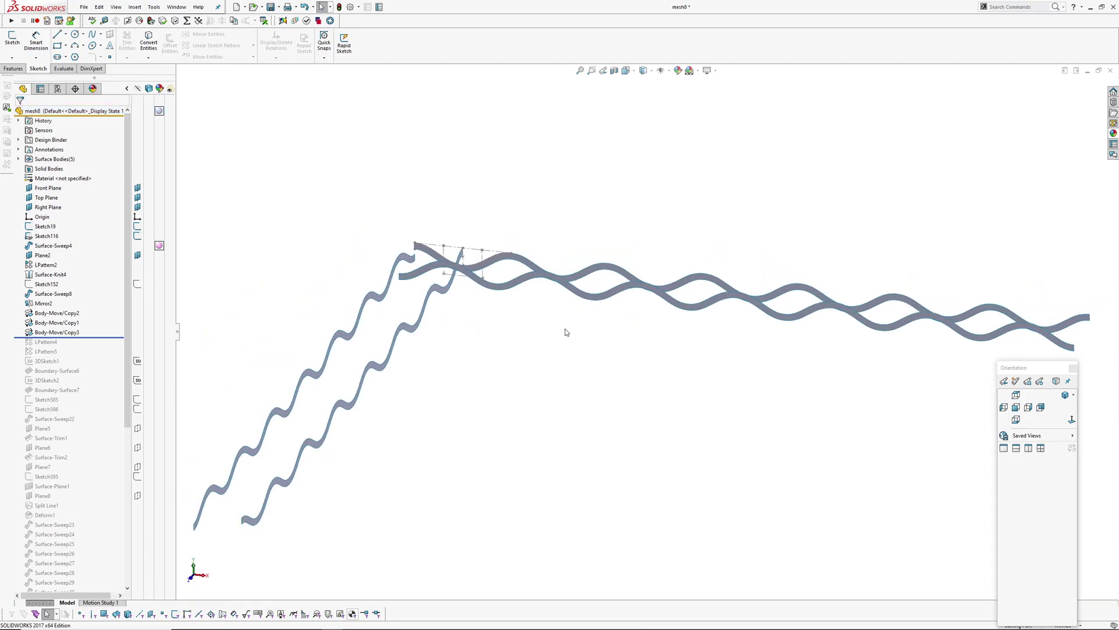
middle_drag(468, 248, 517, 334)
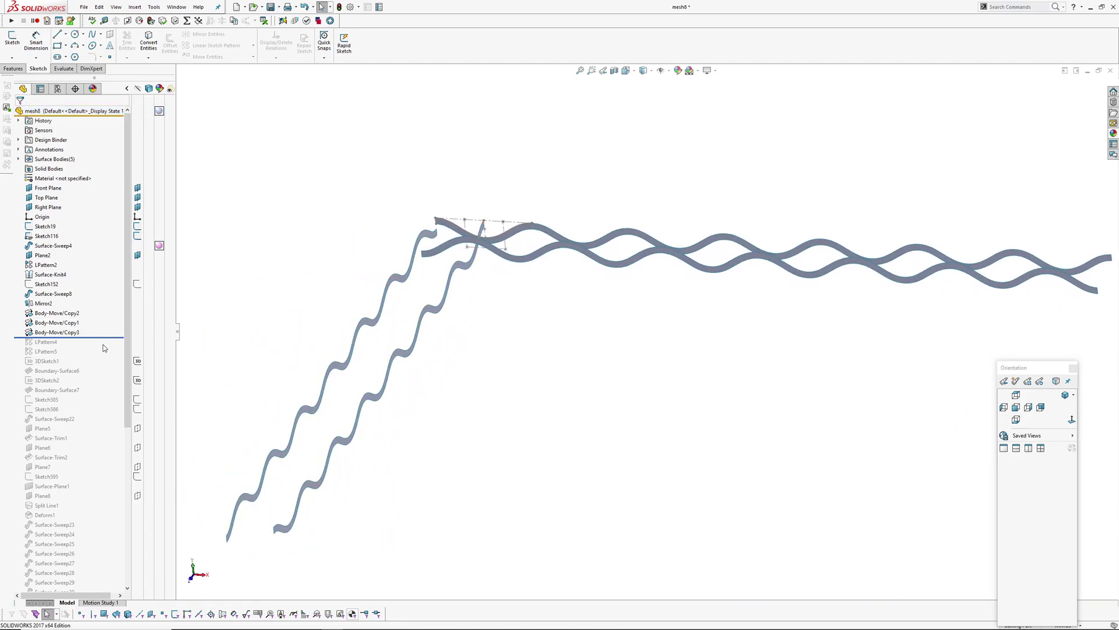
Roll the model forward through LPattern4 and LPattern5, and show the patterned strands in both directions.
drag(105, 337, 101, 355)
click(42, 342)
ctrl+click(45, 351)
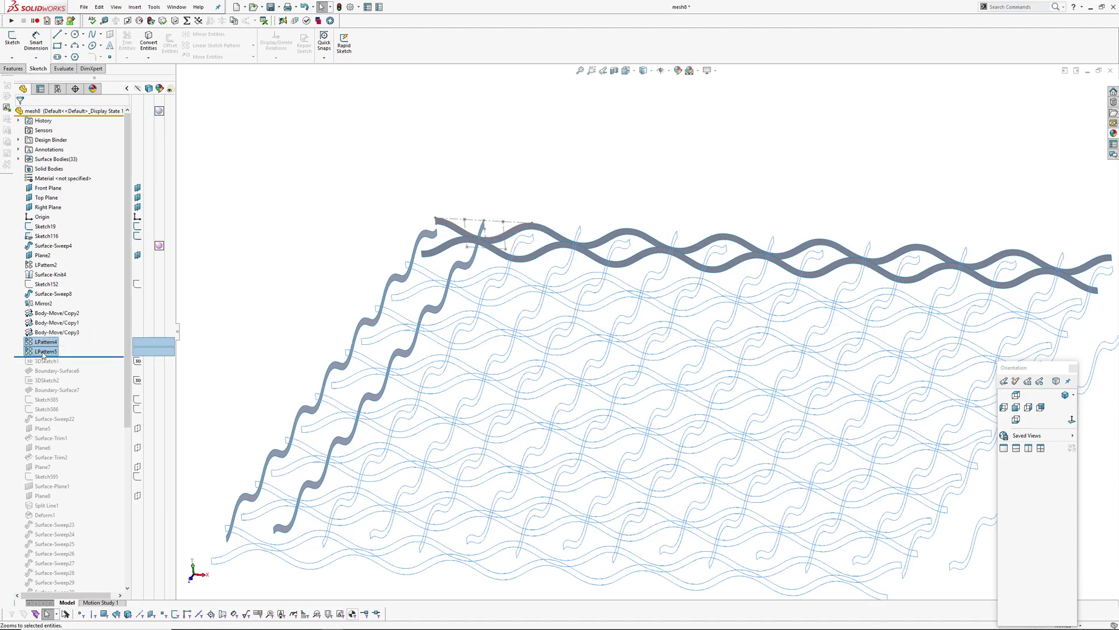
click(247, 300)
click(47, 351)
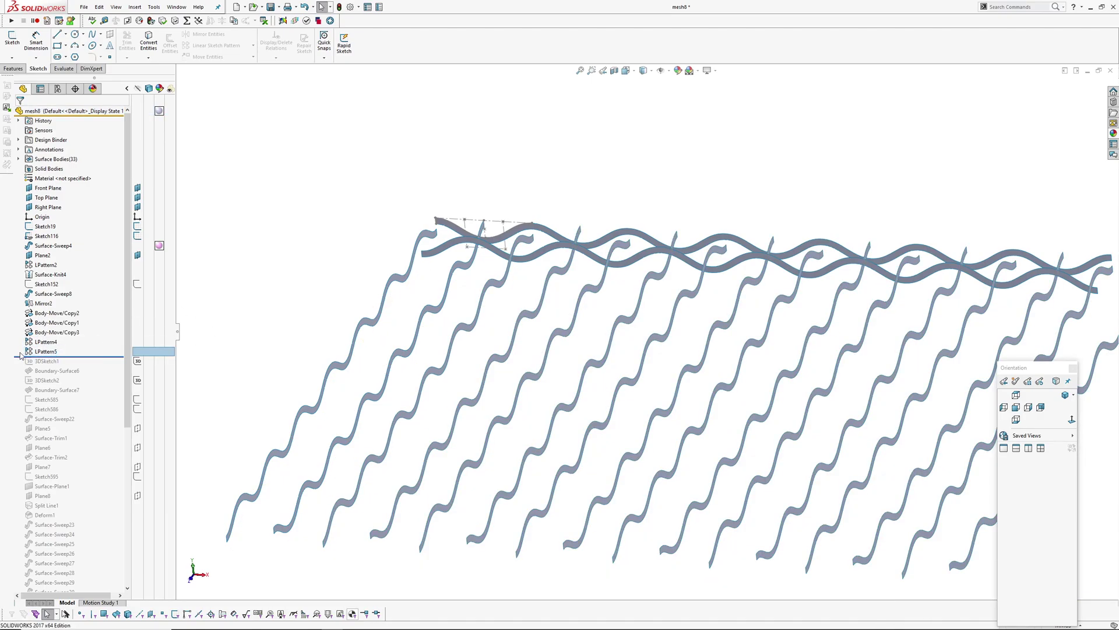
click(42, 342)
click(45, 327)
middle_drag(355, 272, 390, 232)
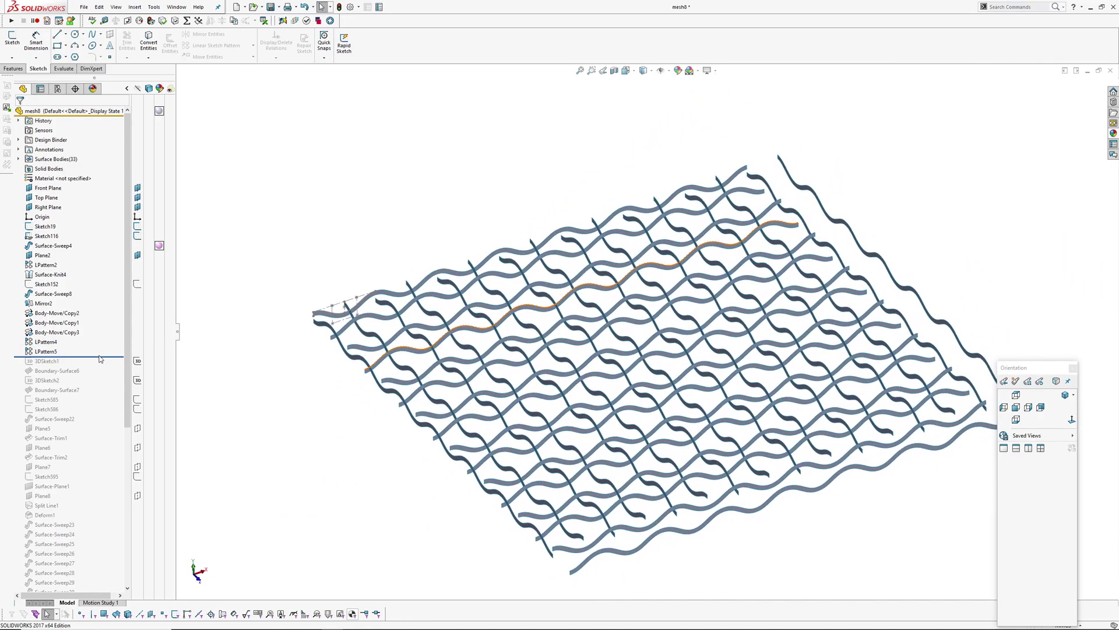
Roll the model forward through 3DSketch1 and hide the LPattern5 strands.
drag(102, 356, 102, 363)
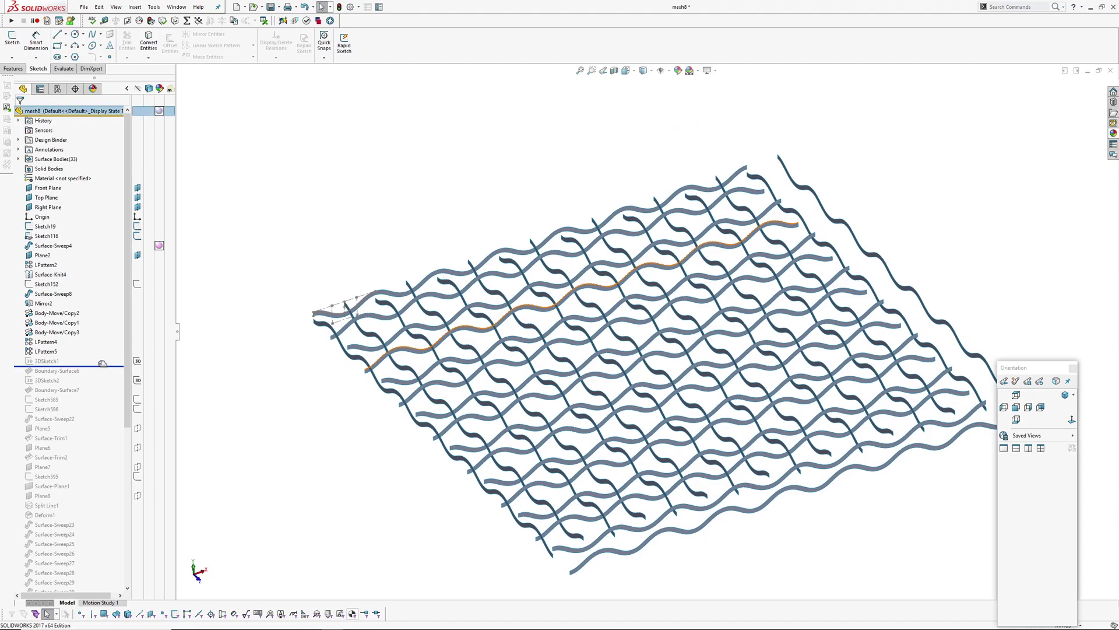
middle_drag(326, 326, 373, 357)
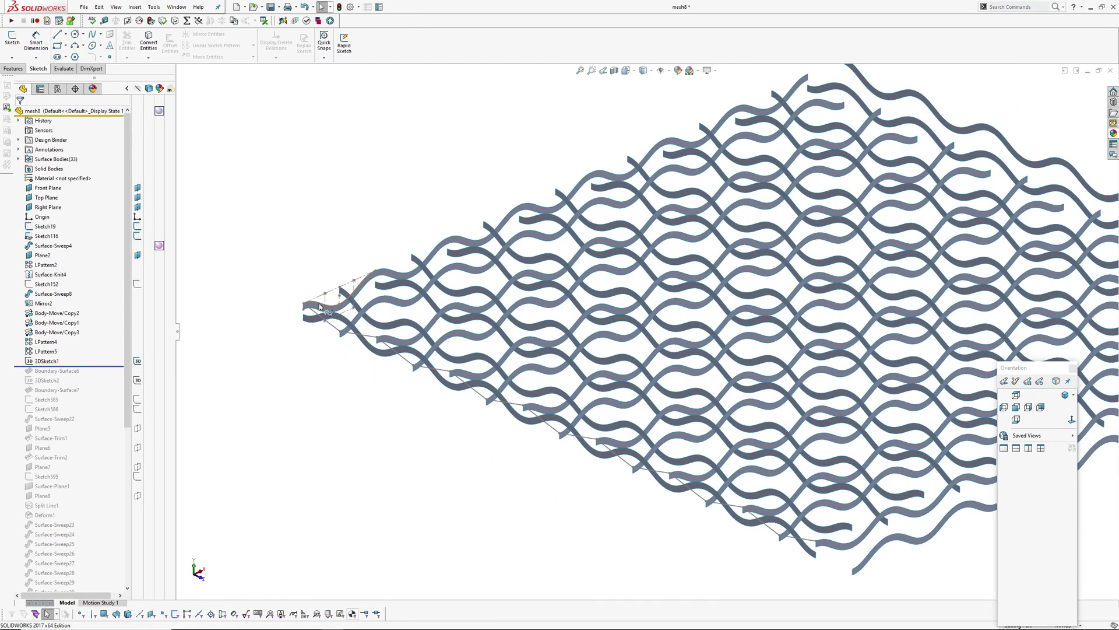
click(46, 351)
click(54, 340)
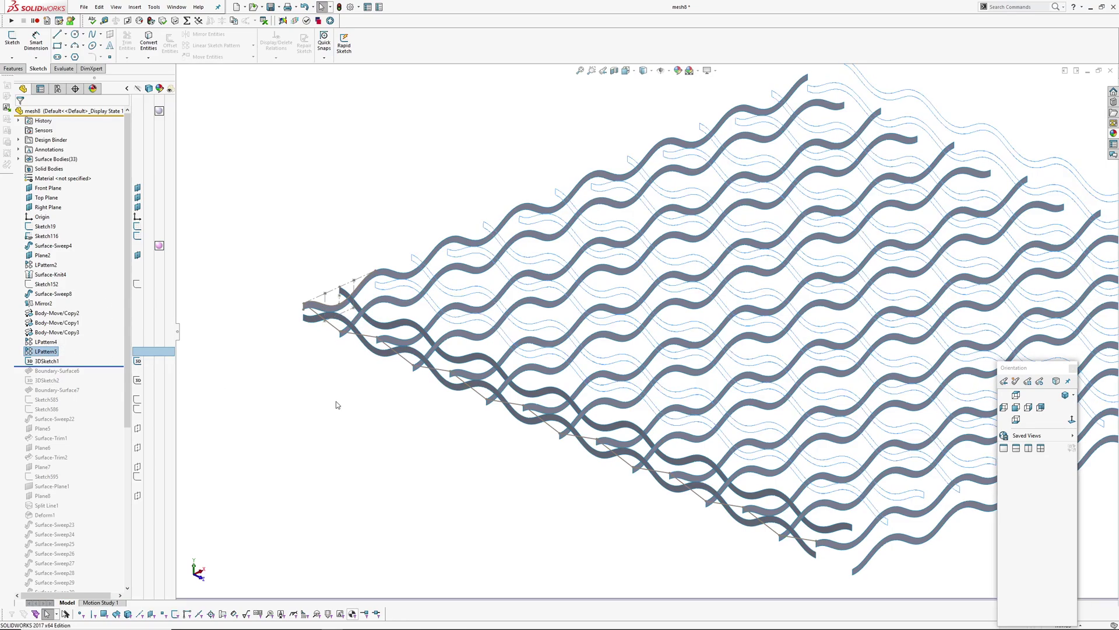
Highlight 3DSketch1 and inspect how its lines connect the ends of the patterned strands.
middle_drag(453, 342, 473, 273)
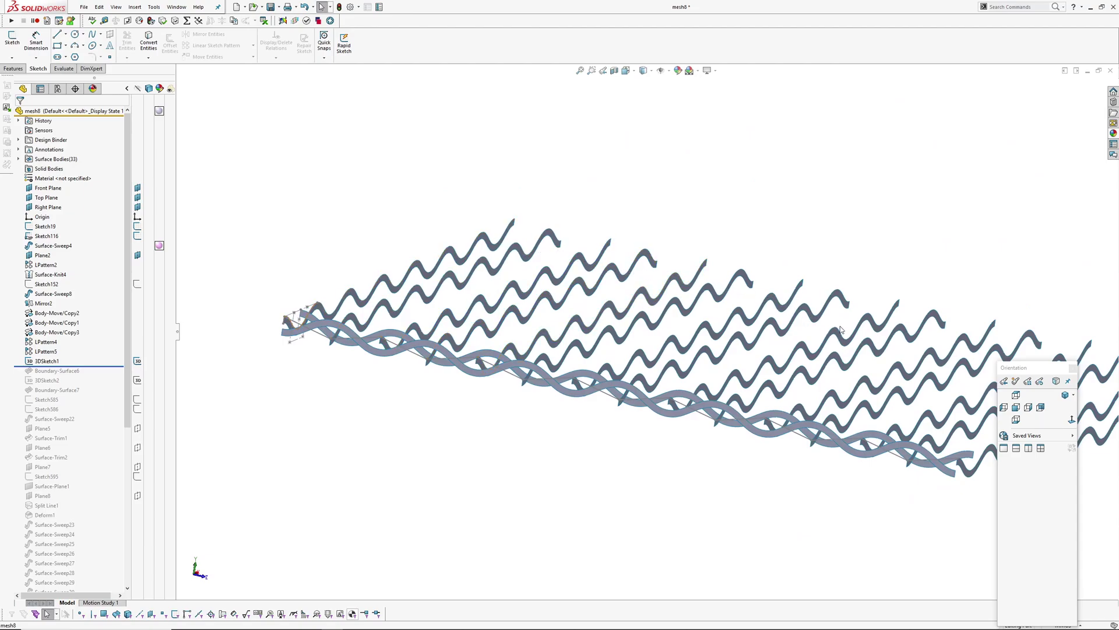
middle_drag(537, 293, 464, 215)
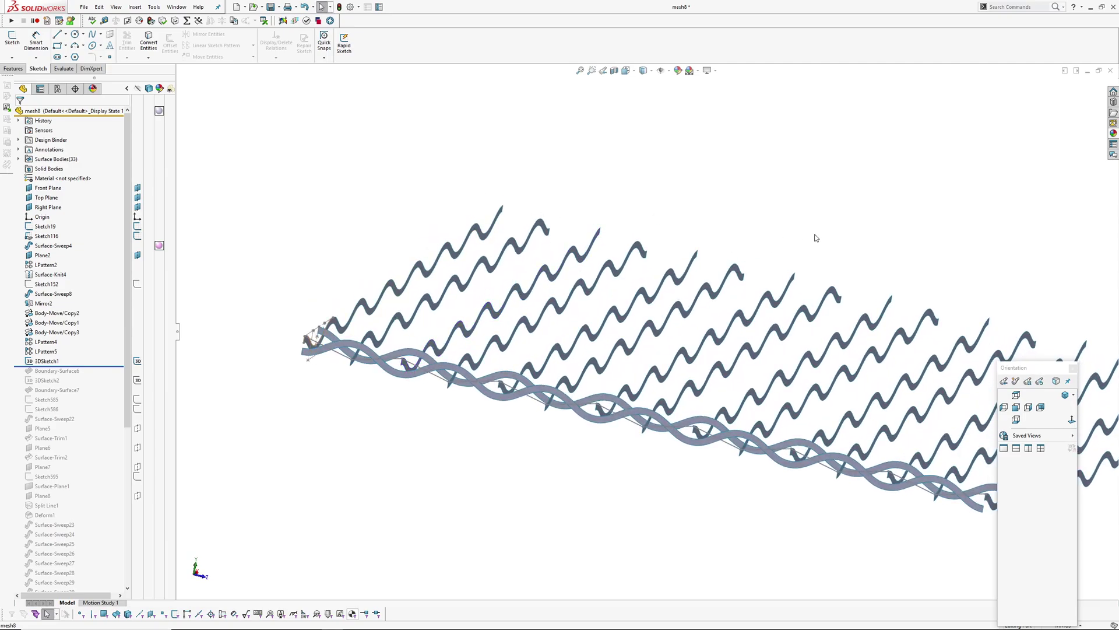
click(46, 361)
scroll(388, 366, down, 5)
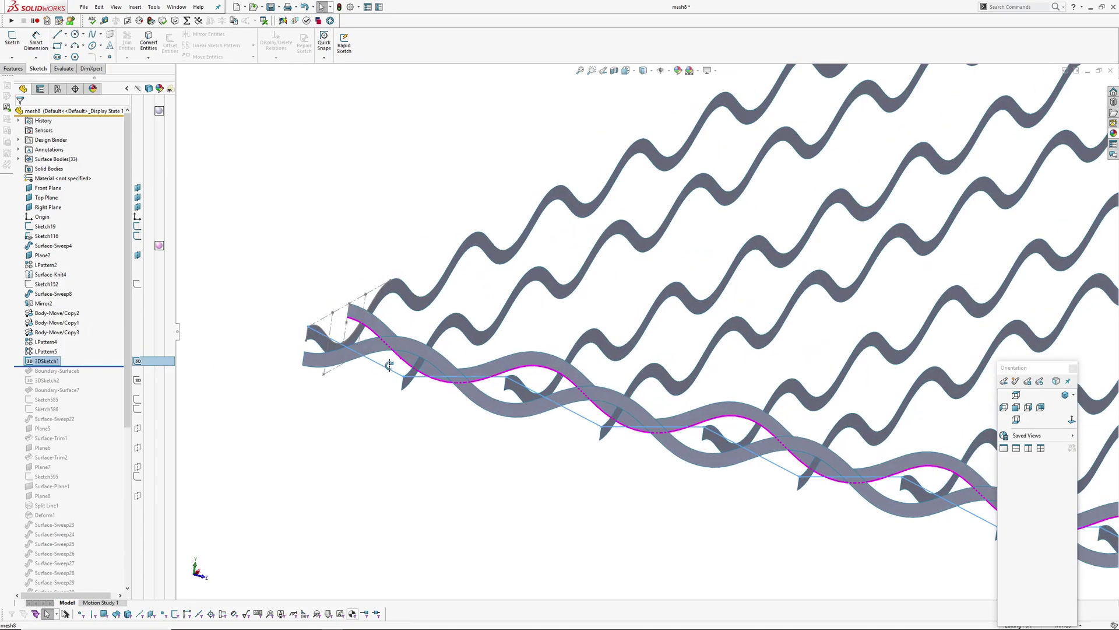
scroll(388, 366, down, 2)
click(315, 450)
Roll the model forward through Boundary-Surface6 and open that feature for editing.
drag(88, 366, 89, 375)
click(74, 370)
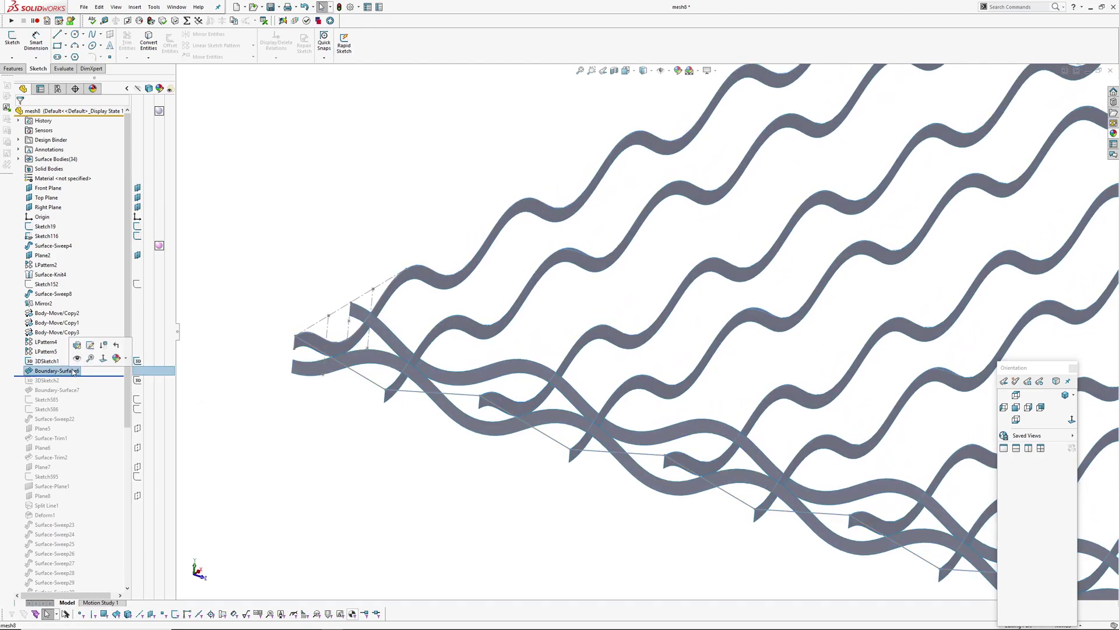
click(78, 348)
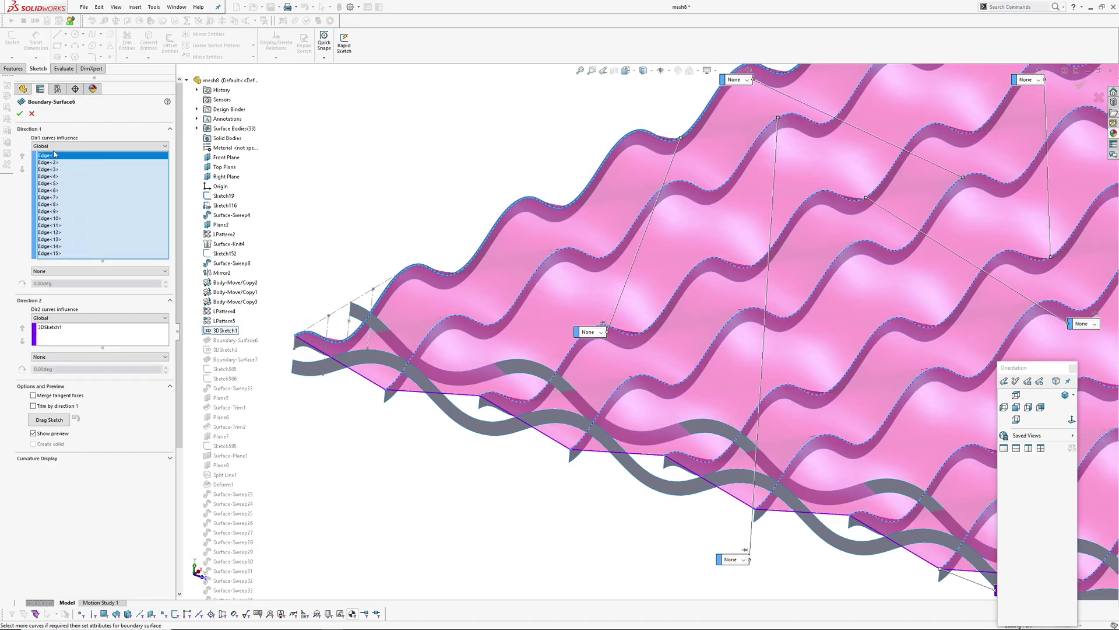
Try removing 3DSketch1 from the Direction 2 curves of Boundary-Surface6, and cancel the edit.
click(52, 329)
right_click(49, 331)
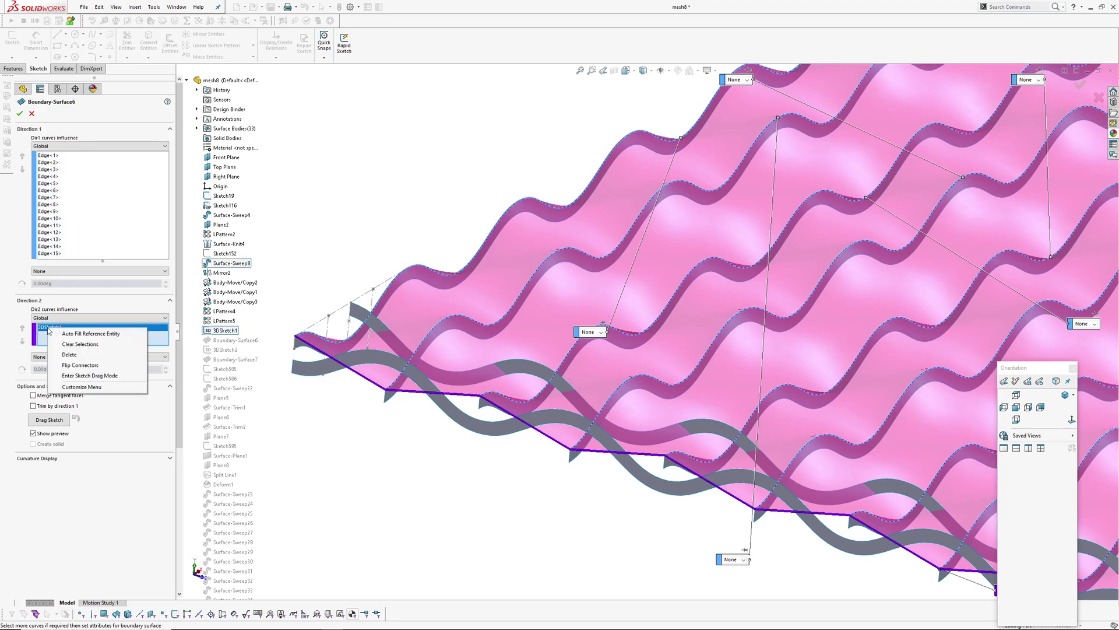
click(69, 354)
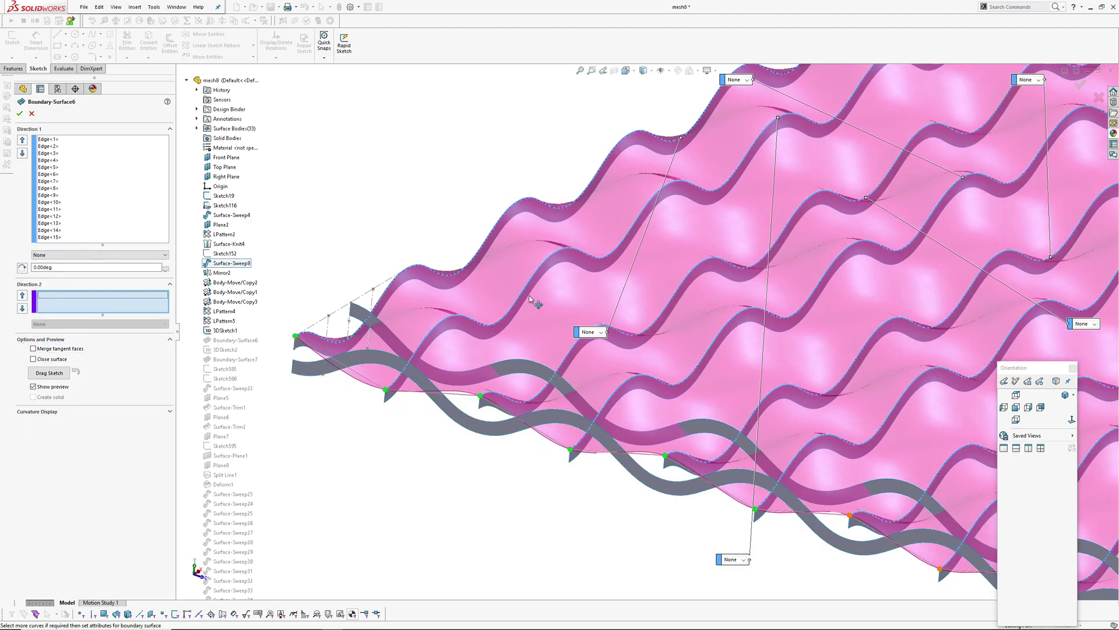
click(32, 114)
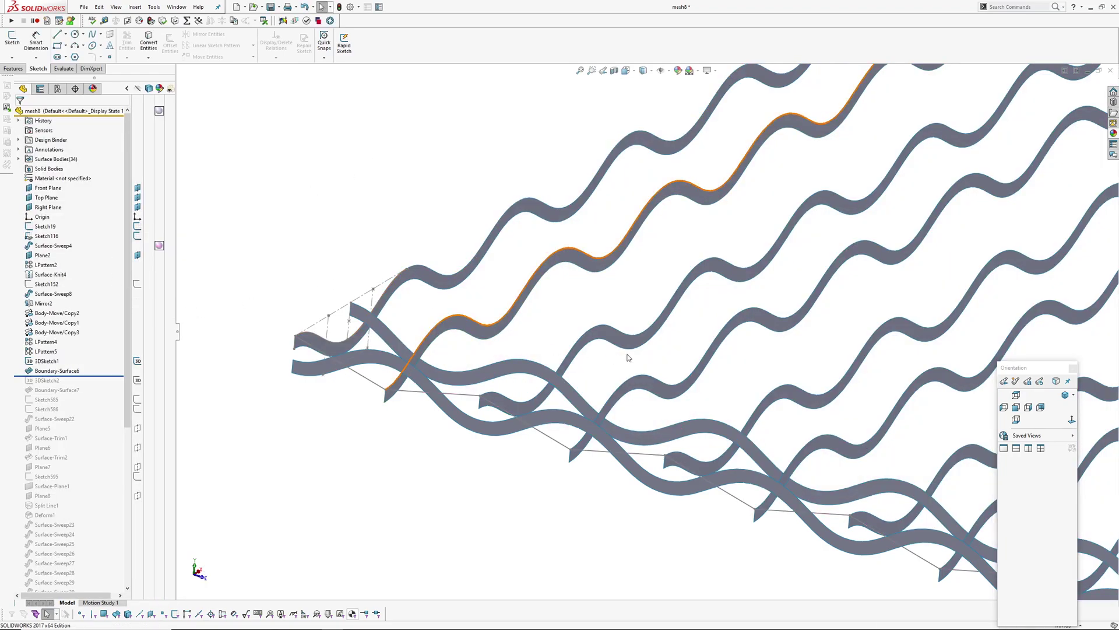
Show the Boundary-Surface6 body and roll the model forward through 3DSketch2 and Boundary-Surface7.
drag(70, 373, 71, 376)
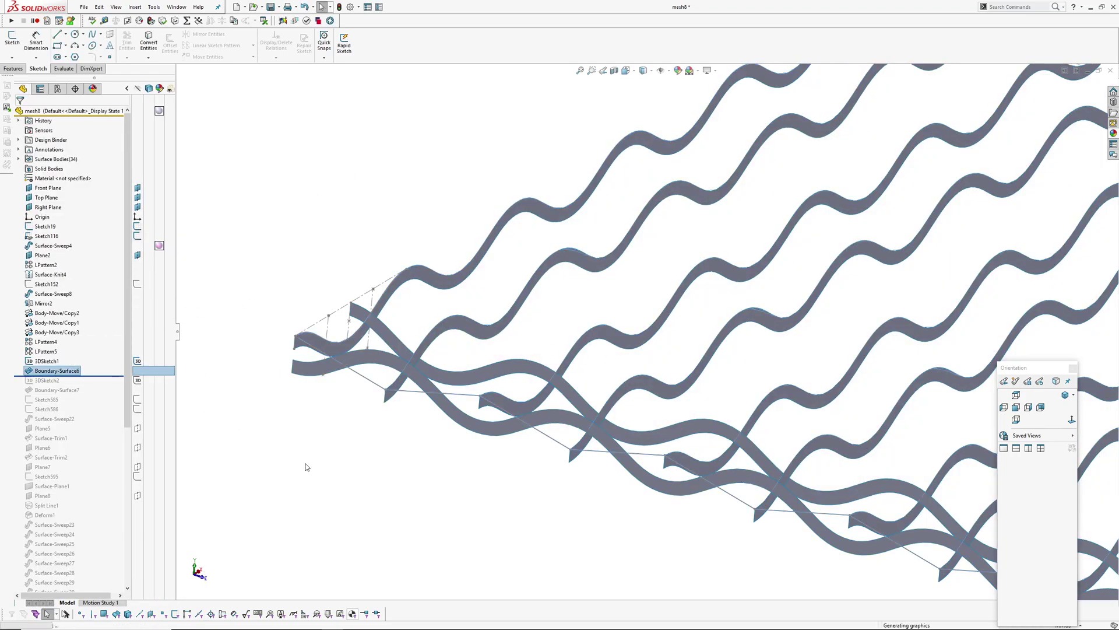
key(z)
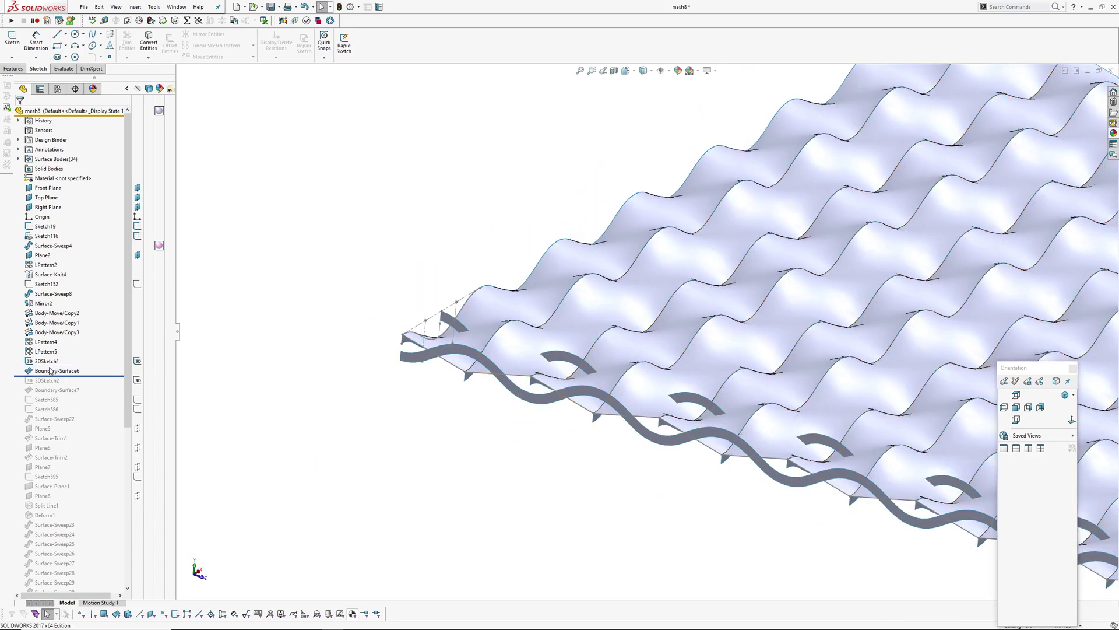
drag(92, 378, 70, 393)
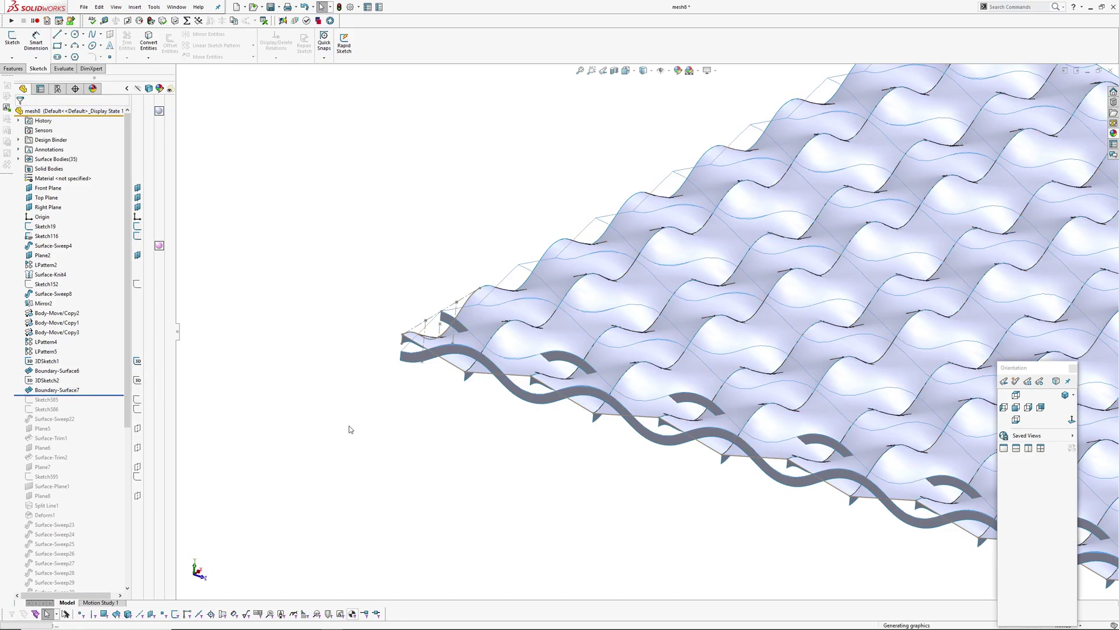
middle_drag(654, 373, 652, 440)
scroll(659, 344, up, 5)
mouse_move(676, 356)
middle_down()
mouse_move(710, 380)
mouse_move(694, 368)
middle_up()
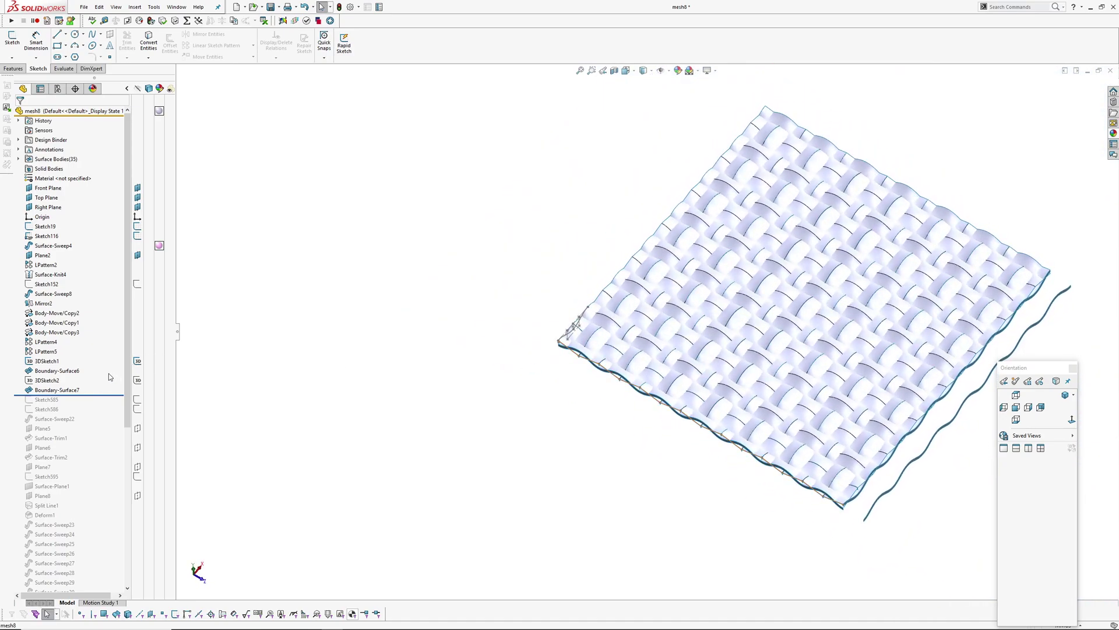
Hide the strand surface bodies from Surface-Knit4 through LPattern4[14], keeping only the two boundary surfaces shown.
click(18, 159)
click(58, 168)
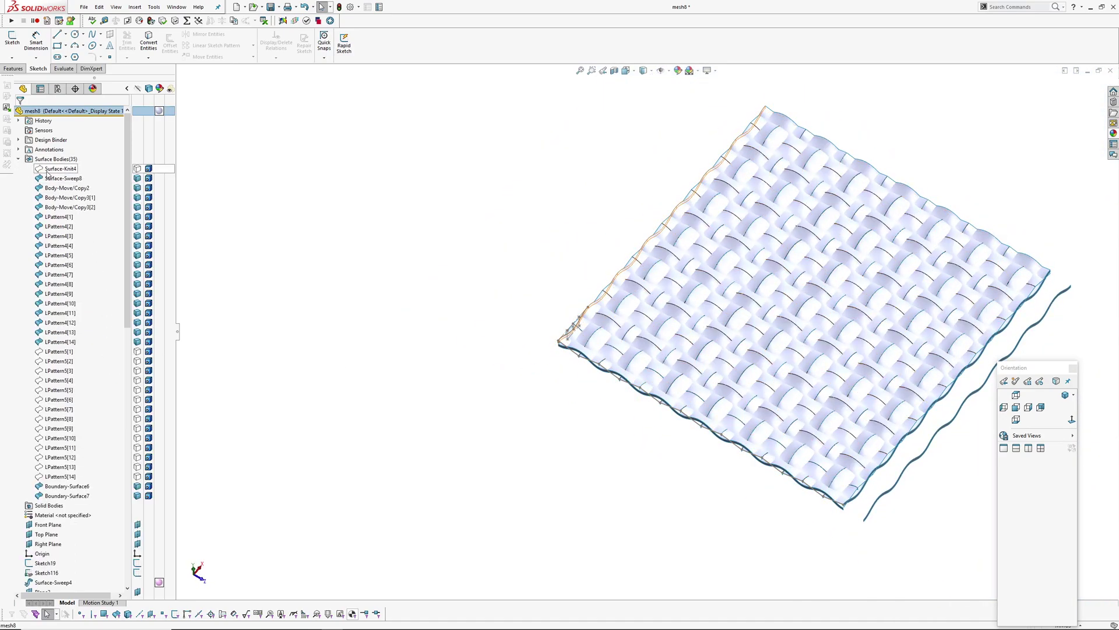
shift+click(59, 342)
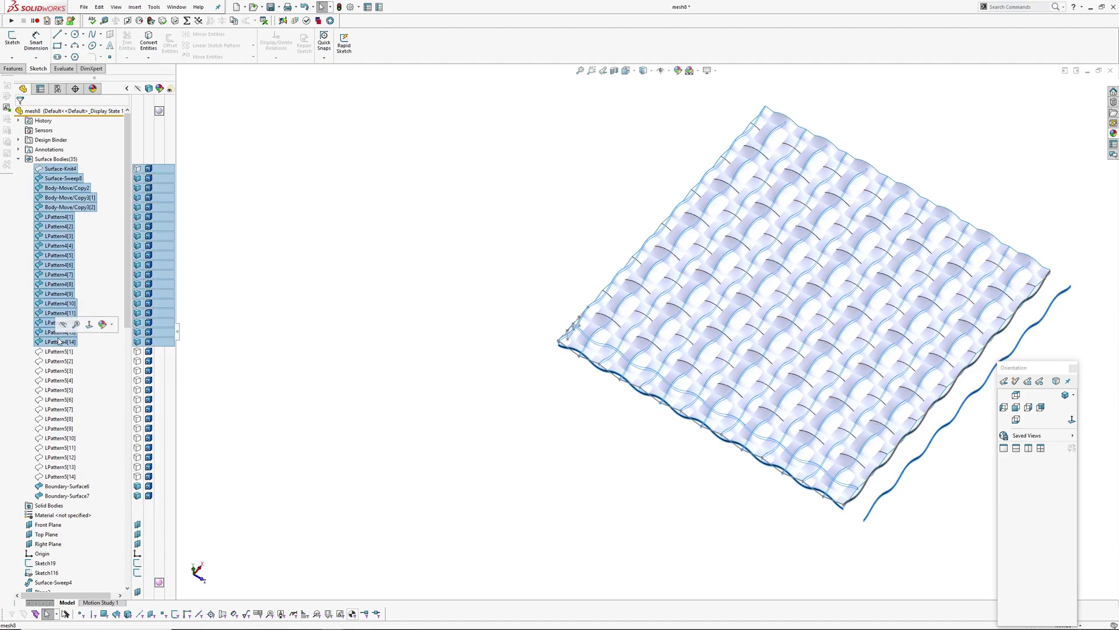
key(Escape)
middle_drag(674, 357, 615, 330)
Roll the model forward through Sketch585, Sketch586 and Surface-Sweep22 to restore the curved surface under the mesh.
scroll(94, 396, down, 15)
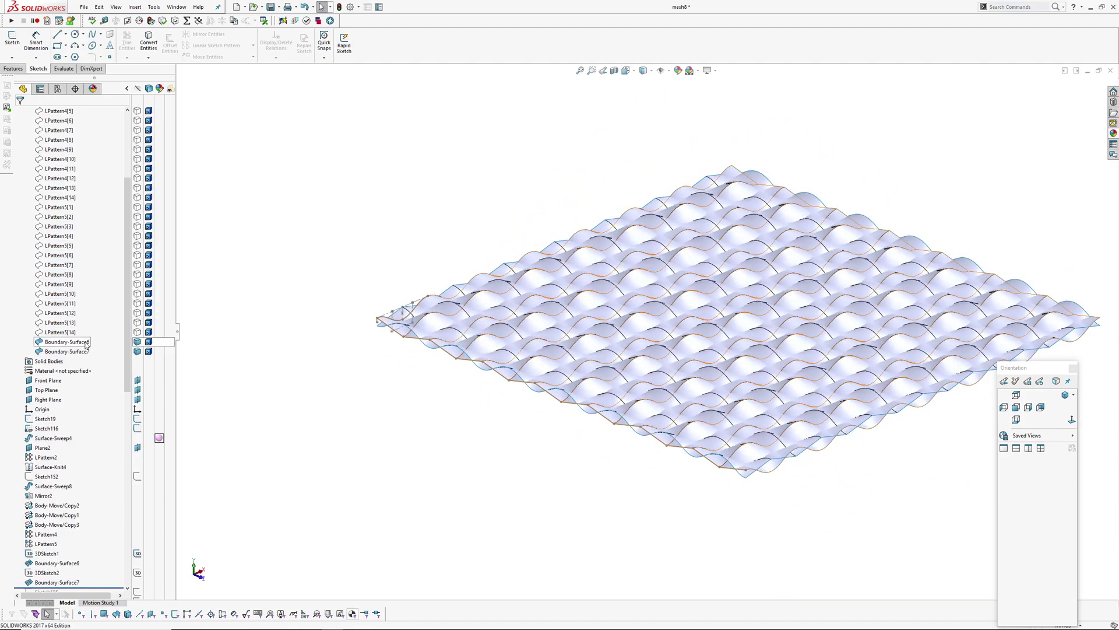
drag(97, 270, 101, 280)
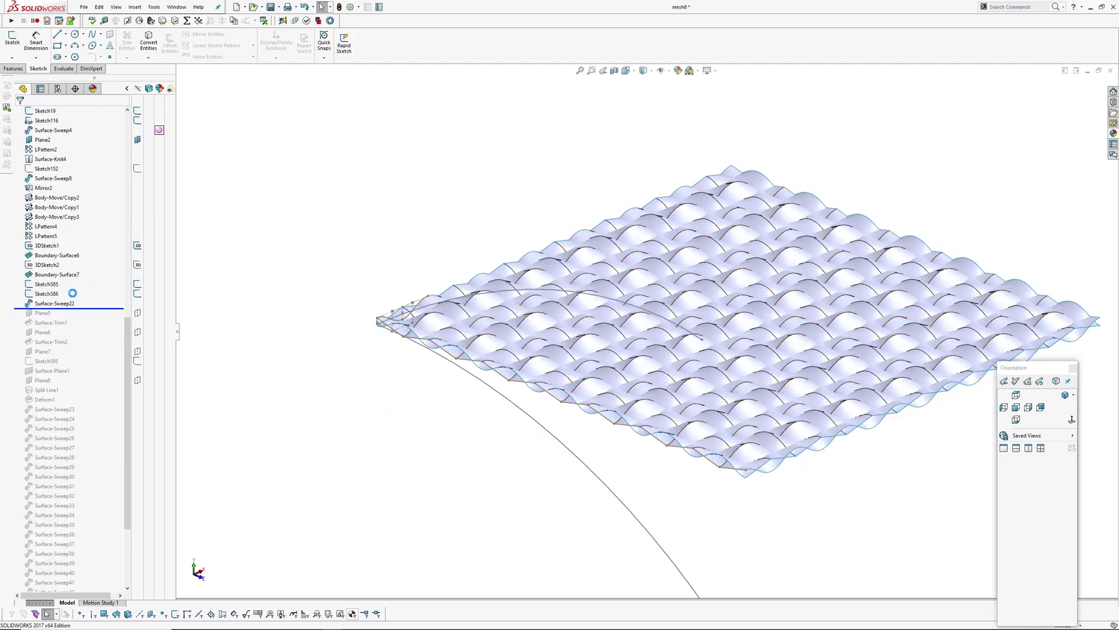
scroll(752, 466, up, 1)
middle_drag(752, 467, 489, 283)
middle_drag(489, 284, 343, 288)
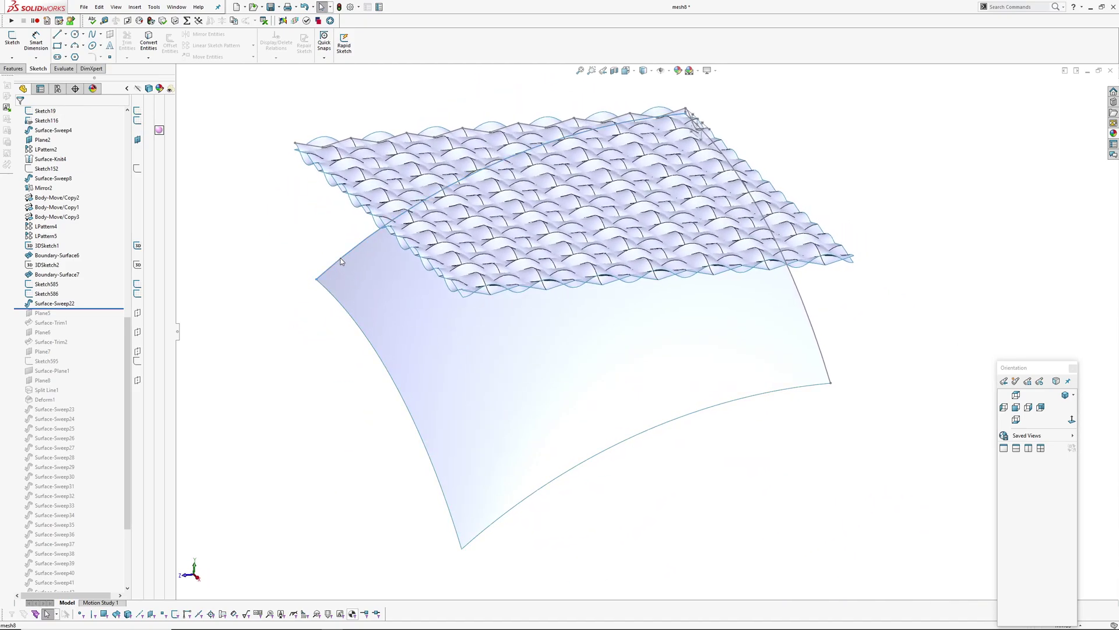
Inspect the curved Surface-Sweep22 surface and display the dimensions of Sketch585.
click(387, 290)
click(320, 360)
click(46, 284)
middle_drag(633, 347, 789, 305)
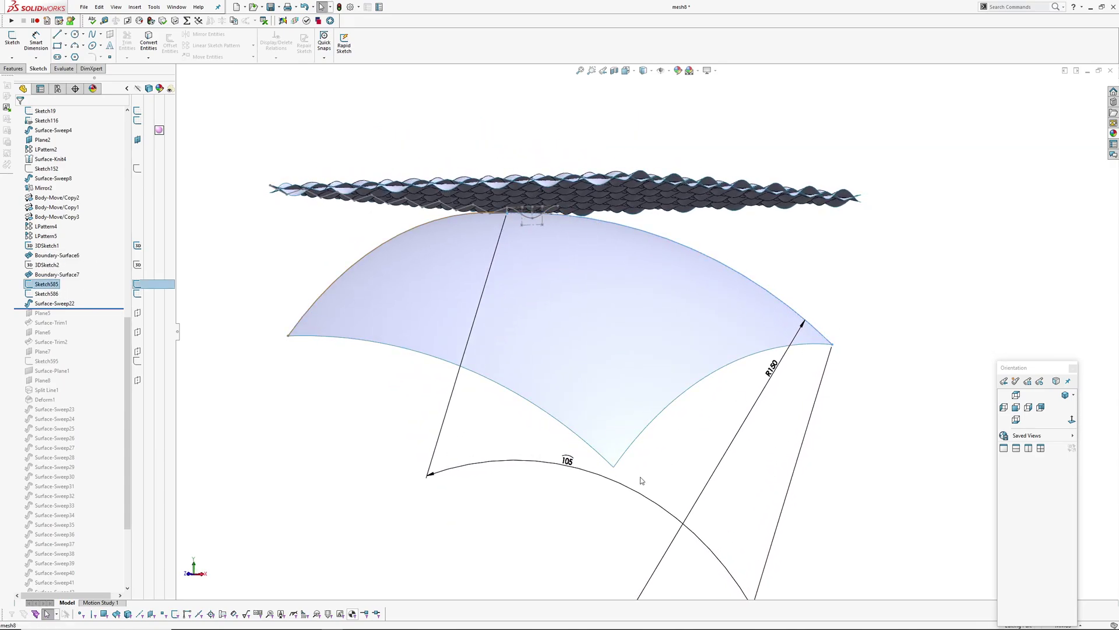
Examine Sketch586 and compare the curved Surface-Sweep22 with the flat woven mesh above it from several angles.
middle_drag(744, 269, 749, 341)
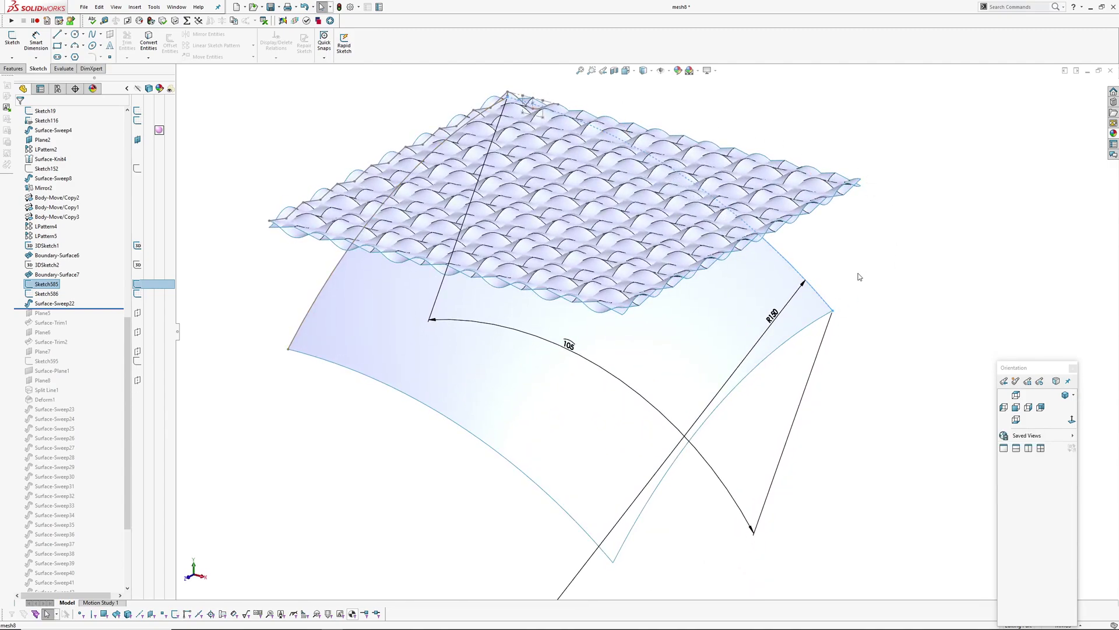
mouse_move(863, 273)
middle_down()
mouse_move(816, 237)
mouse_move(824, 220)
mouse_move(793, 254)
middle_up()
click(278, 263)
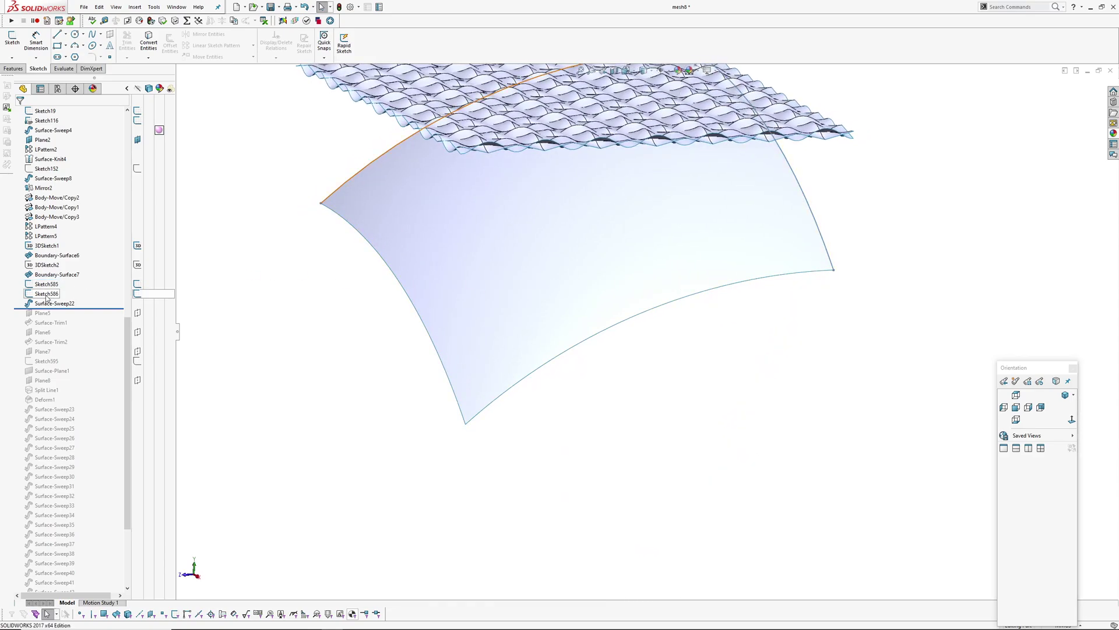
click(46, 296)
scroll(470, 253, up, 3)
middle_drag(469, 252, 492, 257)
key(Escape)
mouse_move(547, 309)
middle_down()
mouse_move(670, 318)
mouse_move(672, 432)
mouse_move(663, 336)
mouse_move(696, 399)
middle_up()
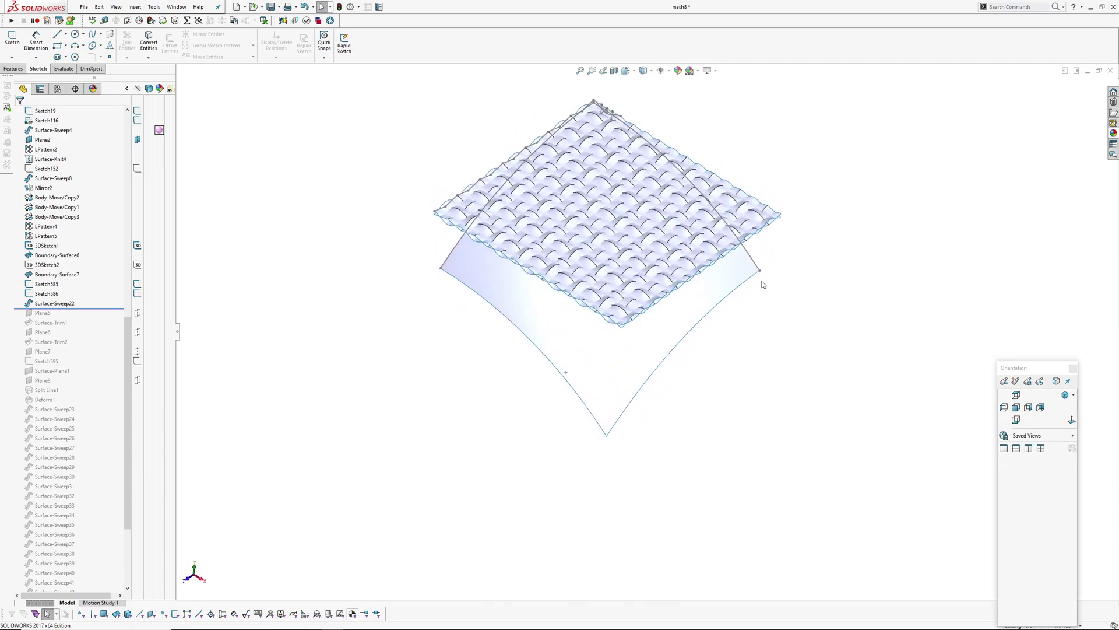
middle_drag(608, 446, 777, 279)
click(622, 377)
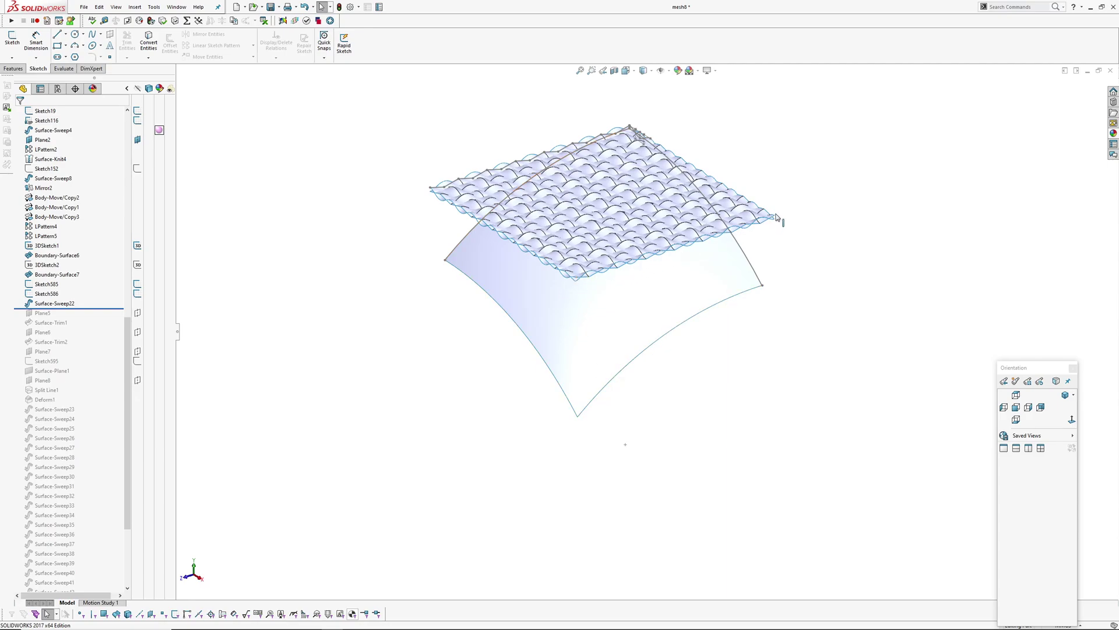
middle_drag(612, 314, 595, 294)
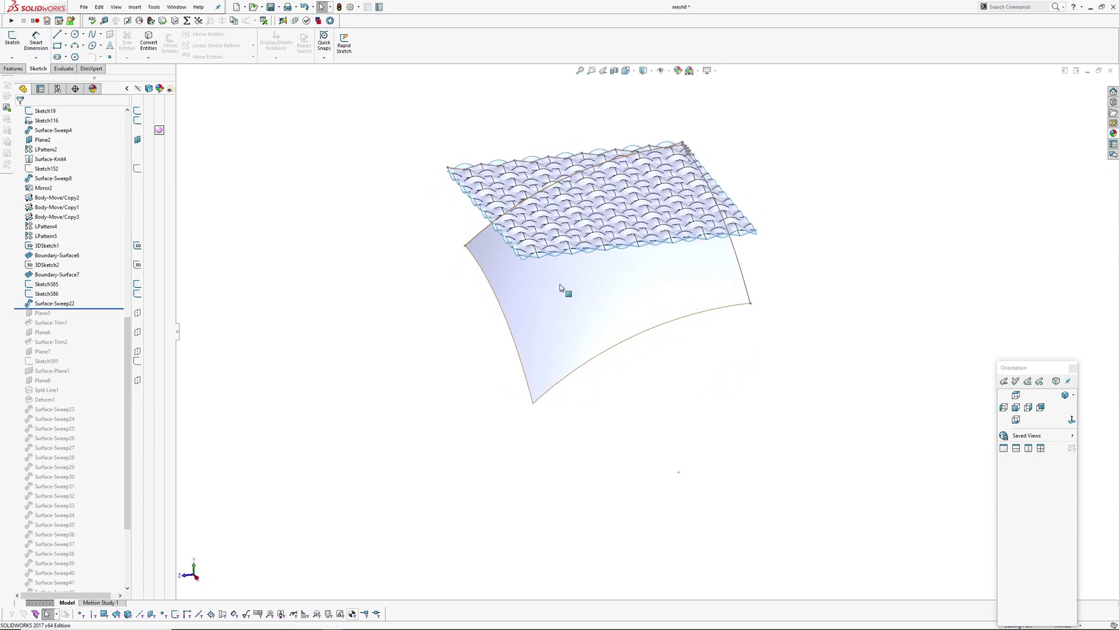
middle_drag(549, 265, 434, 324)
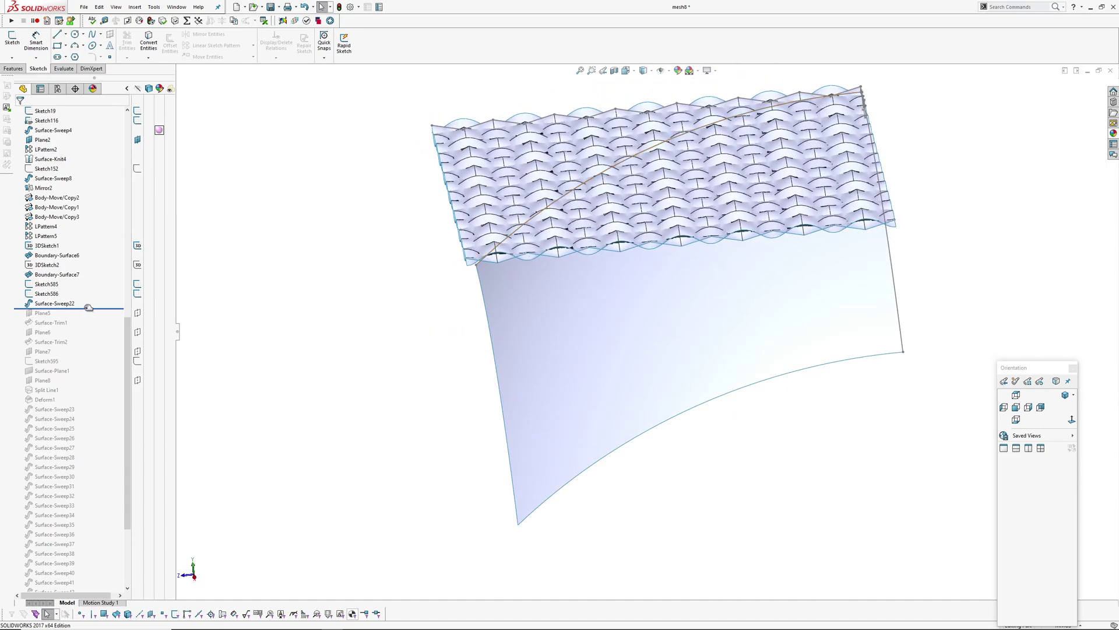
Roll the model forward through Plane5, Surface-Trim1, Plane6 and Surface-Trim2, and highlight Plane5 at the edge of the curved surface.
drag(88, 307, 87, 338)
click(39, 314)
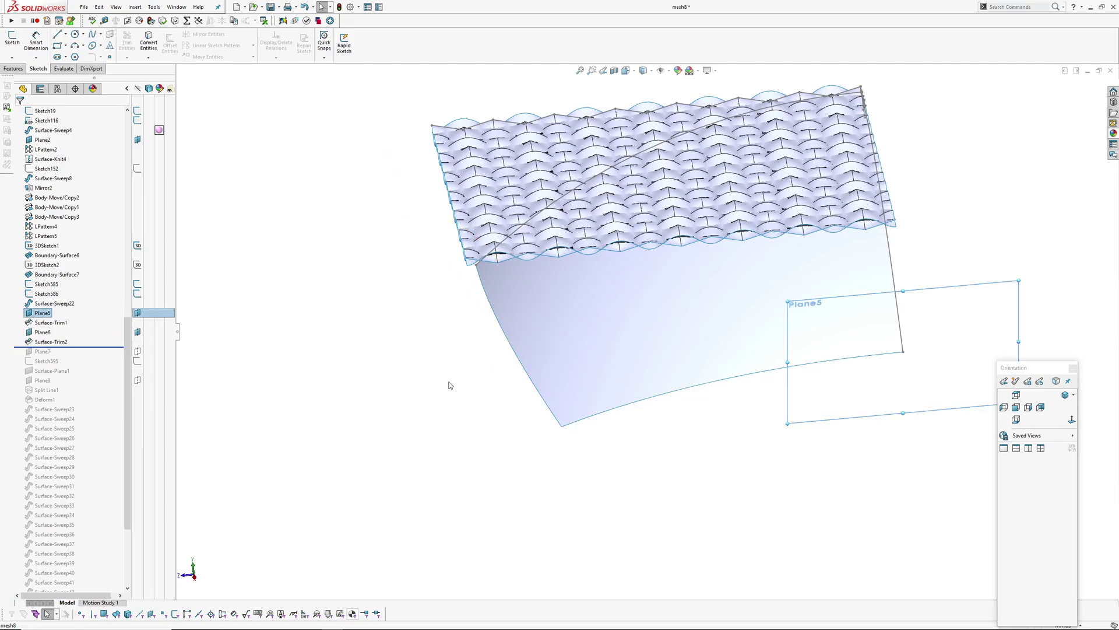
middle_drag(577, 280, 688, 300)
scroll(915, 308, down, 5)
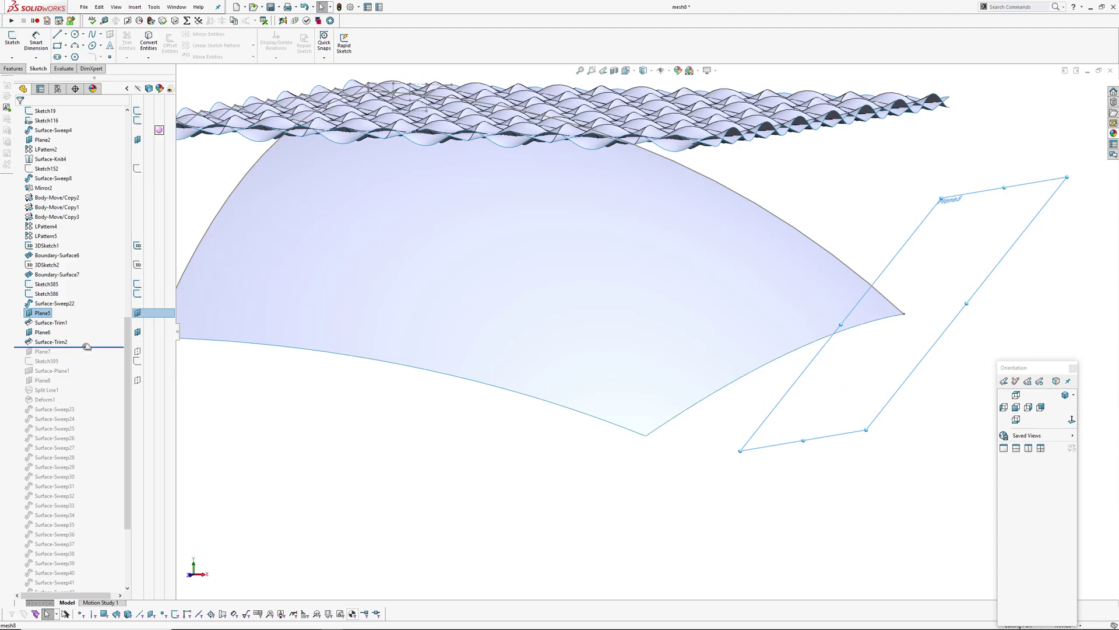
Compare the curved surface before and after trimming by rolling back to just after Plane5 and forward again through Surface-Trim2.
drag(87, 347, 89, 318)
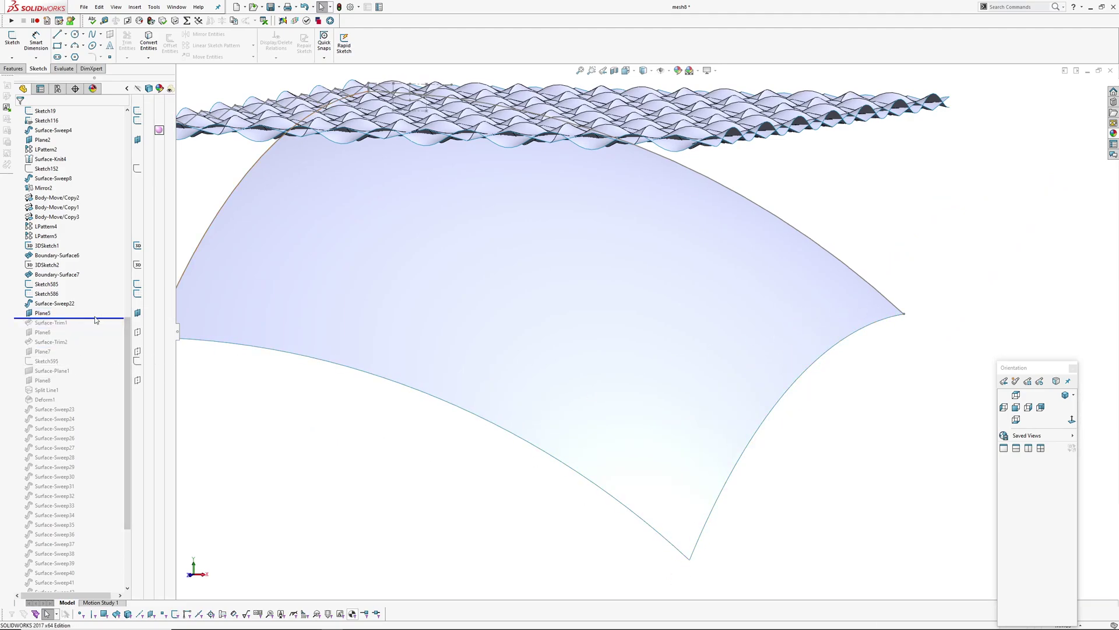
drag(96, 318, 97, 364)
scroll(645, 391, up, 1)
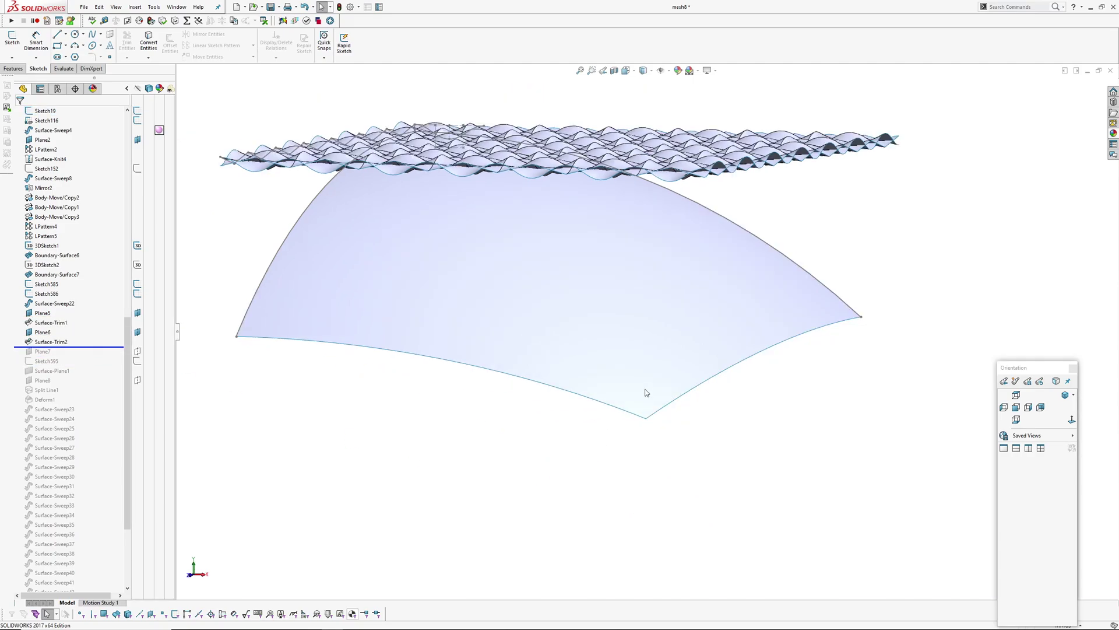
Measure the arc length of the curved surface's edge trimmed by Surface-Trim1, and close the measurement.
middle_drag(646, 390, 610, 416)
click(619, 439)
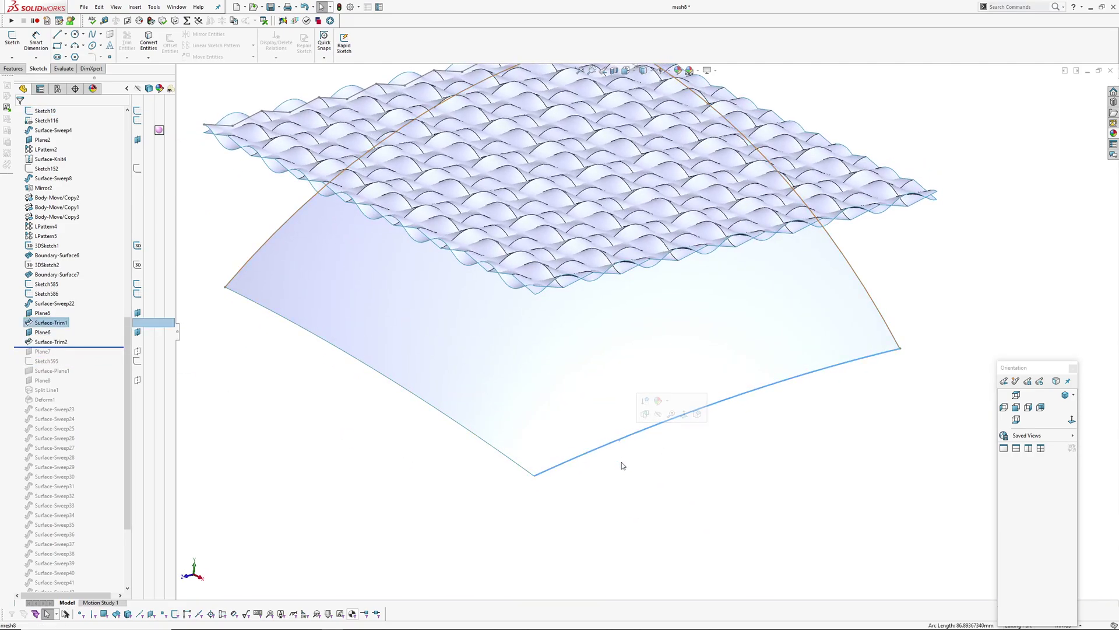
key(m)
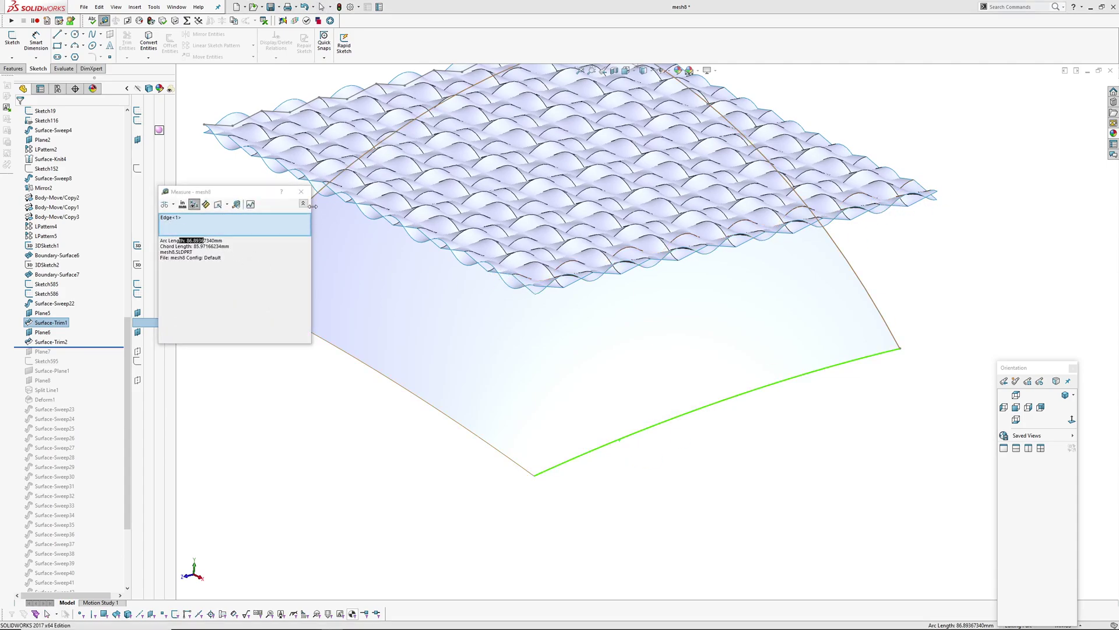
click(301, 192)
Roll the model forward through Plane7, Sketch595 and Surface-Plane1, highlighting Plane7 along the way.
middle_drag(382, 457, 386, 373)
mouse_move(548, 387)
middle_down()
mouse_move(547, 360)
mouse_move(381, 424)
middle_up()
drag(100, 347, 99, 366)
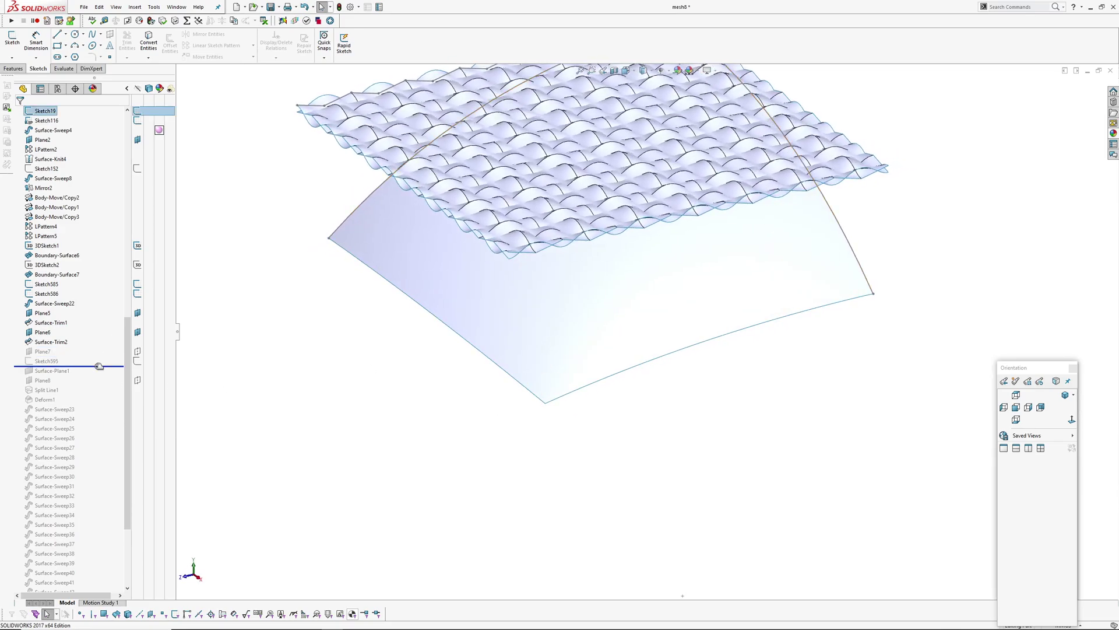
click(42, 351)
scroll(391, 348, up, 2)
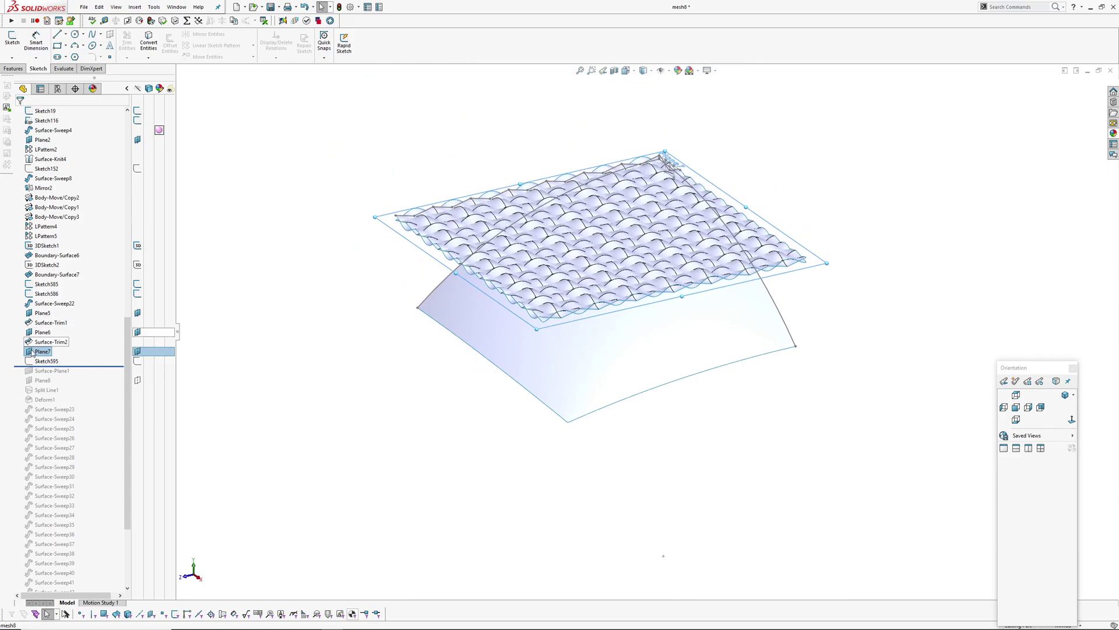
drag(79, 366, 82, 376)
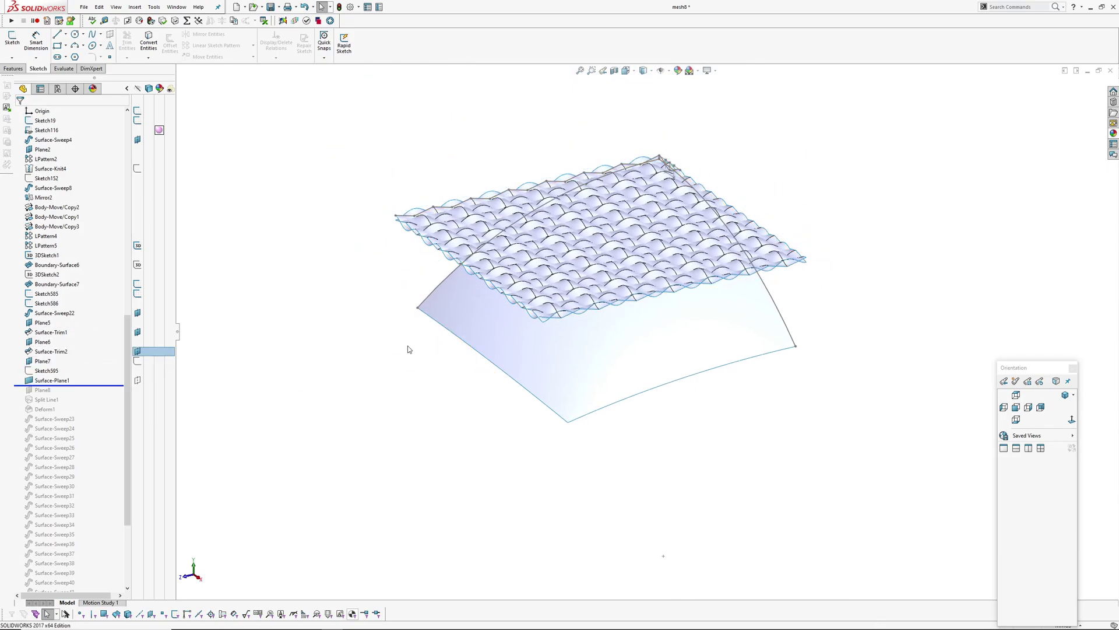
click(57, 381)
Hide the Boundary-Surface6 and Boundary-Surface7 mesh bodies so only the flat Surface-Plane1 and the curved surface remain shown.
scroll(445, 262, down, 4)
mouse_move(443, 261)
middle_down()
mouse_move(429, 280)
mouse_move(439, 270)
middle_up()
scroll(339, 228, down, 4)
click(379, 235)
click(446, 188)
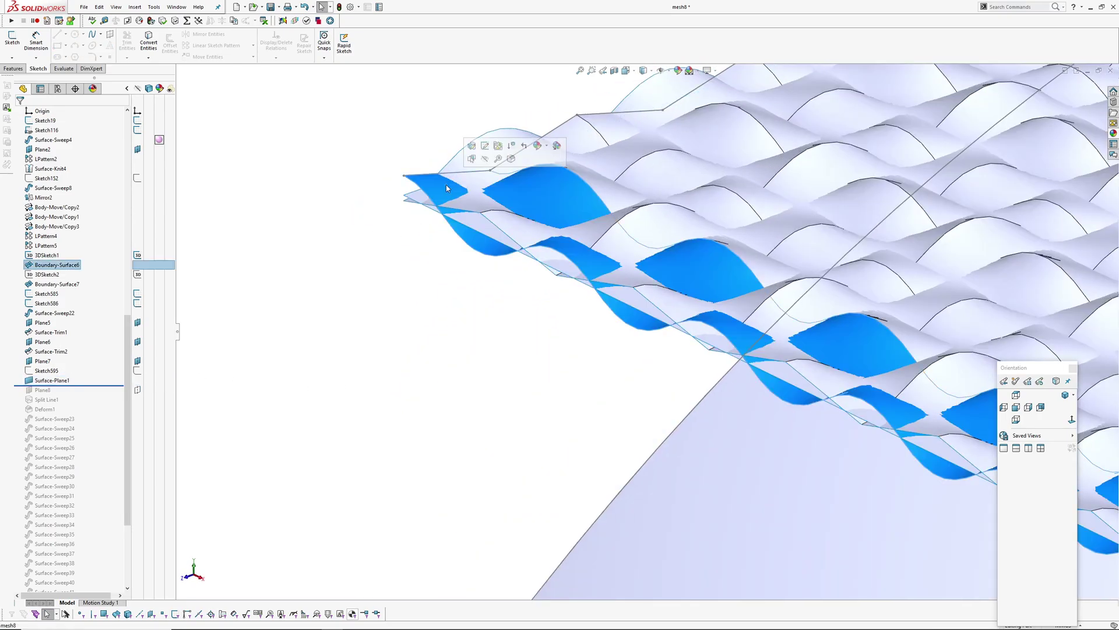
click(485, 153)
click(519, 124)
scroll(667, 292, up, 3)
middle_drag(634, 294, 656, 325)
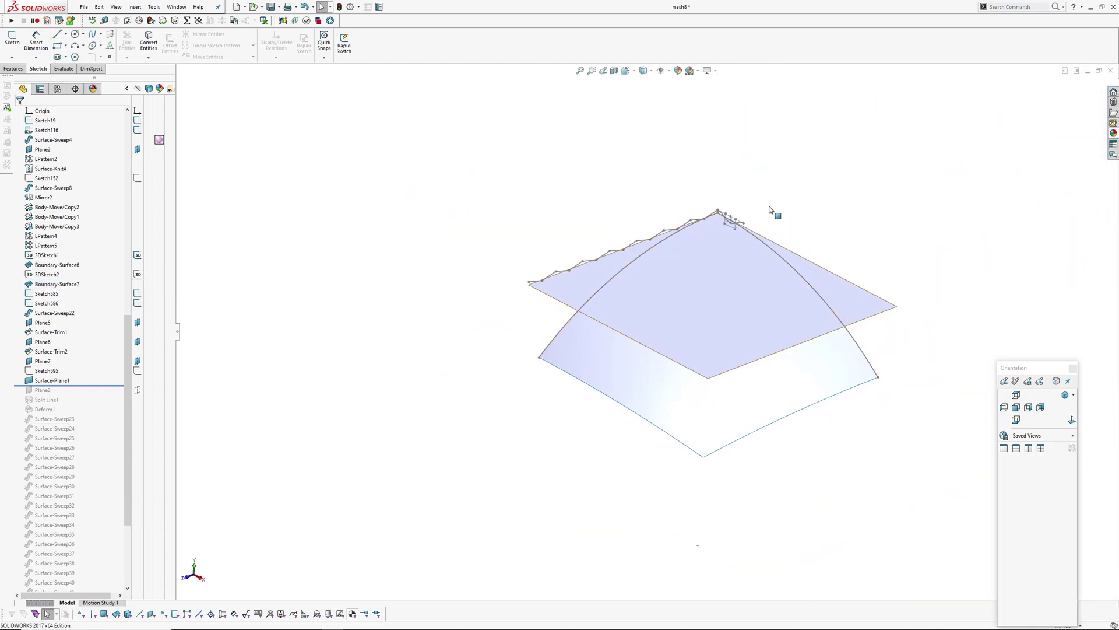
Roll the model forward through Plane8 and Split Line1, and inspect the diagonal split across the flat and curved surfaces.
middle_drag(711, 382, 708, 294)
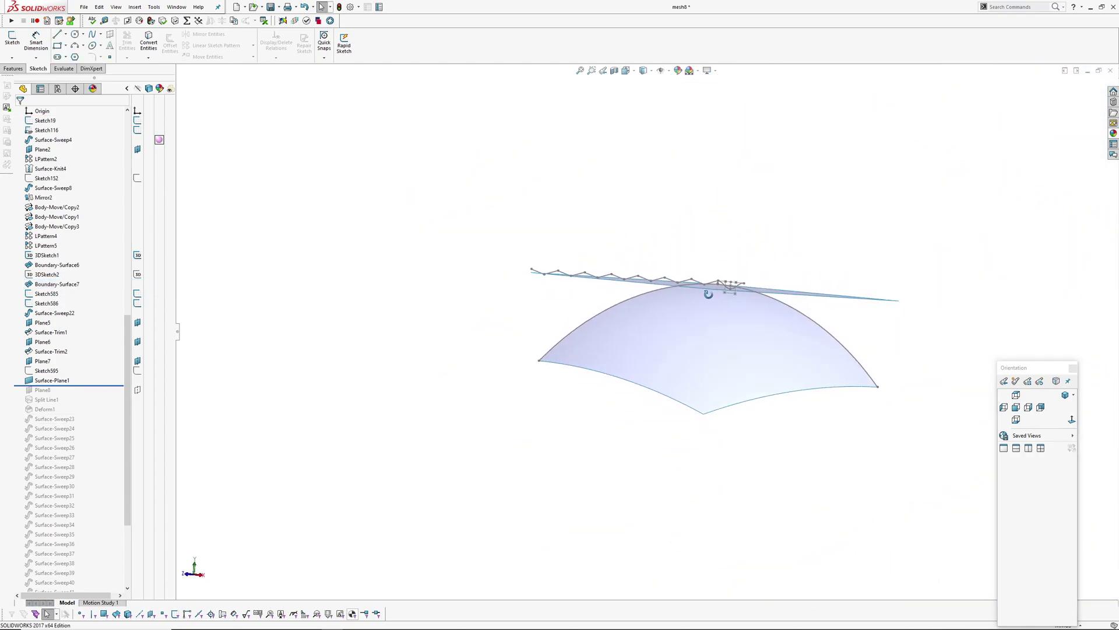
middle_drag(633, 420, 609, 433)
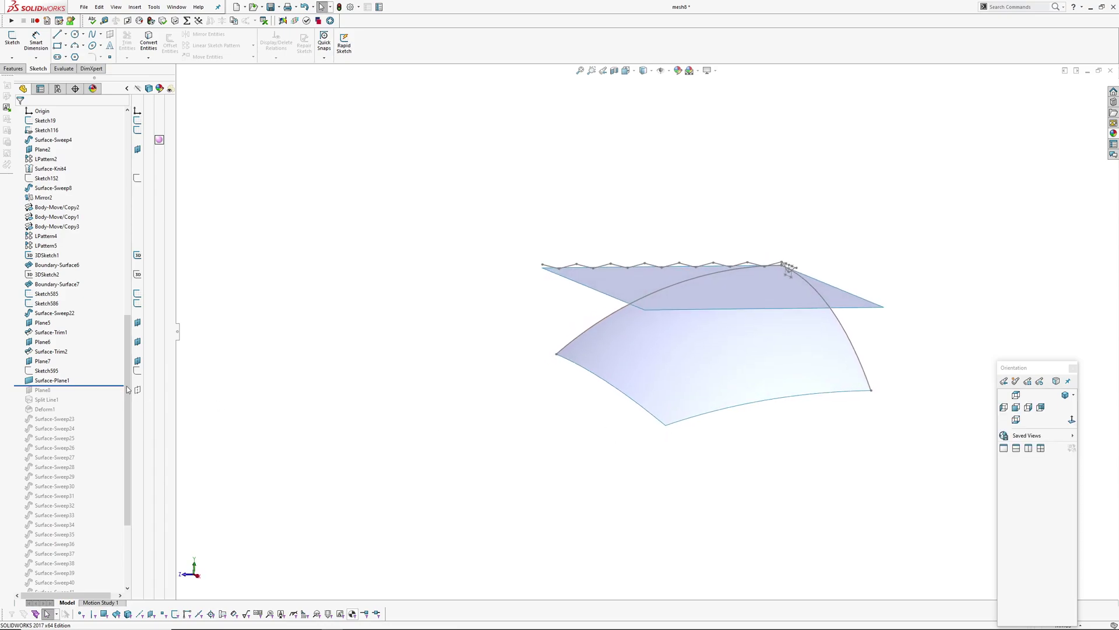
drag(88, 385, 87, 405)
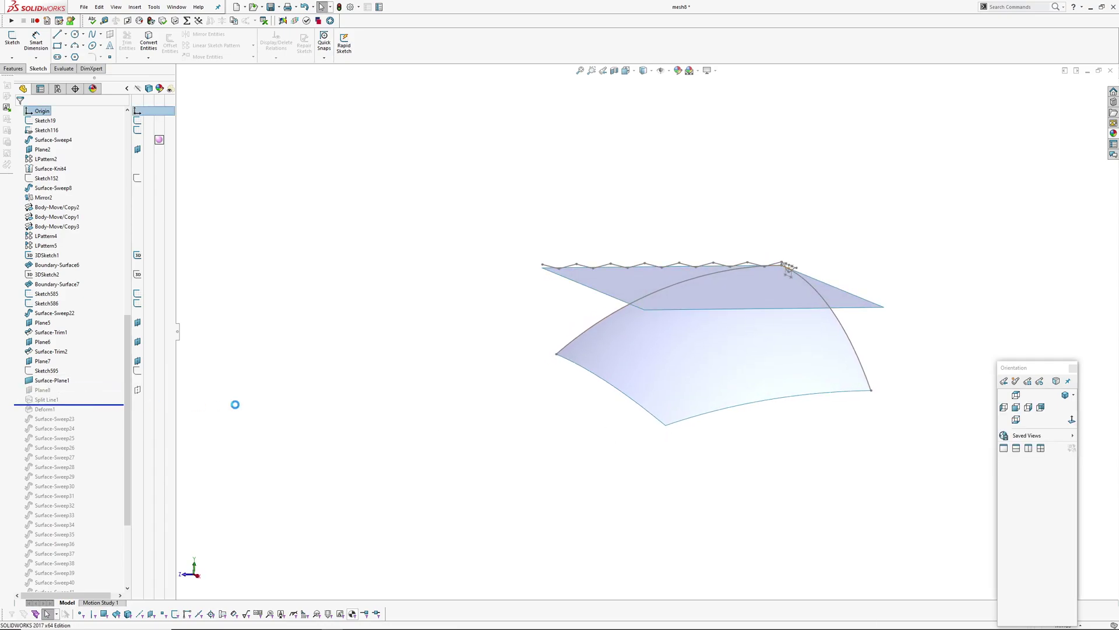
middle_drag(607, 387, 549, 419)
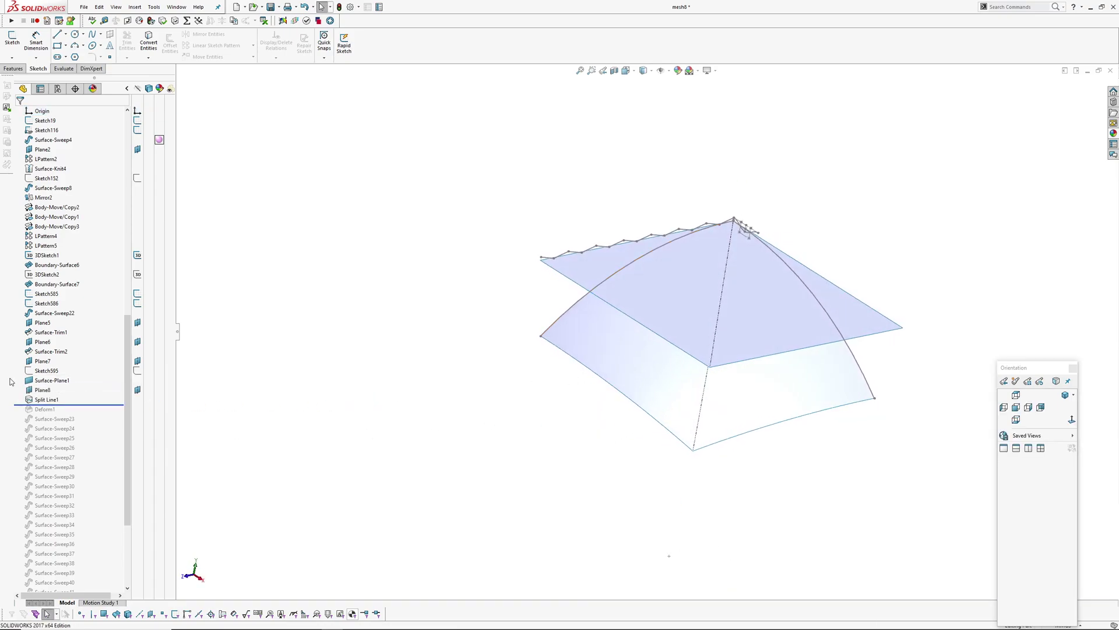
click(45, 399)
middle_drag(394, 402, 501, 373)
click(554, 322)
Hide the zigzag 3D sketches along the edge of the flat surface.
scroll(572, 252, down, 4)
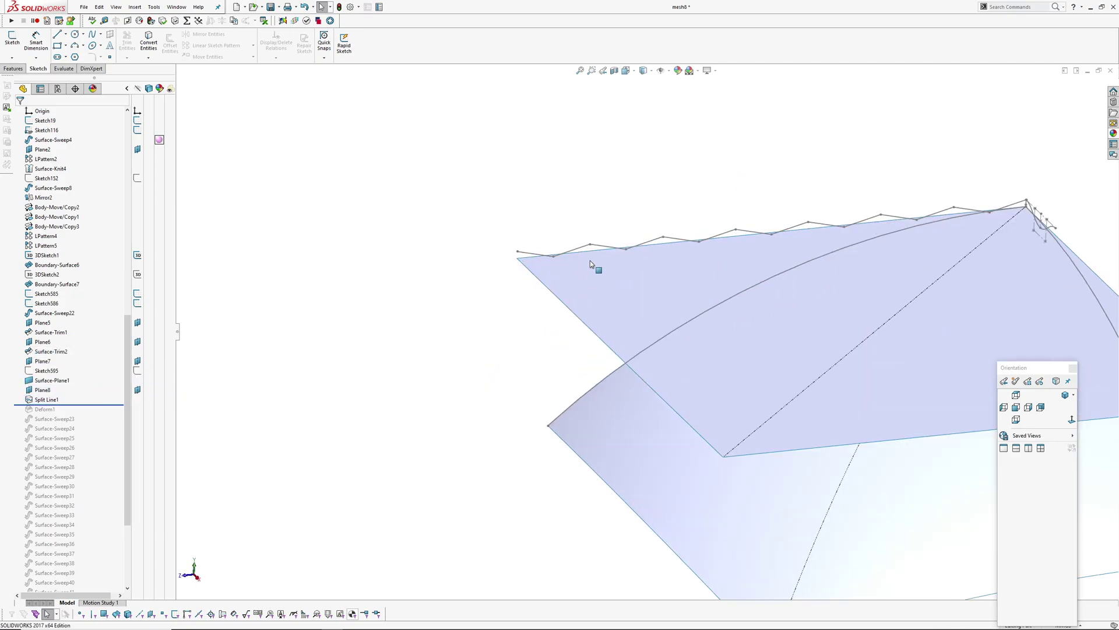
click(583, 248)
click(607, 222)
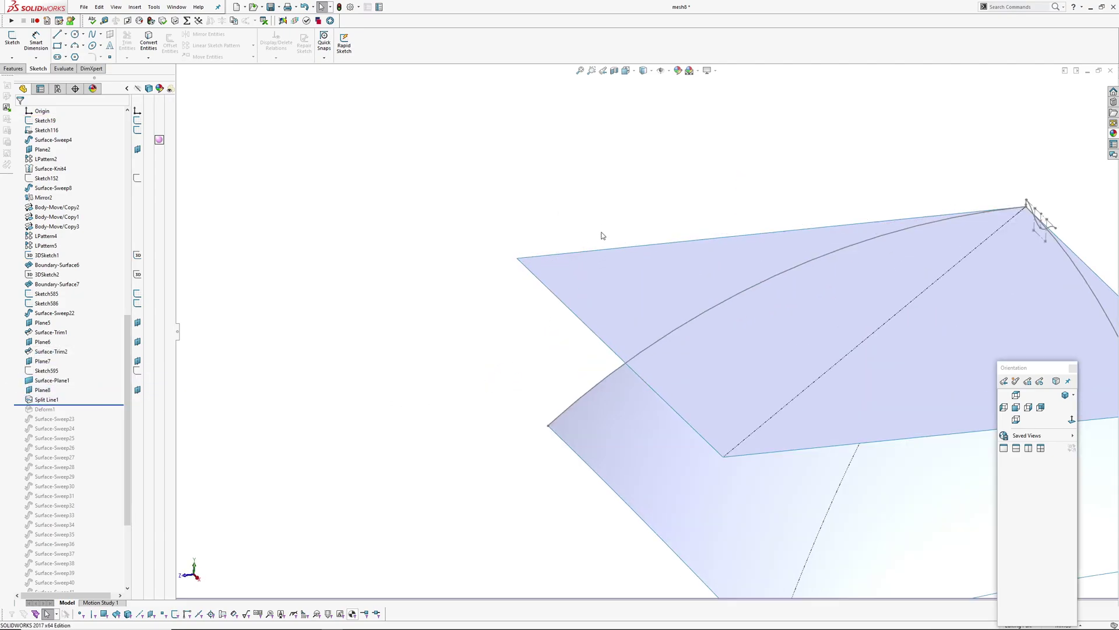
scroll(619, 240, up, 3)
ctrl+middle_drag(704, 228, 626, 197)
mouse_move(626, 198)
middle_down()
mouse_move(669, 239)
mouse_move(615, 216)
middle_up()
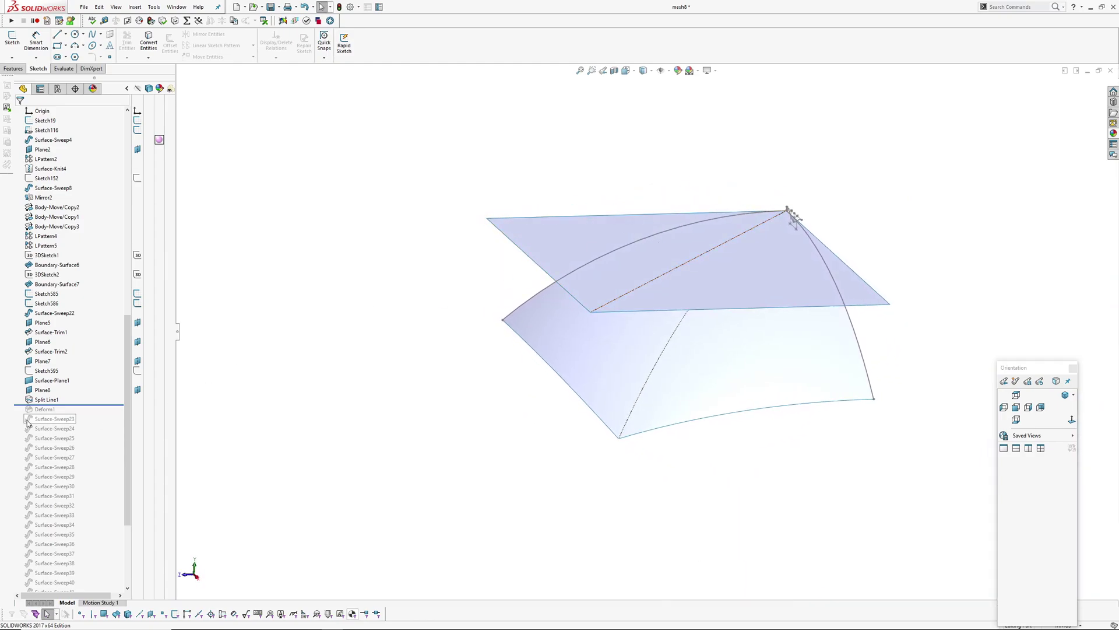
Roll the model forward through Deform1, show its deformed mesh bodies and inspect how they follow the curved surface.
drag(80, 405, 80, 414)
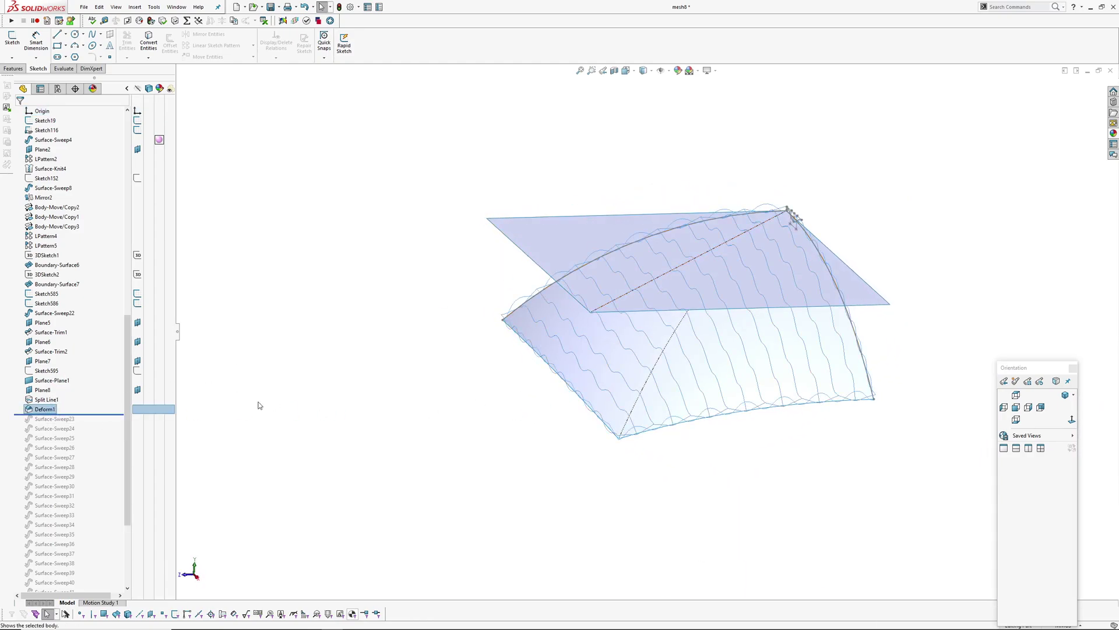
scroll(676, 341, down, 2)
middle_drag(675, 339, 782, 357)
middle_drag(727, 405, 628, 315)
middle_drag(488, 291, 595, 306)
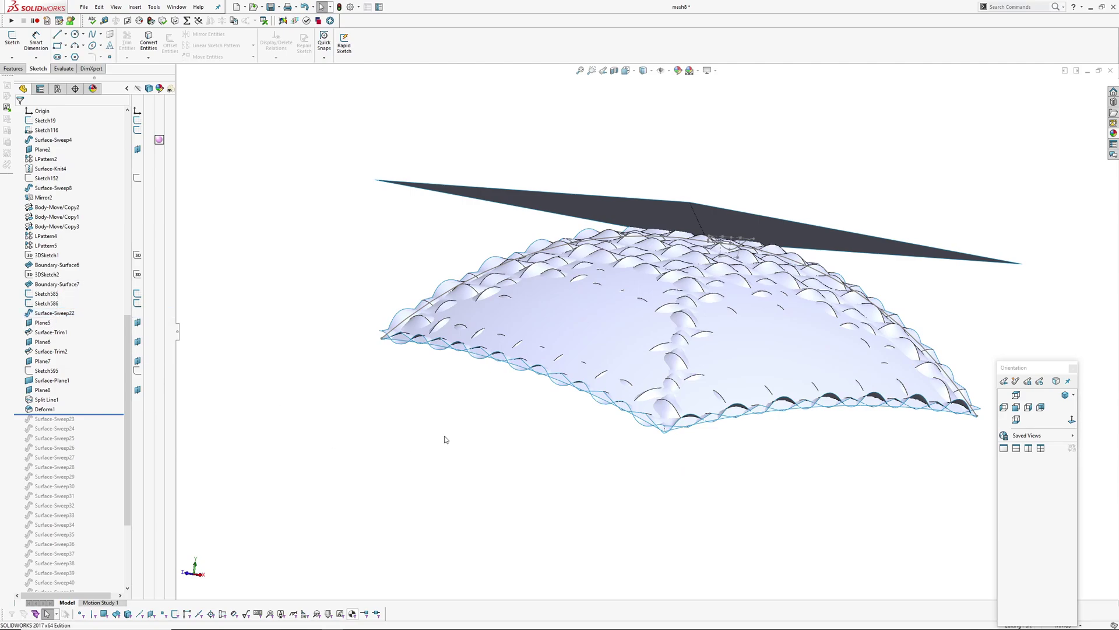
Open Deform1 for editing and examine the initial and target curves of its first two curve sets, including Edge<3> and Edge<4>.
click(47, 409)
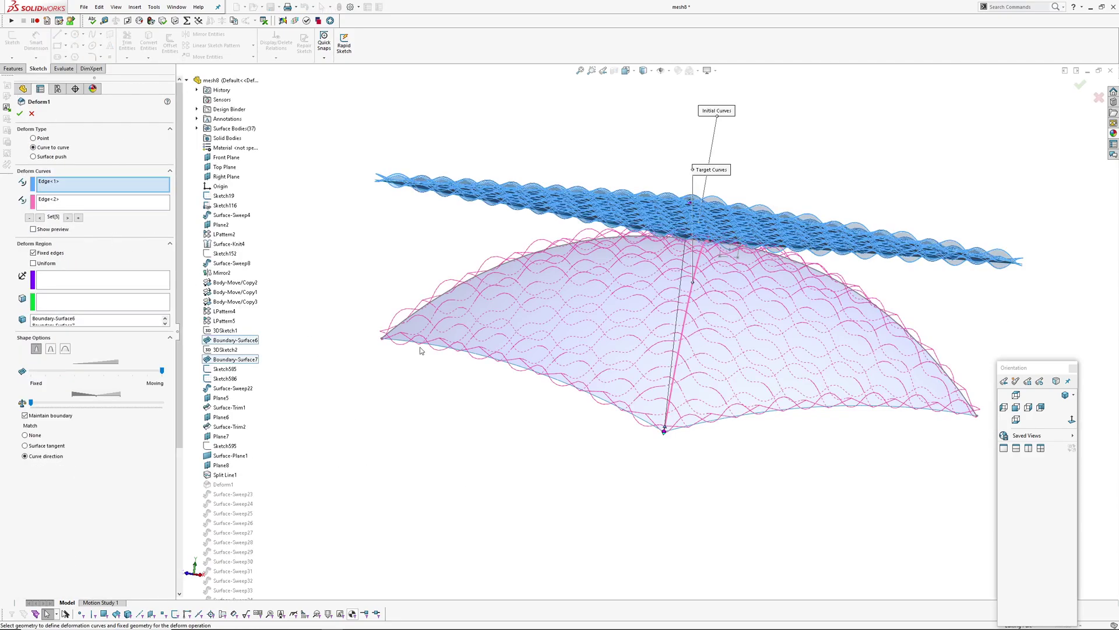
middle_drag(579, 363, 569, 399)
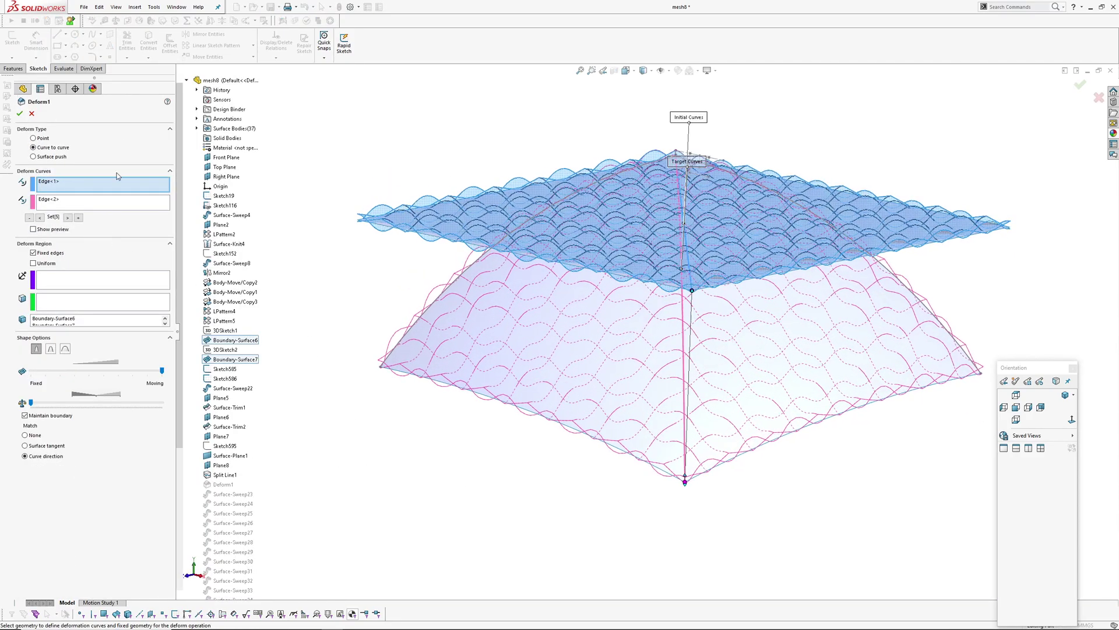
click(68, 218)
click(52, 186)
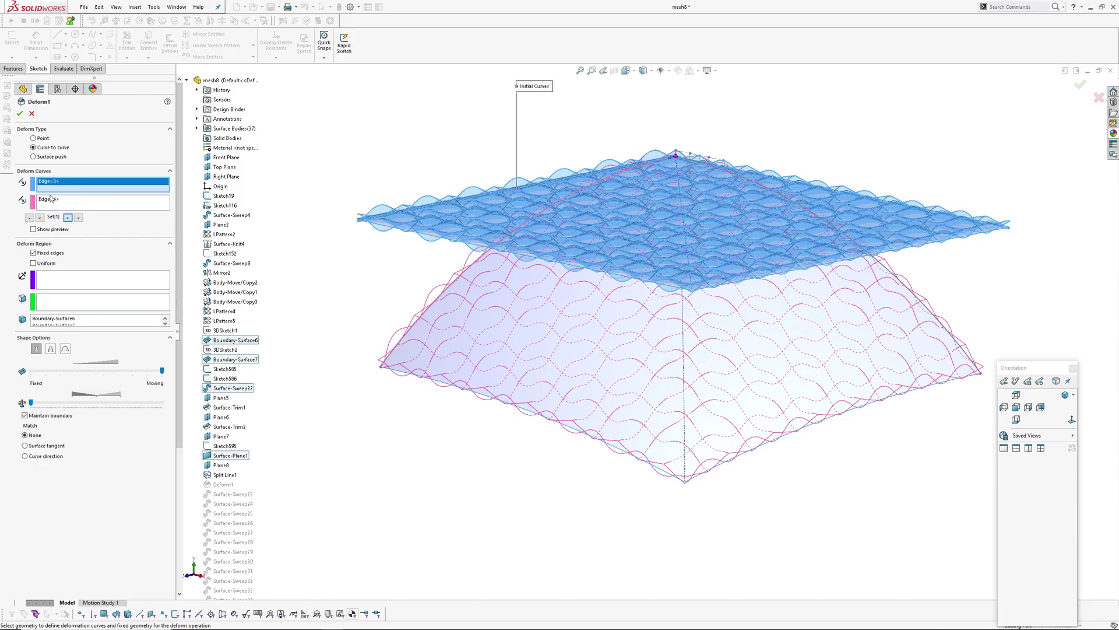
scroll(602, 193, down, 5)
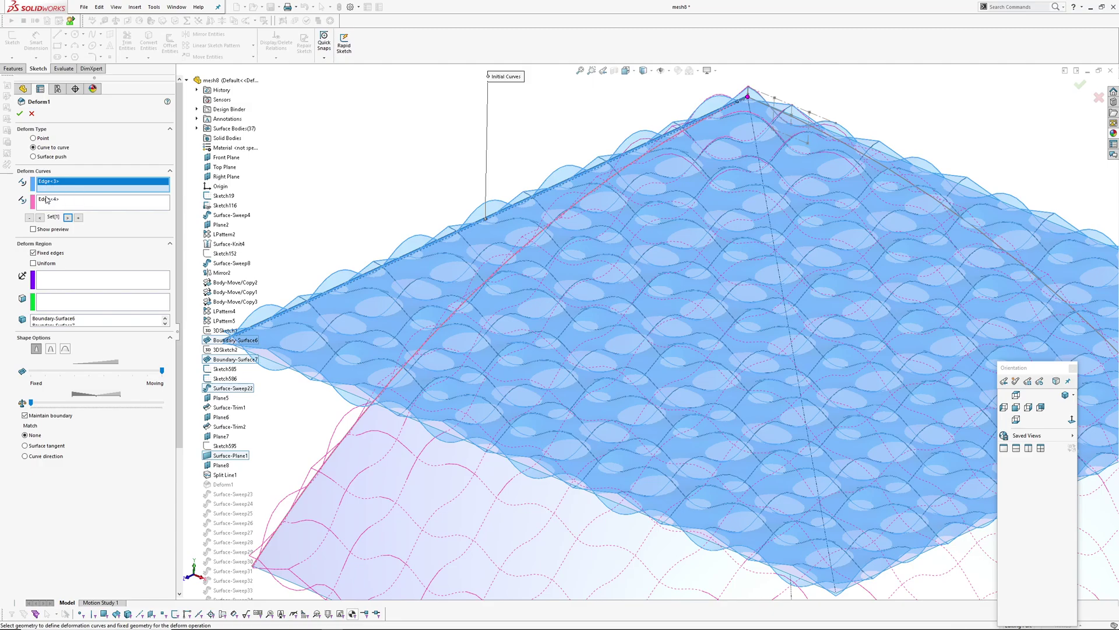
ctrl+middle_drag(471, 324, 492, 231)
click(62, 208)
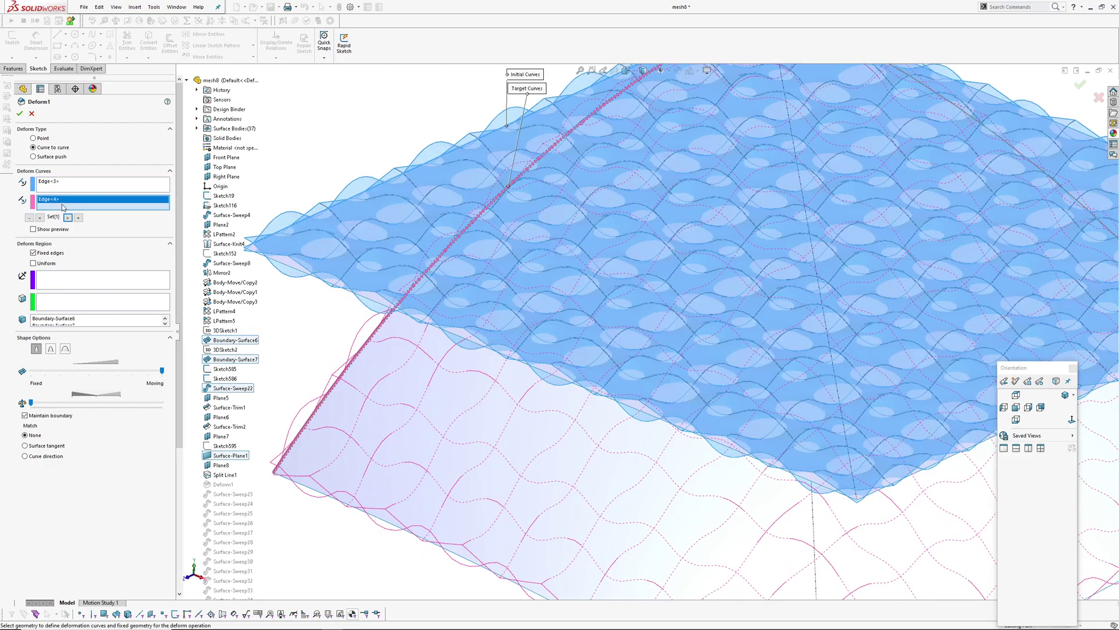
Examine Deform1's remaining curve sets, pairing Edge<5> with Edge<6> and Edge<7> with Edge<8>.
click(68, 218)
key(z)
key(z)
key(z)
key(z)
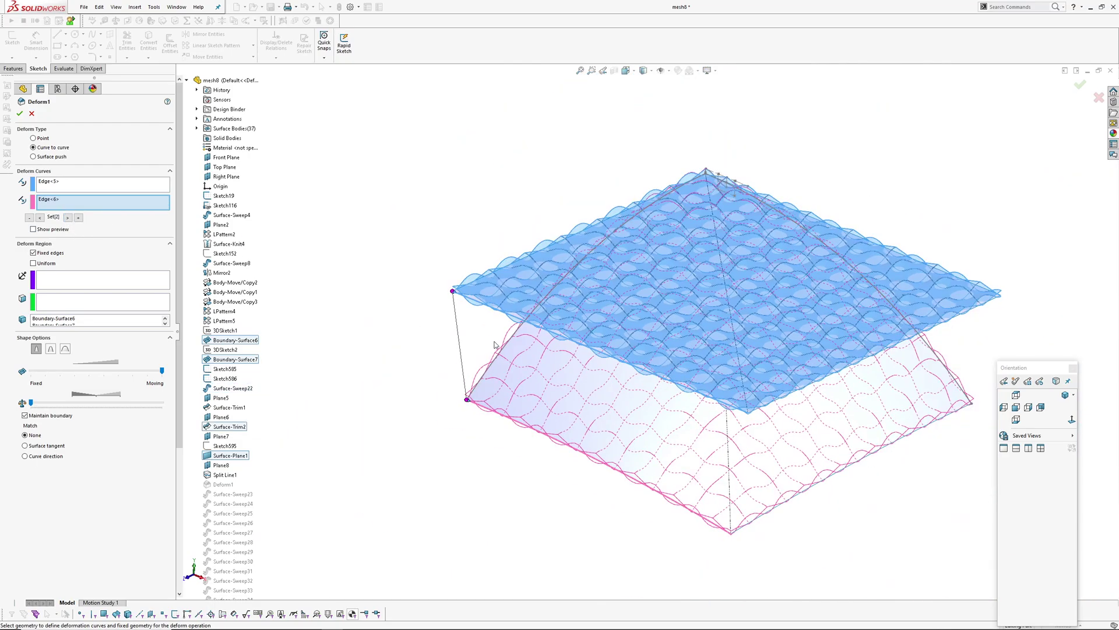
ctrl+middle_drag(484, 315, 452, 288)
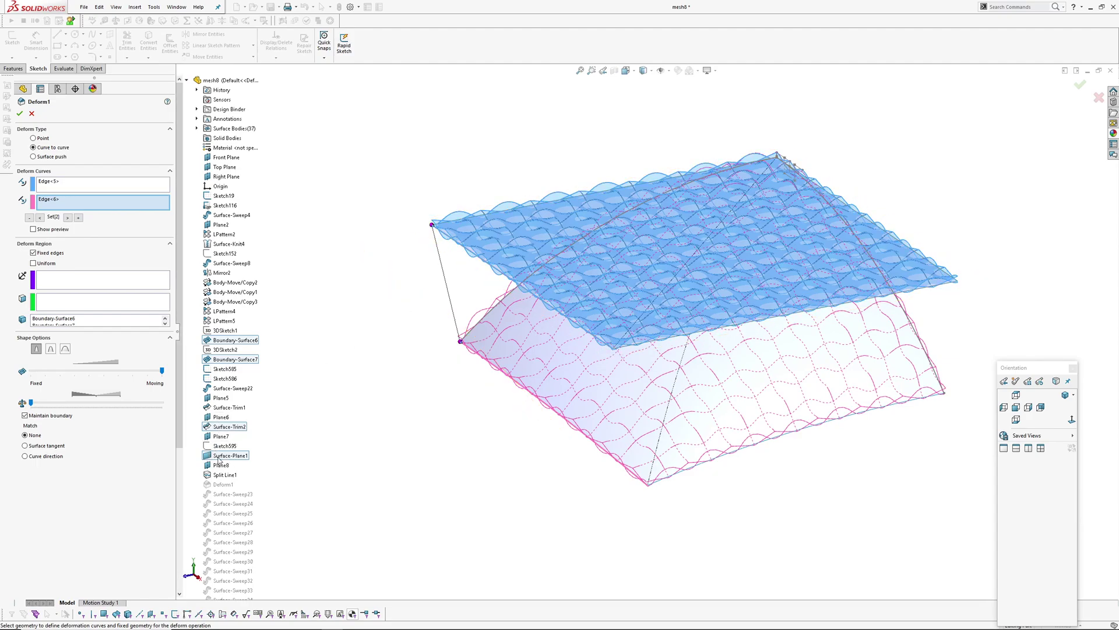
click(46, 200)
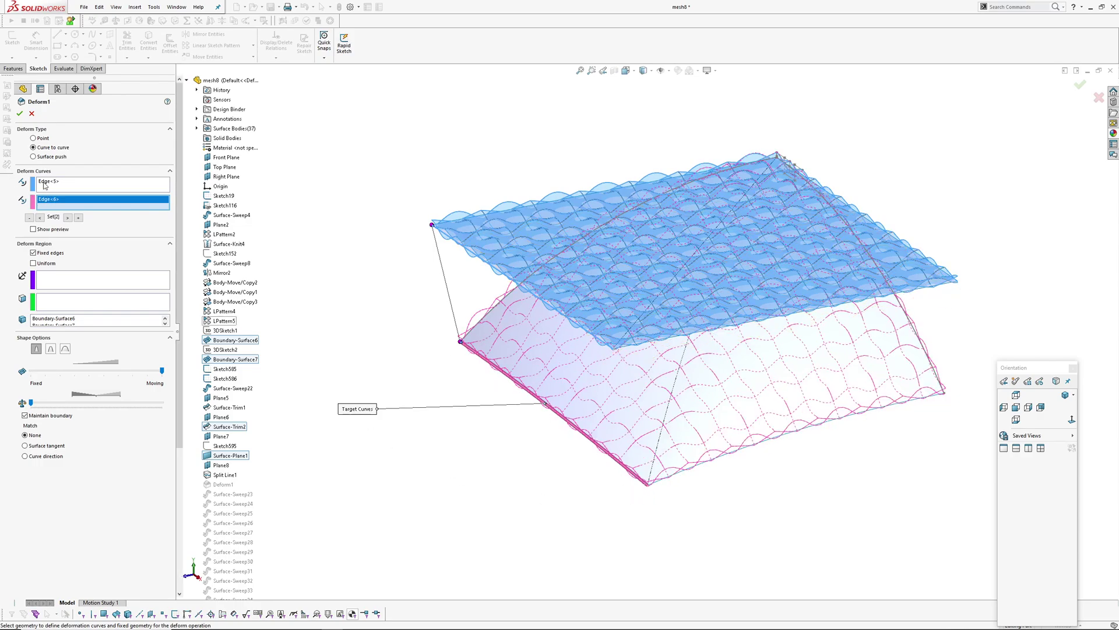
click(641, 342)
click(669, 478)
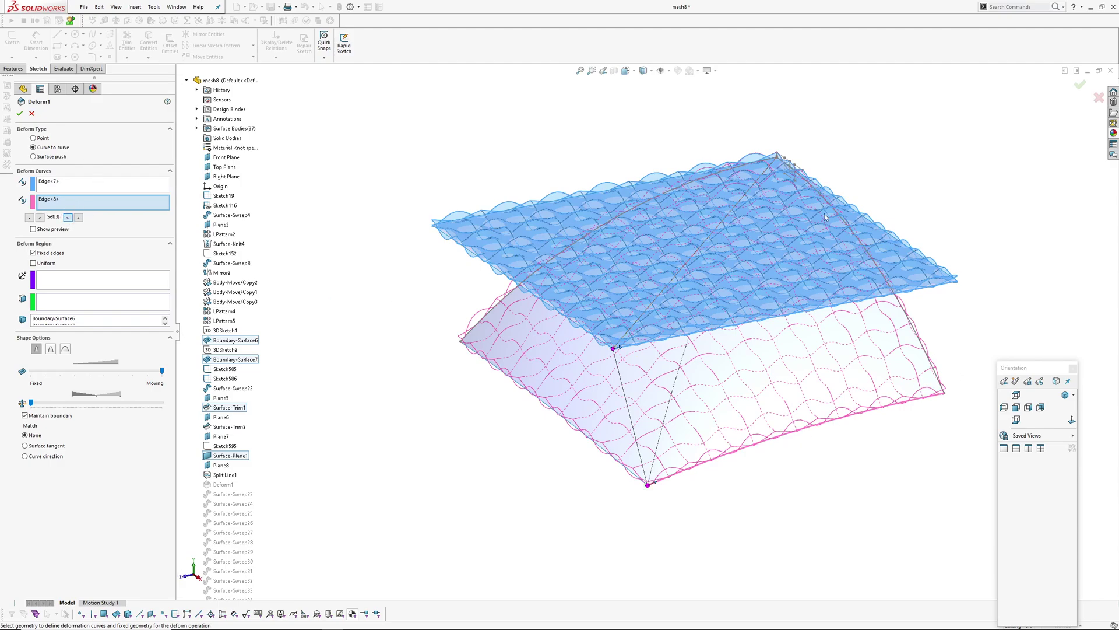
Examine Deform1's curve set pairing Edge<9> with Edge<10>, and the diagonal initial and target curves Edge<1> and Edge<2>.
click(910, 247)
click(938, 373)
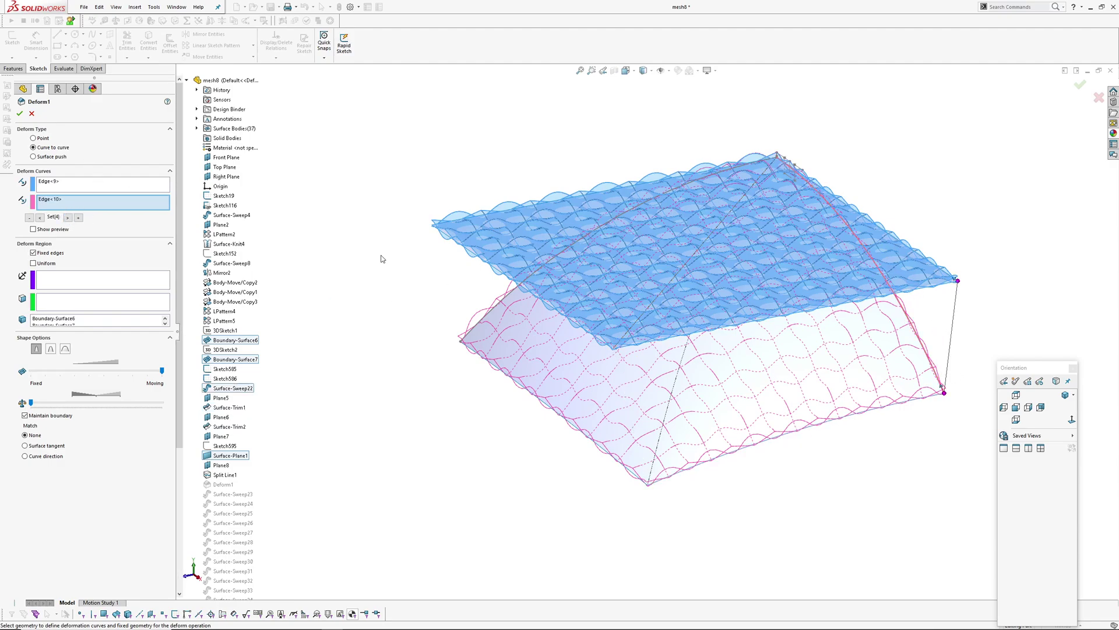
click(69, 217)
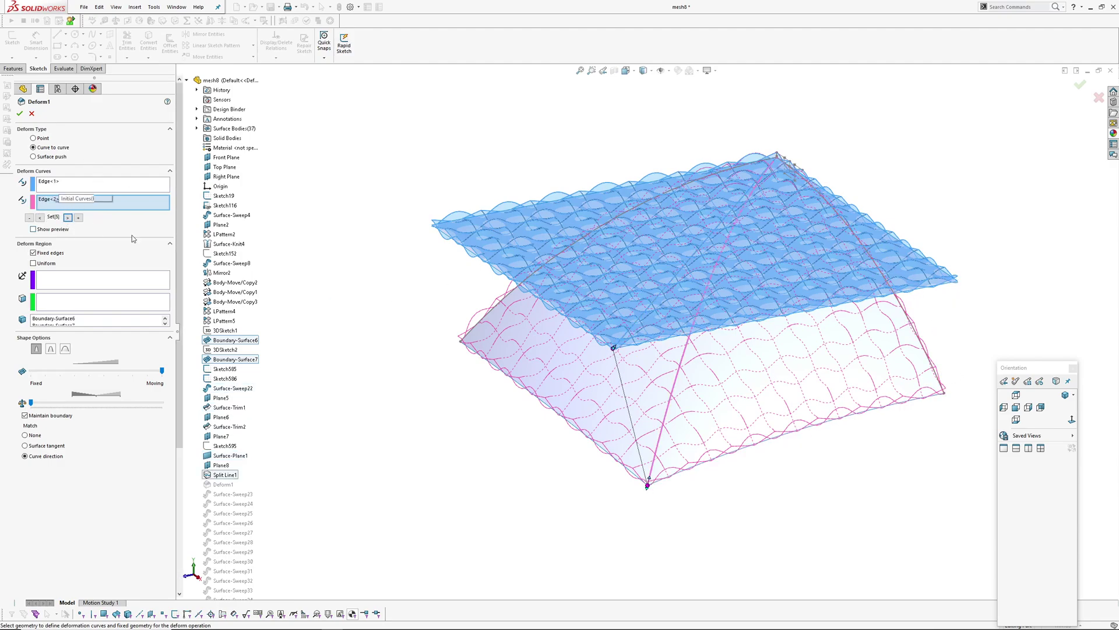
middle_drag(673, 391, 556, 300)
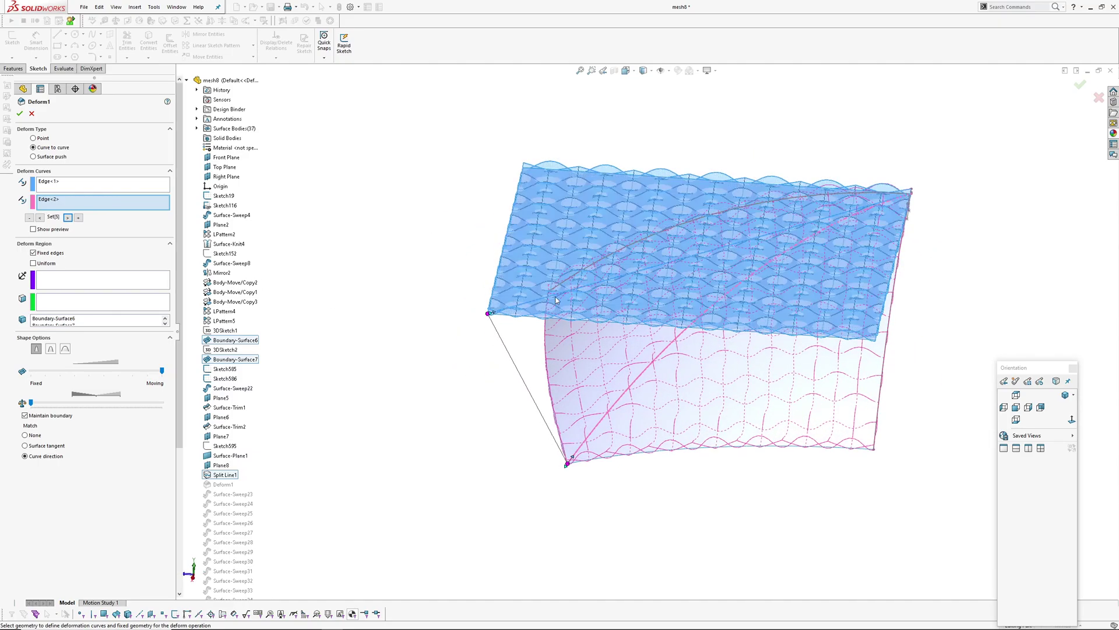
click(60, 182)
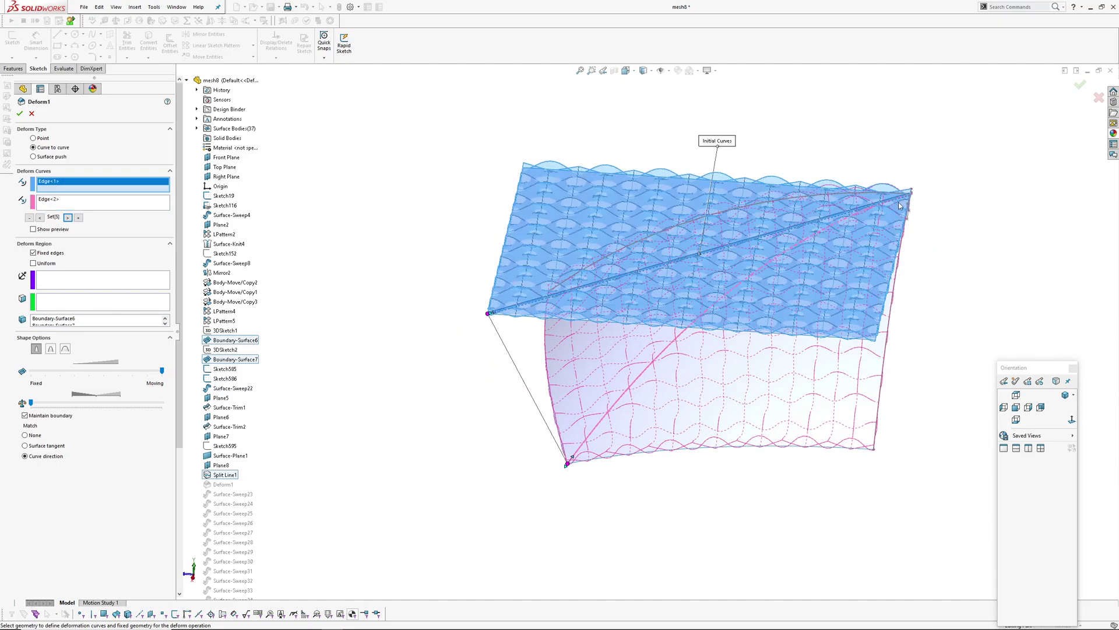
click(51, 200)
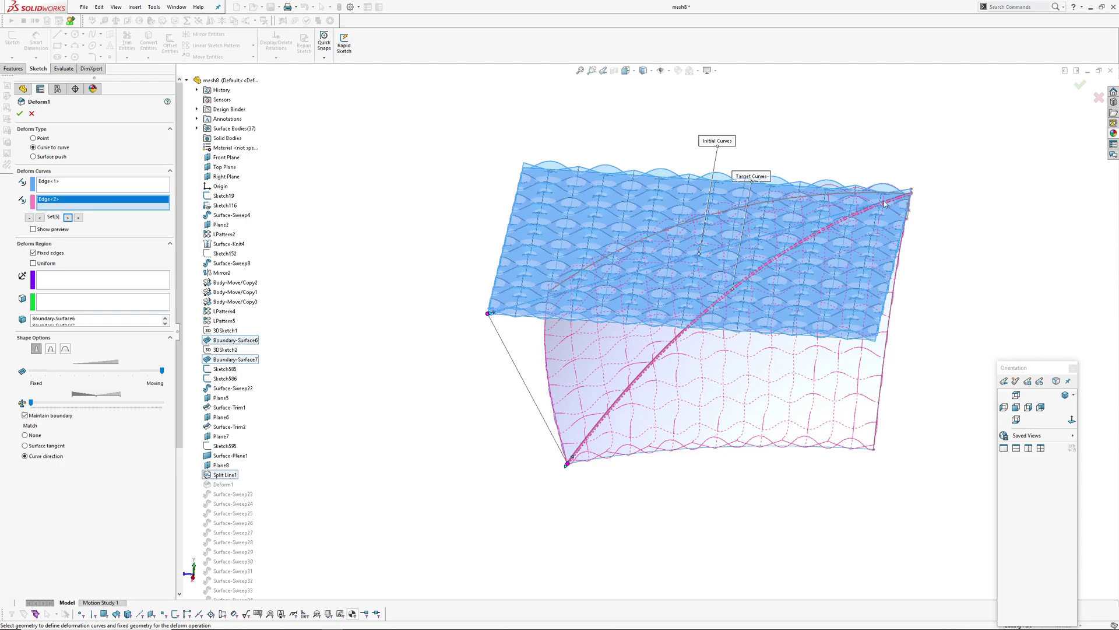
Inspect from several angles how the flat mesh's diagonal is mapped onto the curved surface's diagonal in the Deform1 preview.
middle_drag(573, 491, 630, 359)
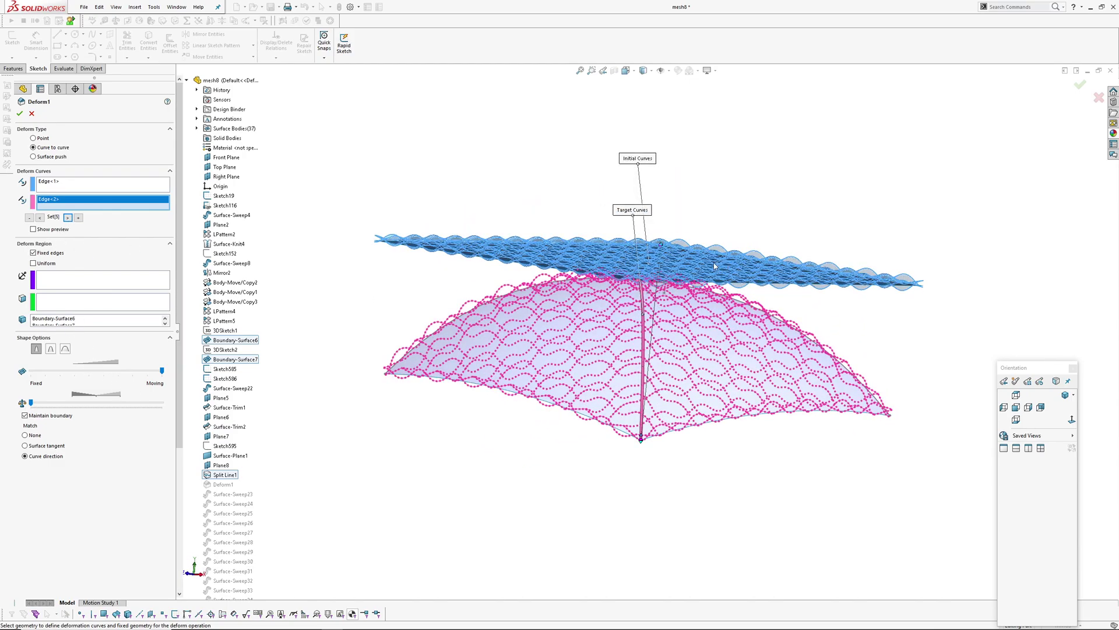
middle_drag(655, 460, 658, 488)
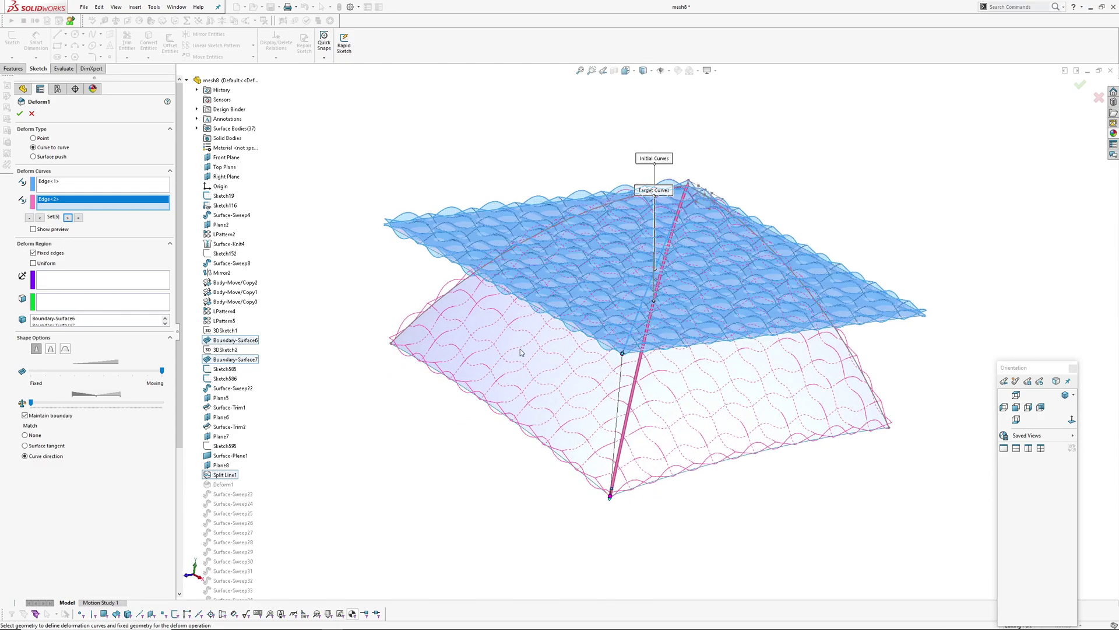
mouse_move(521, 351)
middle_down()
mouse_move(527, 322)
mouse_move(522, 330)
middle_up()
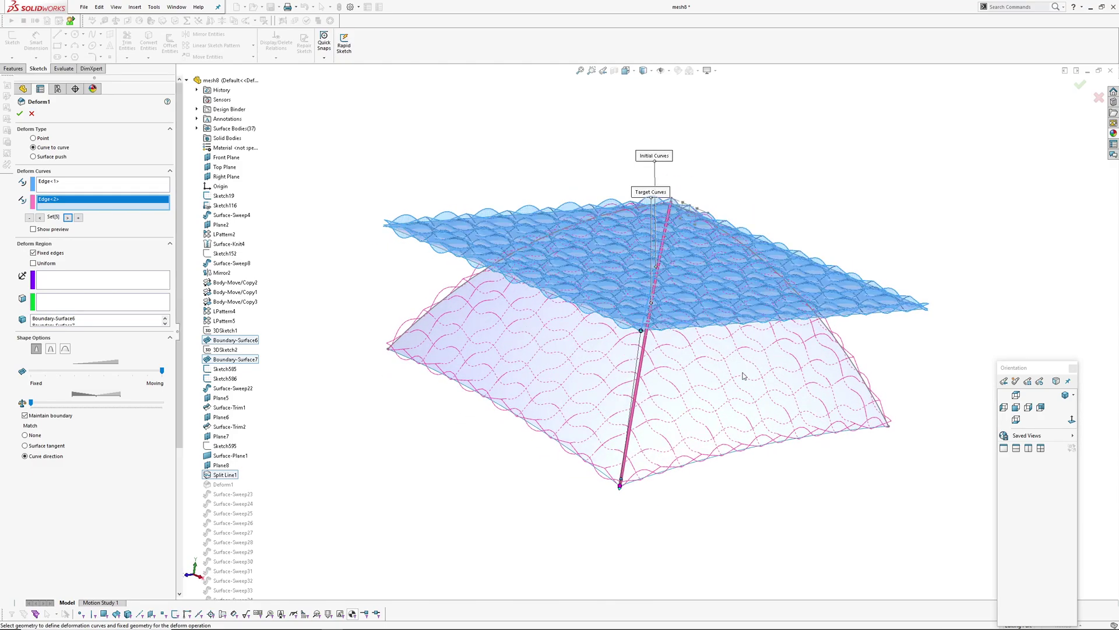
middle_drag(739, 376, 627, 311)
scroll(628, 312, down, 5)
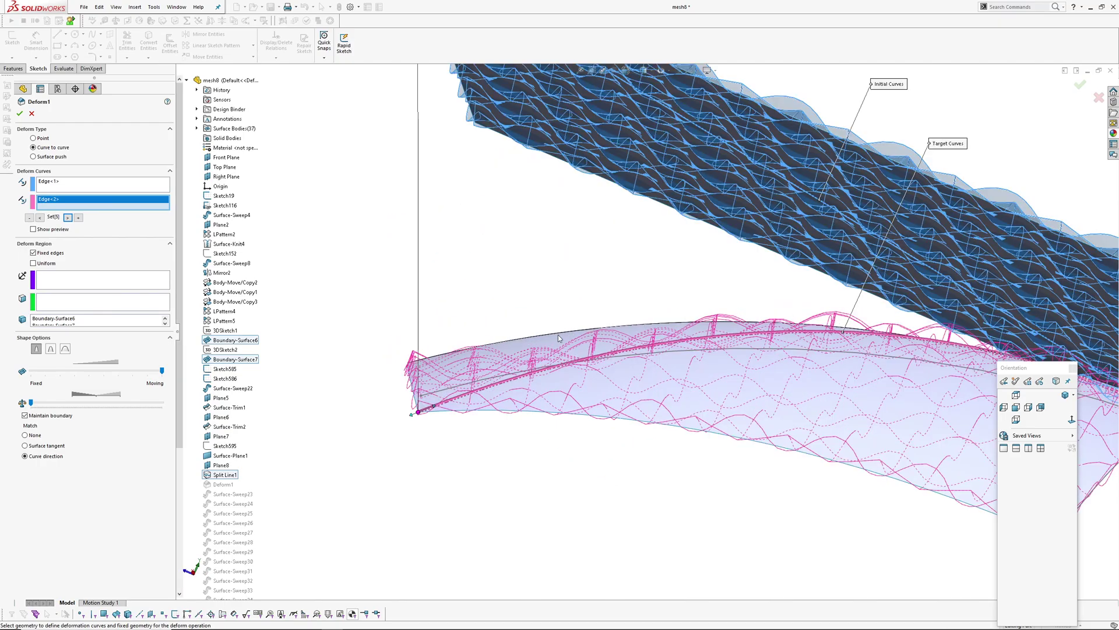
scroll(618, 337, up, 1)
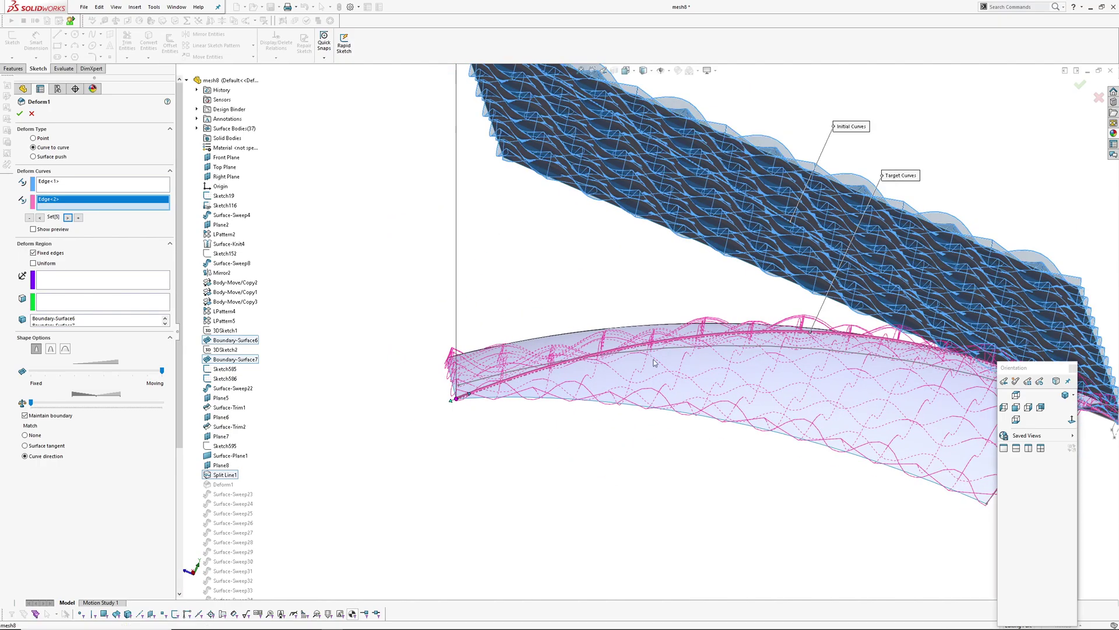
middle_drag(617, 337, 668, 421)
scroll(668, 421, up, 1)
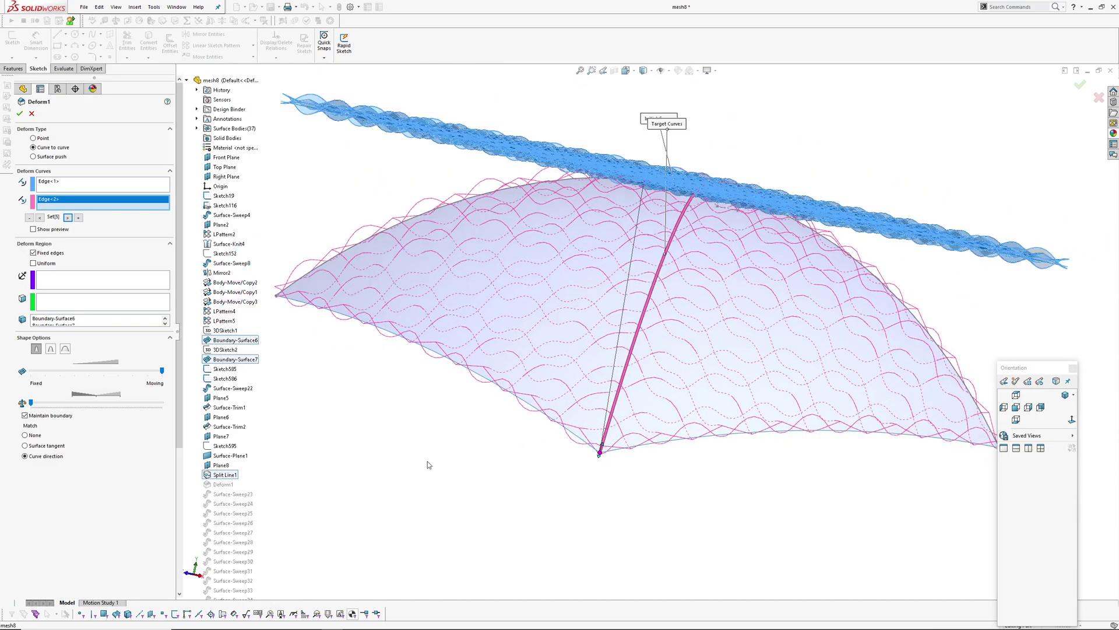
key(z)
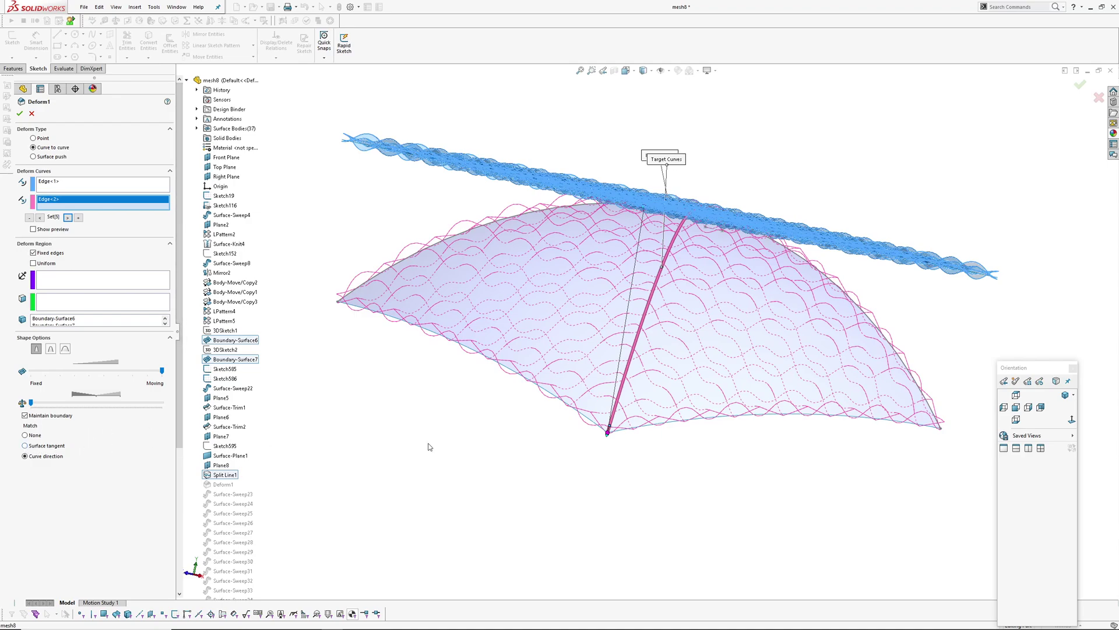
middle_drag(561, 348, 551, 391)
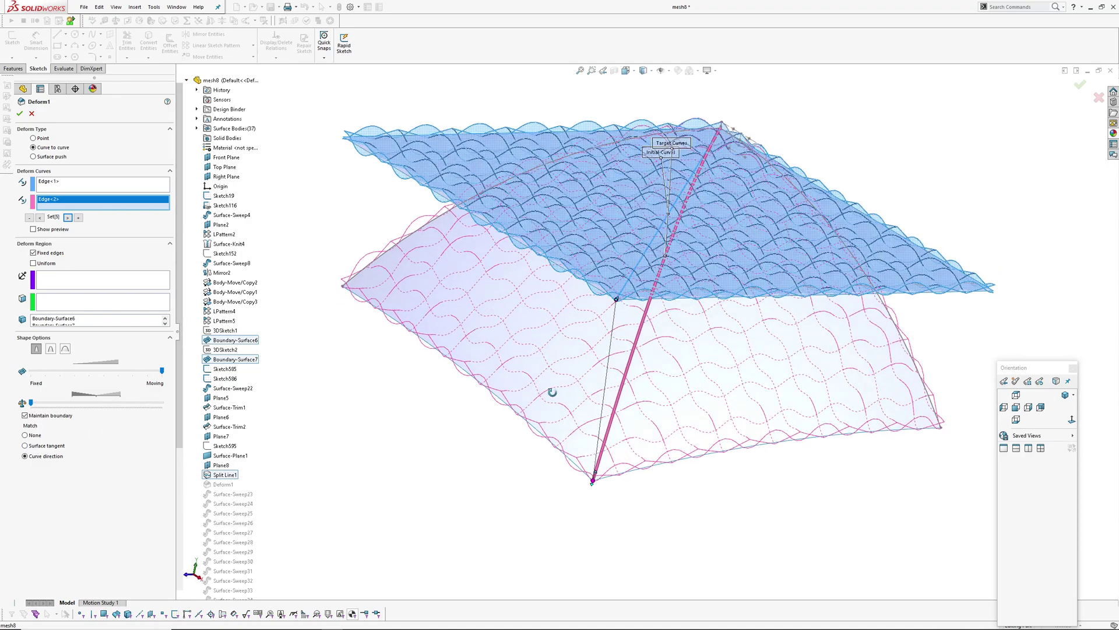
key(z)
key(z)
middle_drag(695, 305, 690, 299)
ctrl+middle_drag(726, 406, 701, 439)
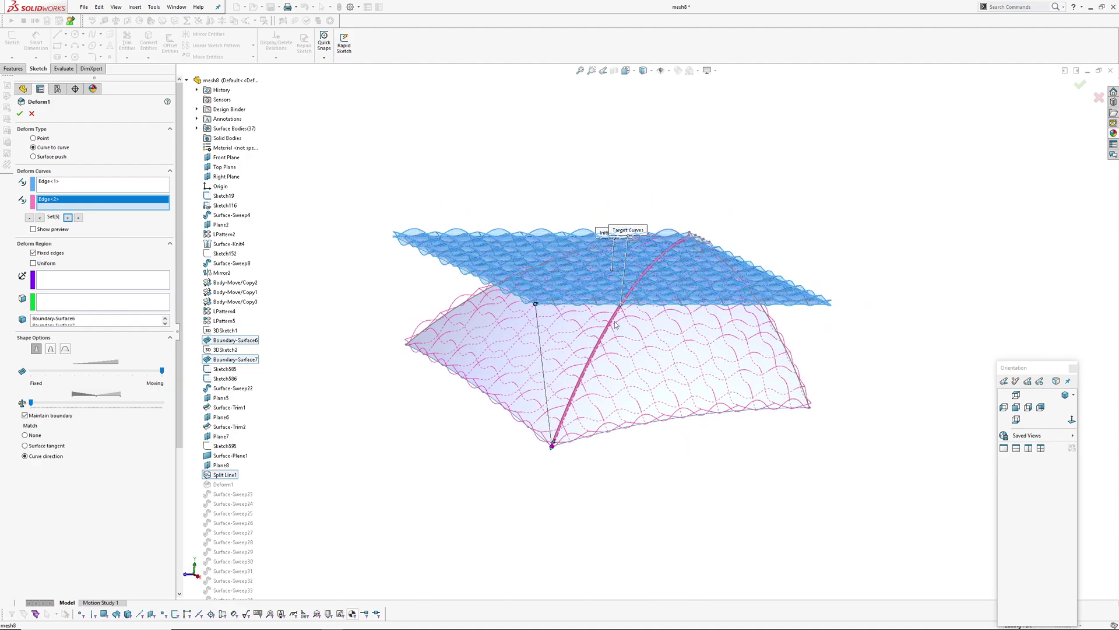
Accept the Deform1 settings and hide the flat surface above the curved mesh.
click(1080, 85)
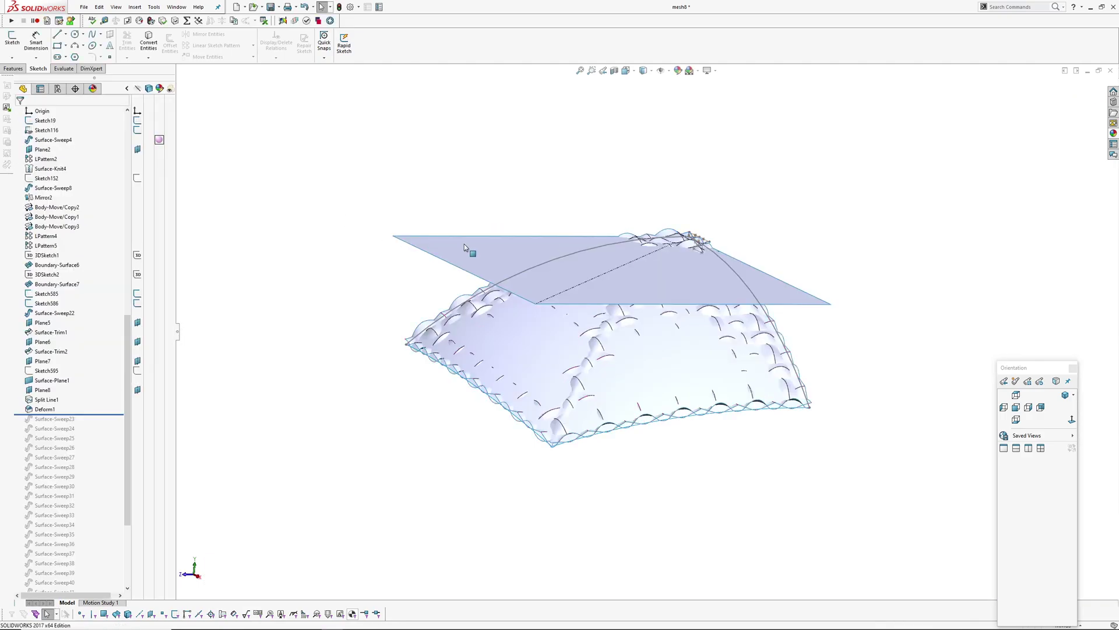
click(467, 248)
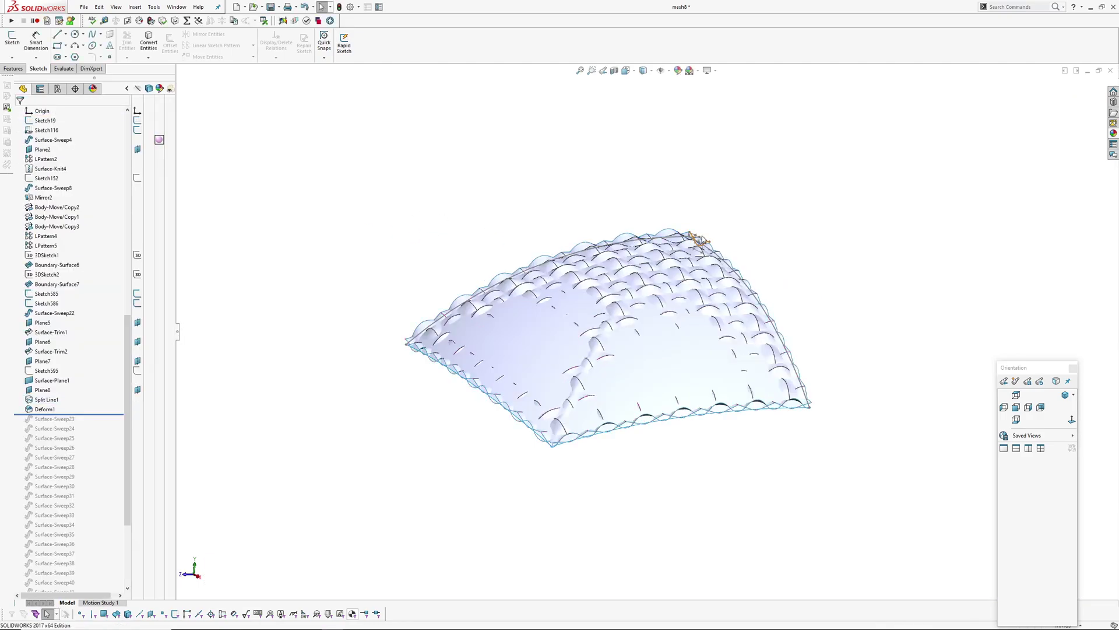
Hide the remaining sketch geometry around the curved mesh and roll the model forward through Surface-Sweep27.
middle_drag(670, 243, 655, 333)
click(487, 358)
middle_drag(519, 360, 571, 232)
middle_drag(606, 326, 593, 484)
drag(86, 415, 92, 467)
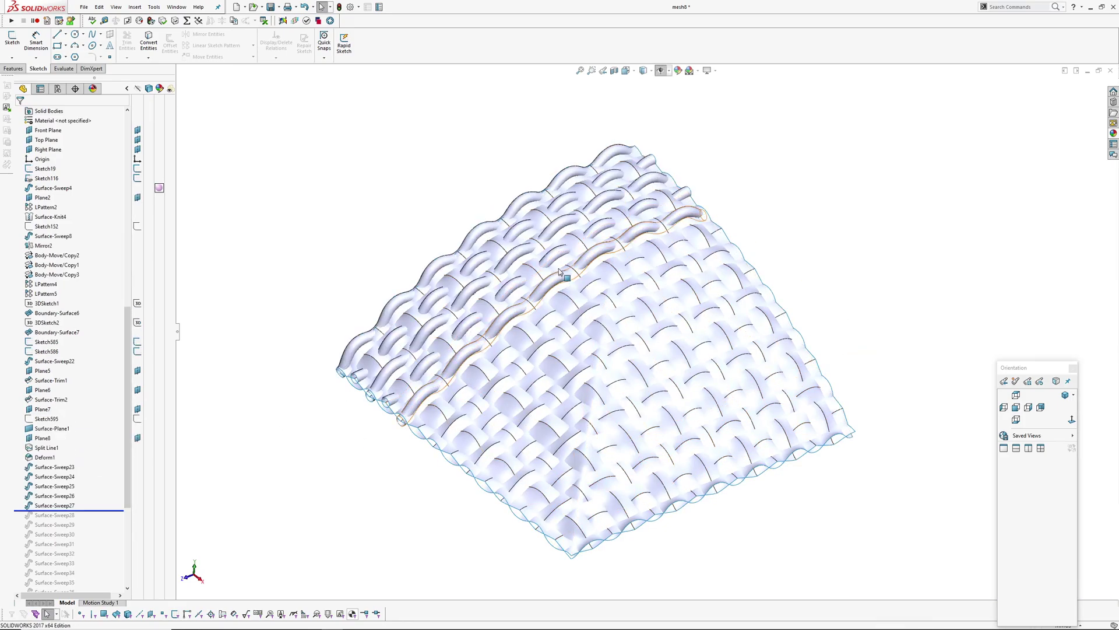
Create a surface sweep with a 3 mm circular profile along the next wavy mesh edge beside the existing tubes.
middle_drag(565, 267, 570, 252)
scroll(622, 276, down, 2)
scroll(684, 270, down, 3)
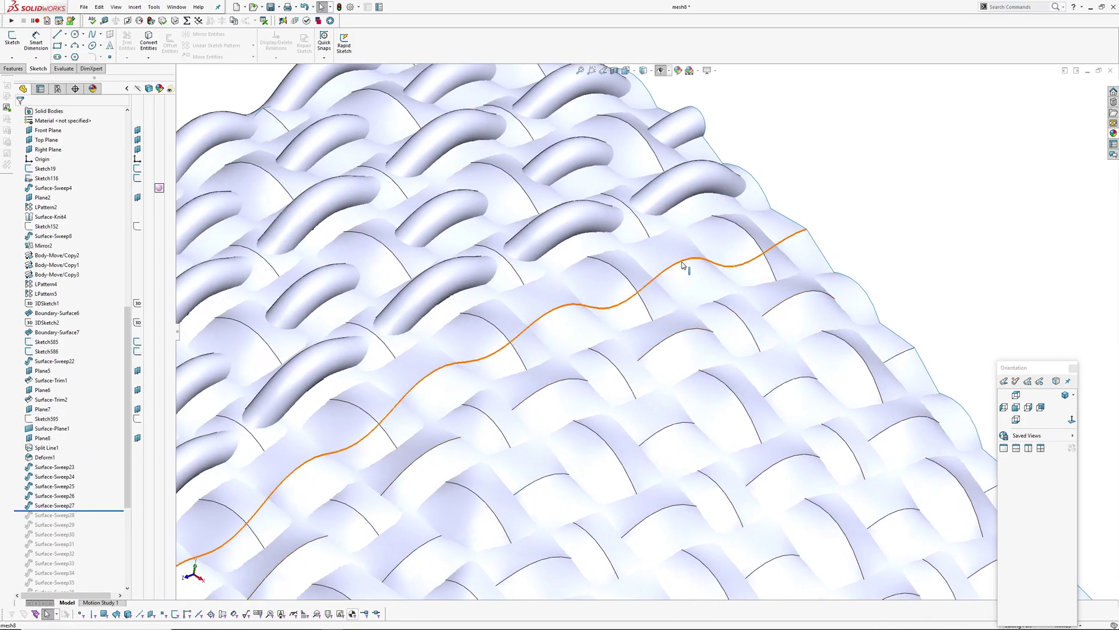
click(680, 261)
click(766, 152)
click(135, 7)
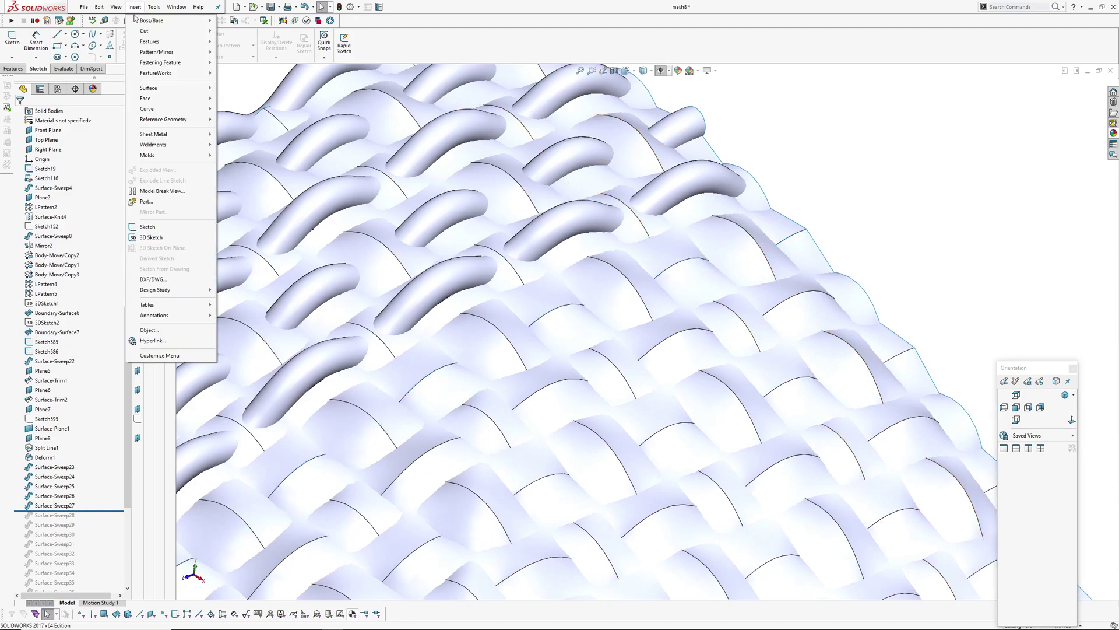
mouse_move(172, 87)
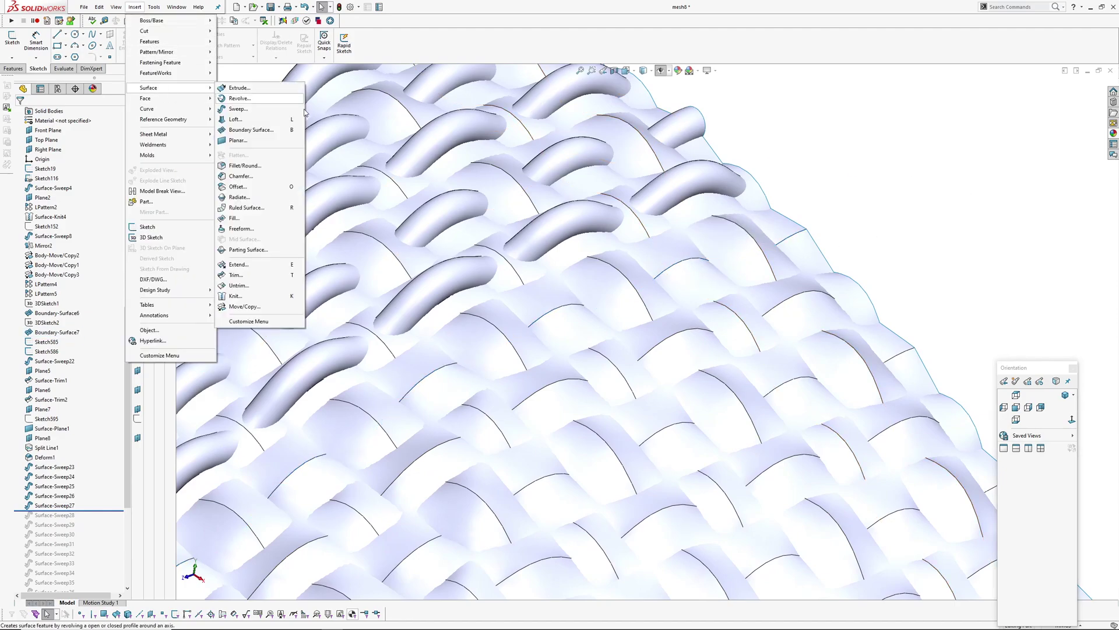
click(242, 109)
click(40, 147)
click(790, 236)
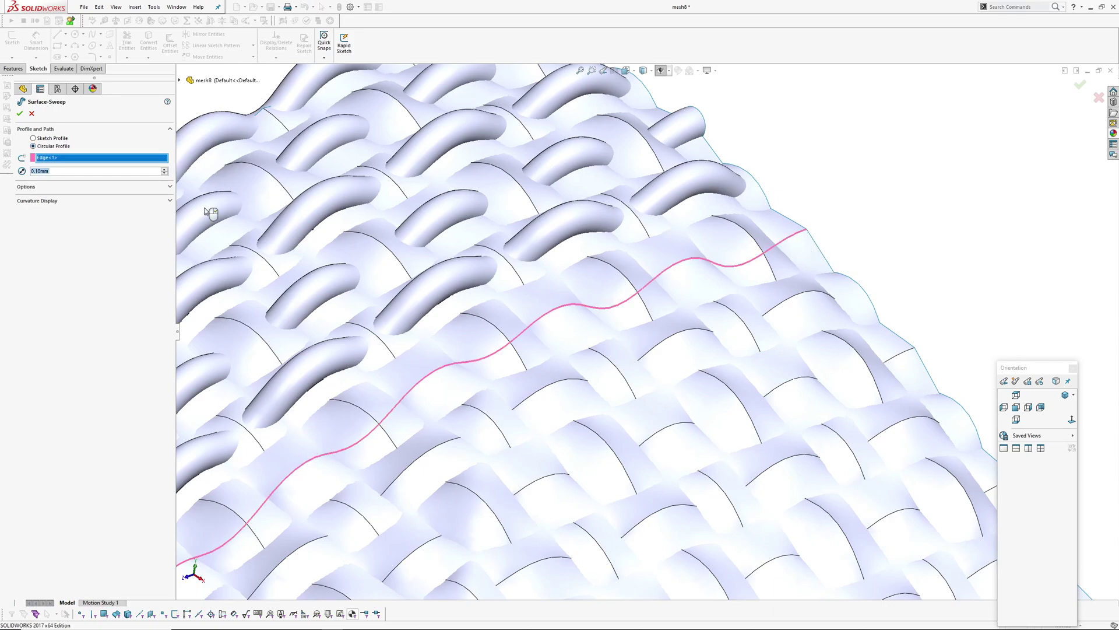
text(3)
key(Return)
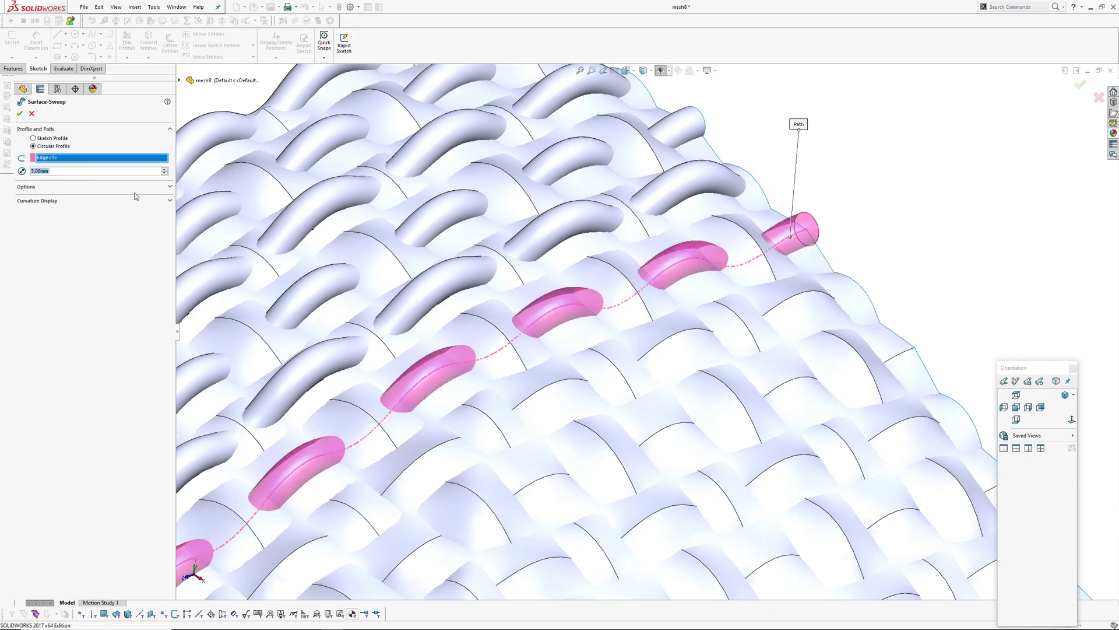
key(Return)
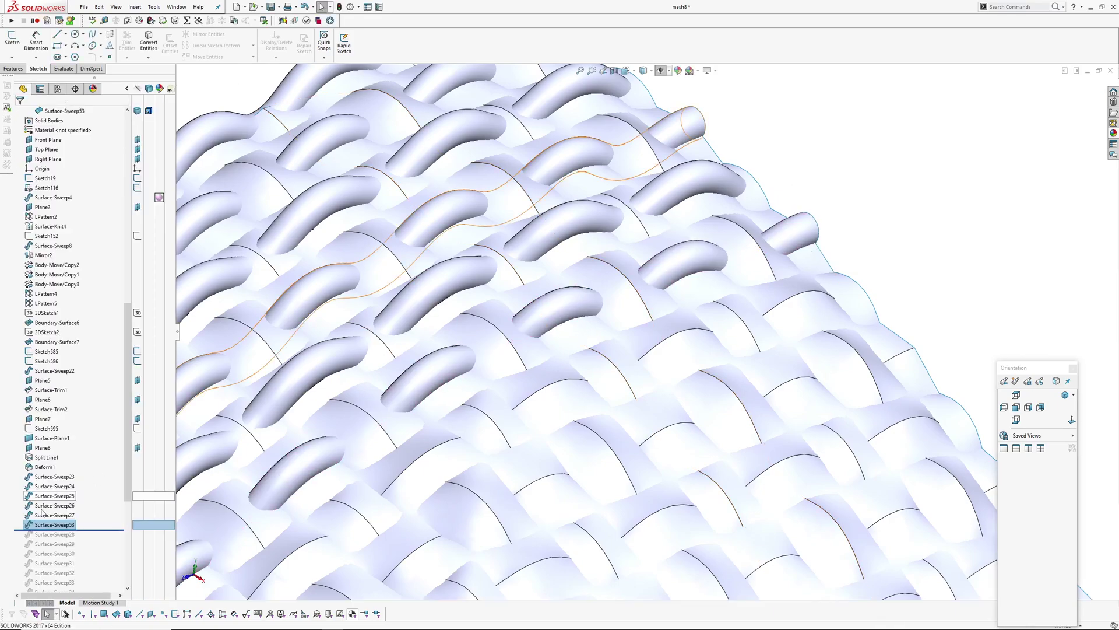
Delete the trial surface sweep just made along the wavy edge.
key(Delete)
key(Return)
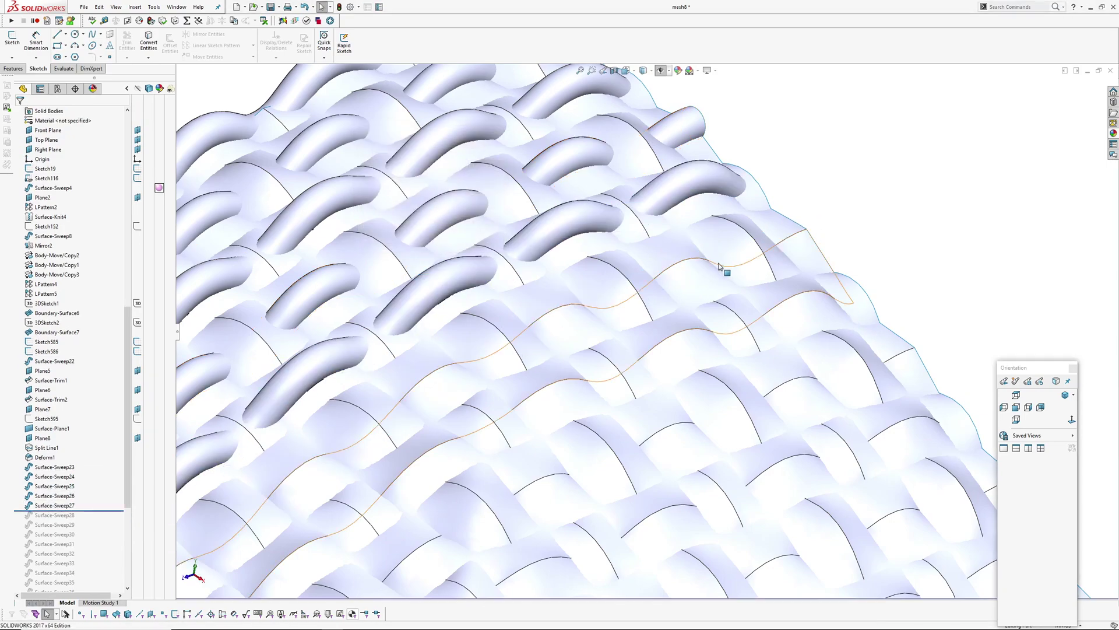
scroll(723, 266, up, 7)
mouse_move(657, 304)
middle_down()
mouse_move(657, 344)
mouse_move(641, 307)
middle_up()
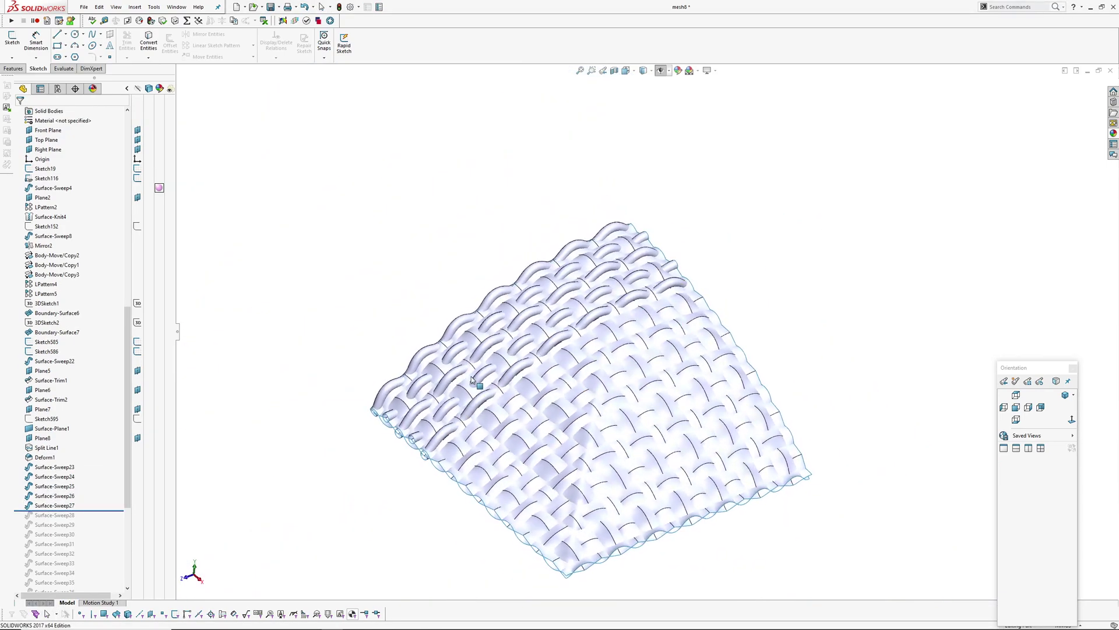
Inspect the existing swept tubes and highlight Surface-Sweep23 along the outer edge of the mesh.
middle_drag(482, 386, 508, 368)
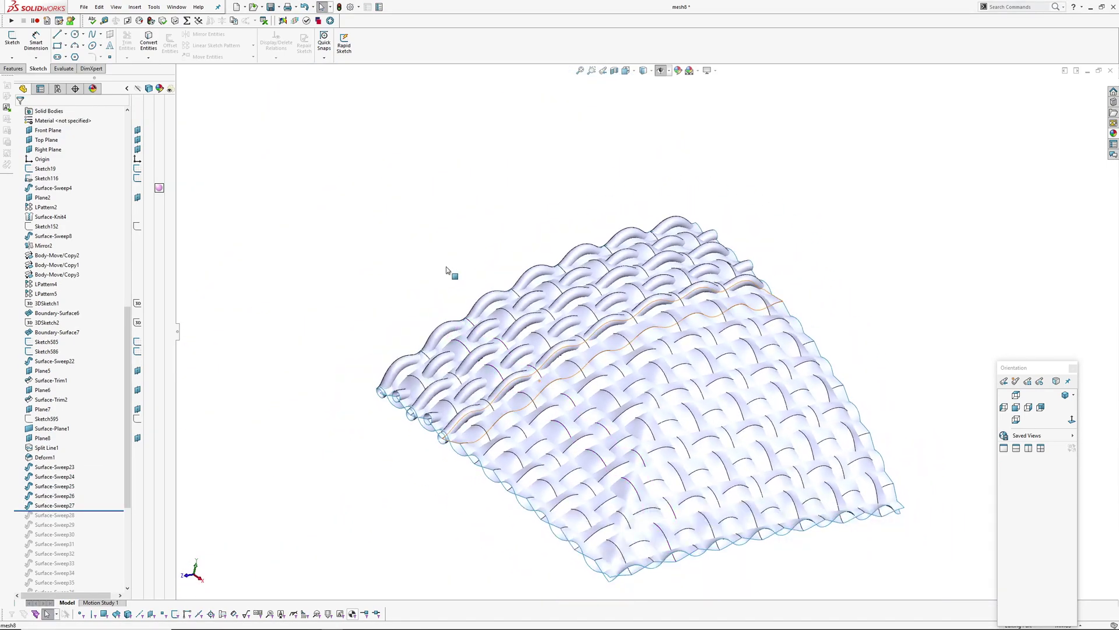
middle_drag(571, 426, 531, 396)
scroll(473, 352, down, 3)
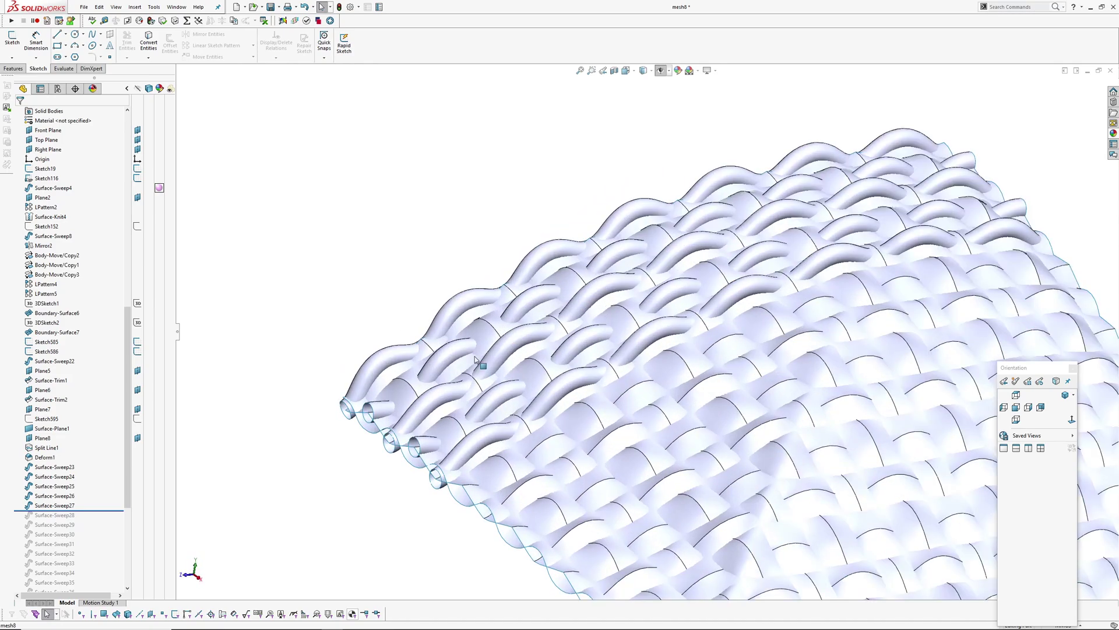
click(54, 467)
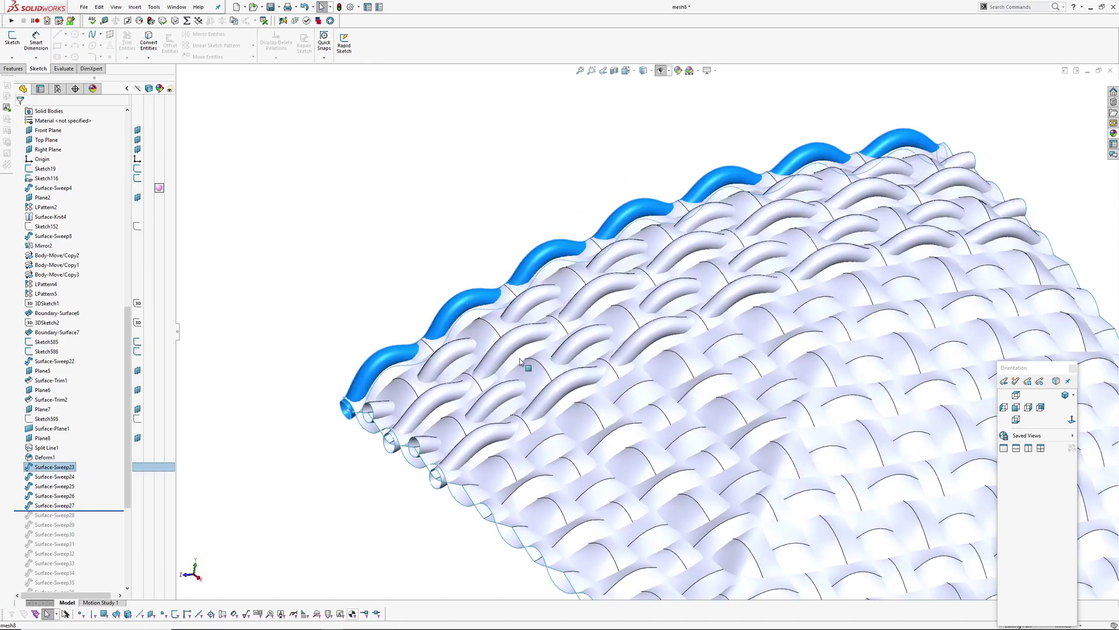
Roll the model forward through Surface-Sweep44 and view the crossing tubes woven over the mesh.
scroll(103, 431, down, 6)
drag(109, 336, 109, 473)
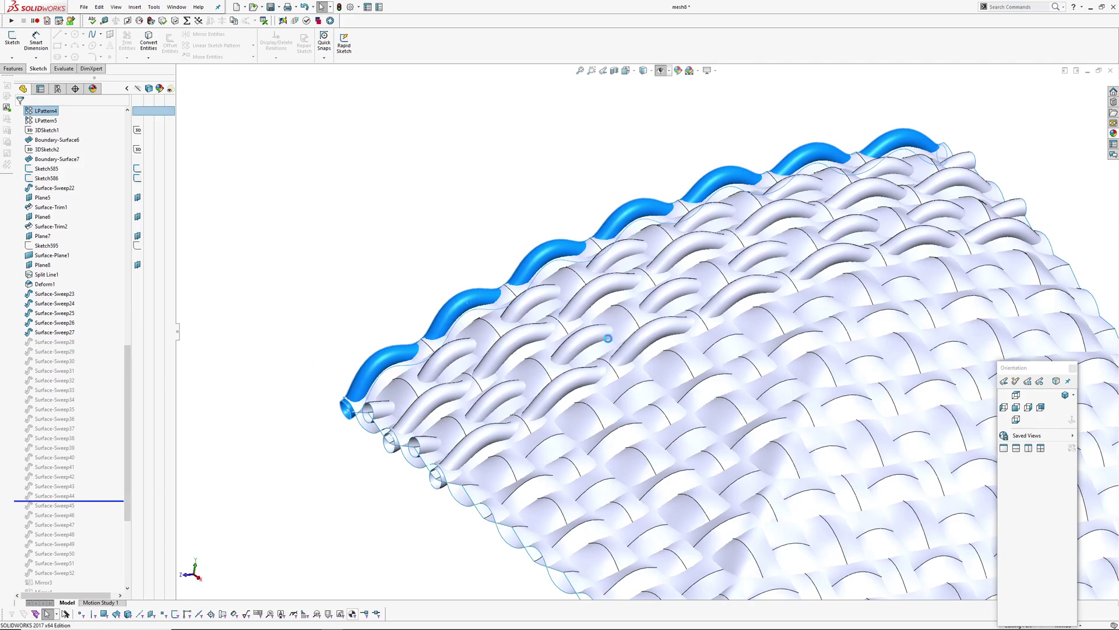
scroll(608, 342, up, 3)
middle_drag(608, 343, 875, 376)
scroll(874, 376, down, 3)
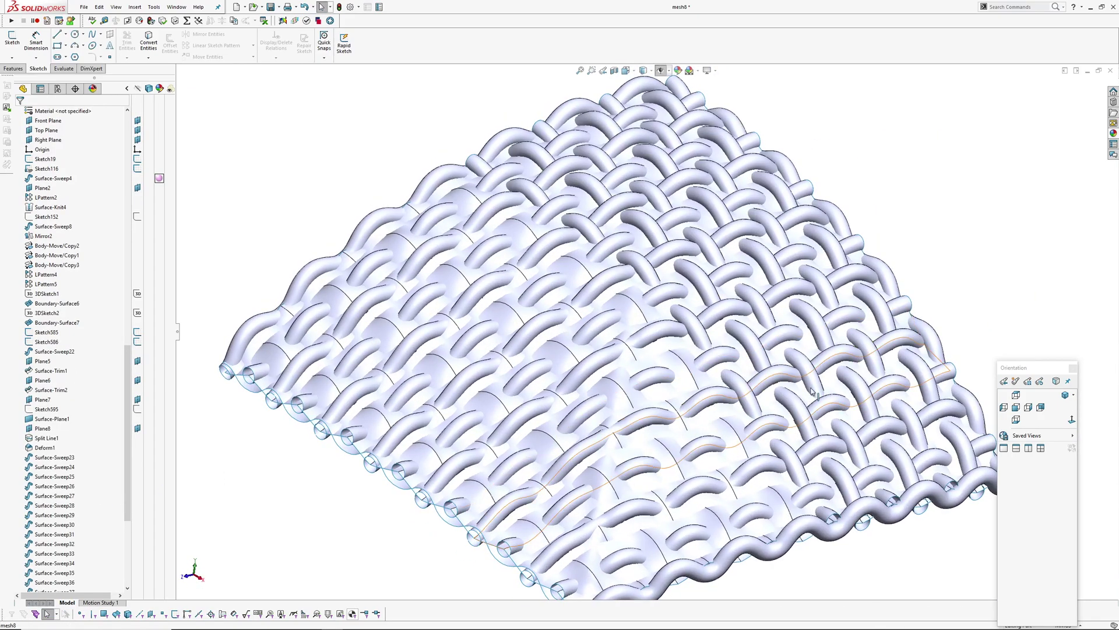
Roll the model forward through Surface-Sweep52 to include the remaining crossing tubes.
scroll(112, 503, down, 6)
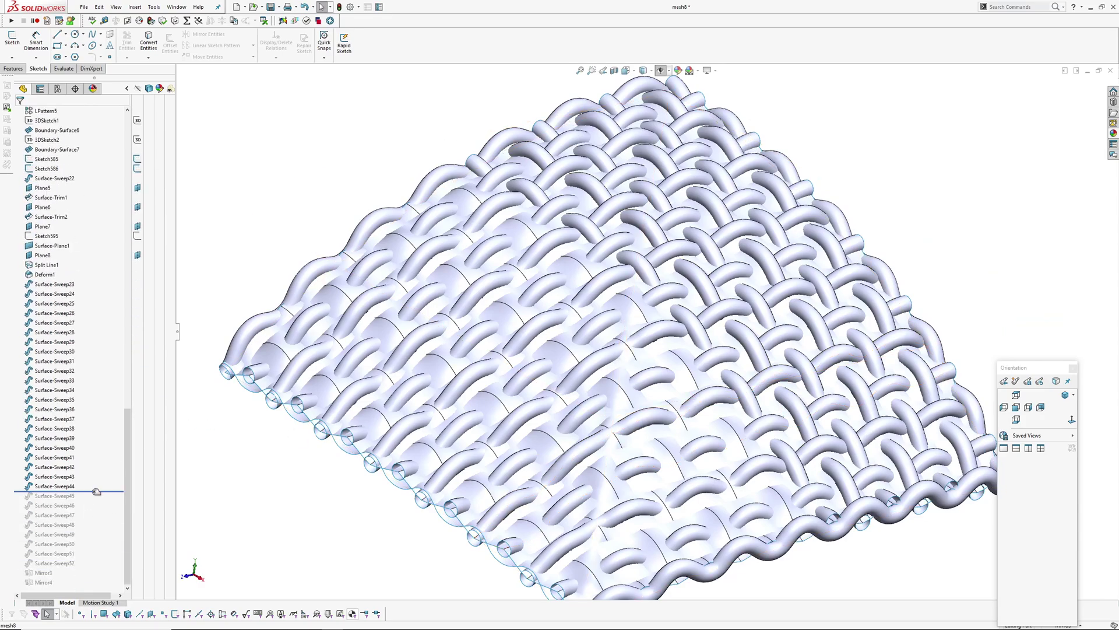
drag(96, 491, 96, 566)
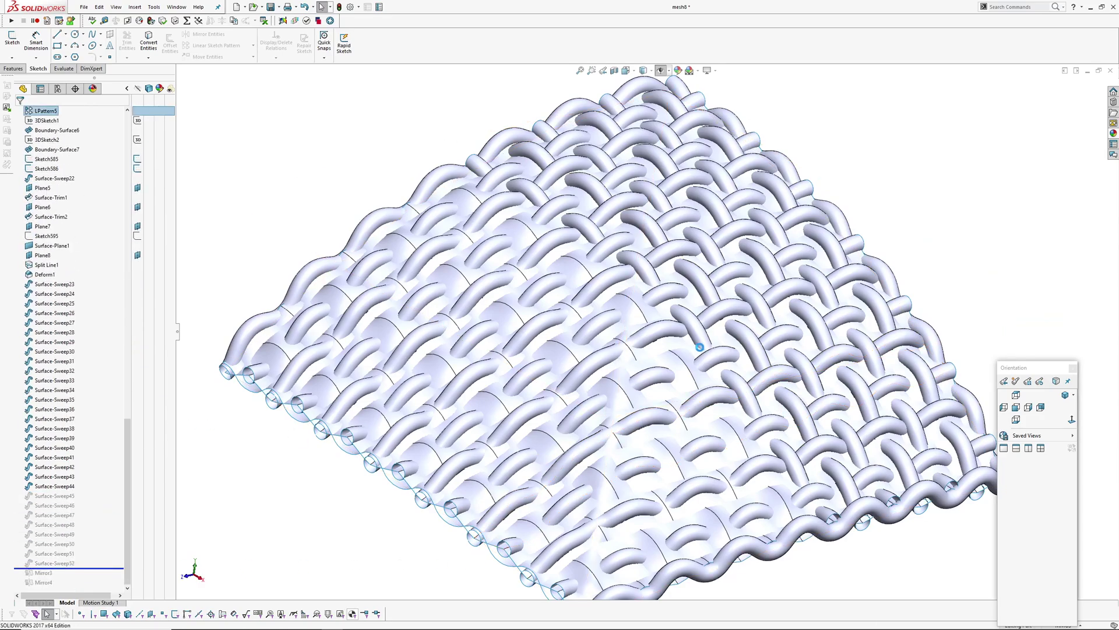
middle_drag(702, 367, 670, 408)
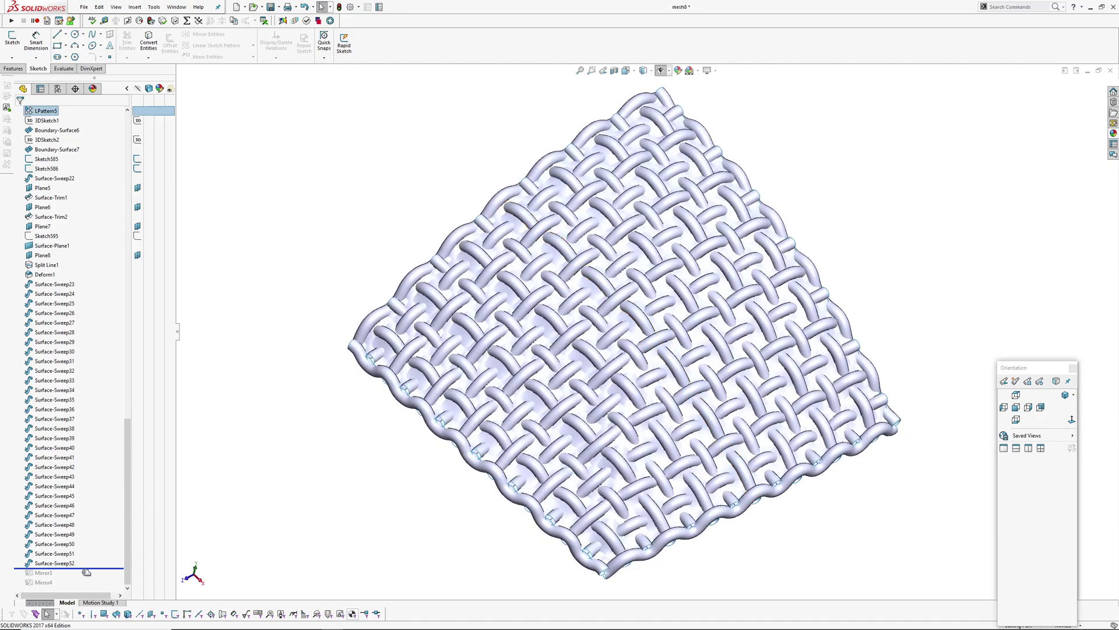
Roll the model forward through Mirror3 and Mirror4 and hide the Deform1 surface bodies.
drag(80, 573, 81, 585)
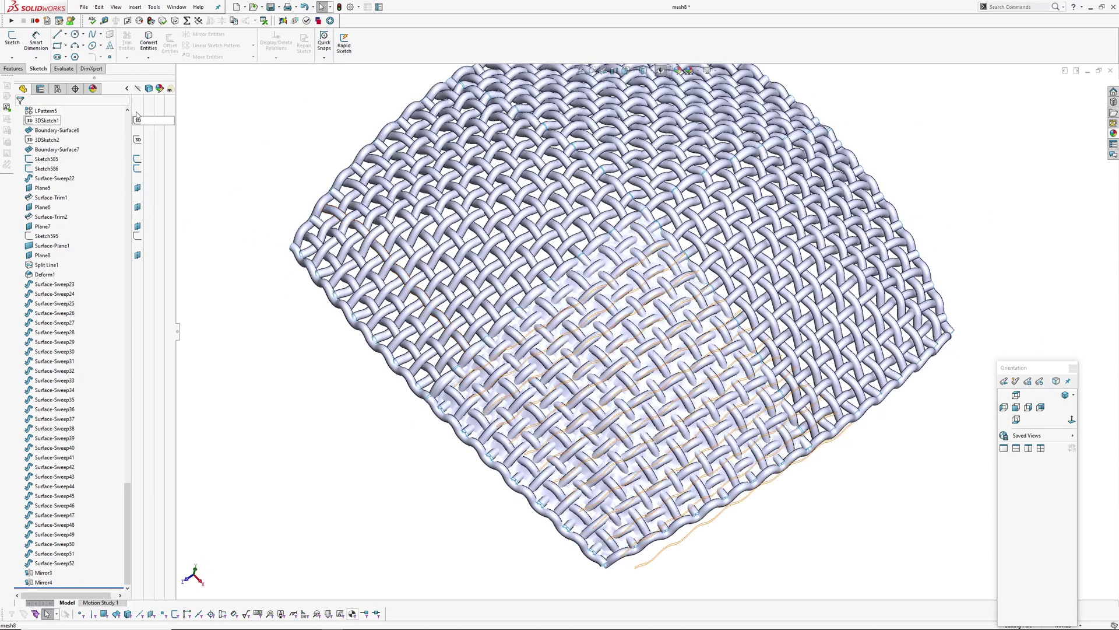
scroll(92, 259, up, 15)
scroll(92, 257, up, 20)
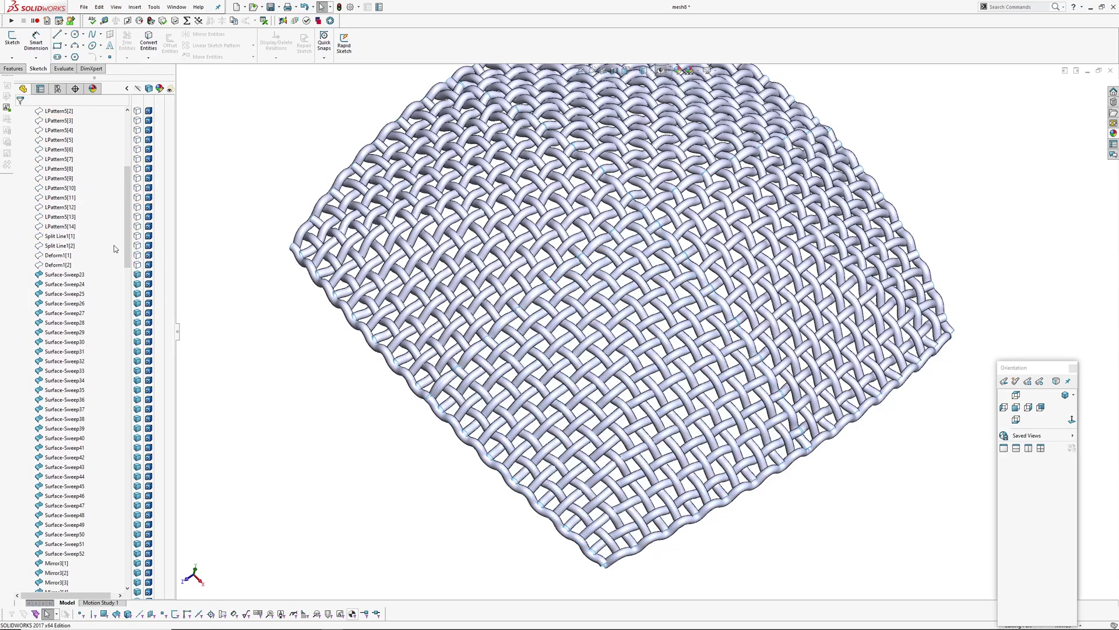
Collapse the surface bodies list and examine the finished woven mesh from above, edge-on and in perspective.
drag(124, 244, 125, 192)
click(19, 159)
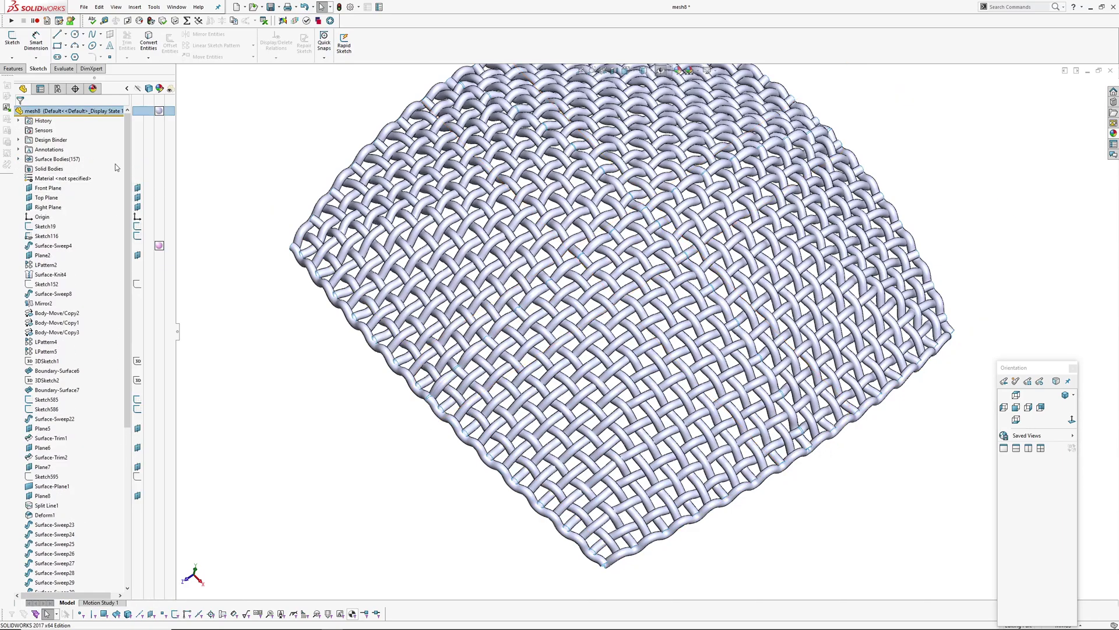
scroll(643, 329, up, 2)
middle_drag(643, 329, 691, 402)
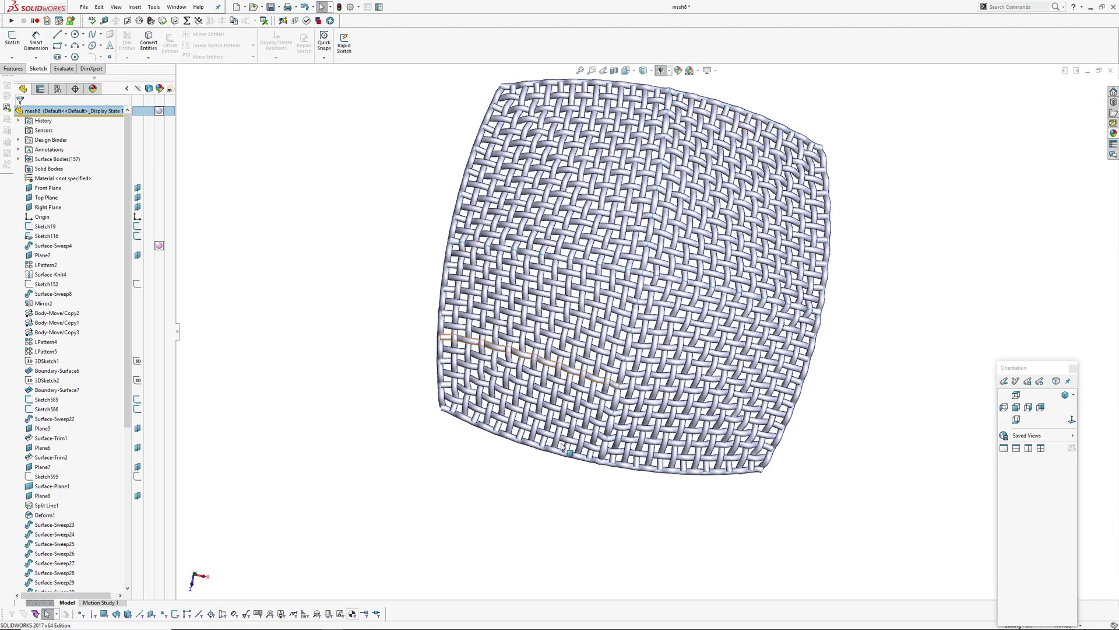
middle_drag(625, 464, 522, 431)
middle_drag(602, 366, 633, 208)
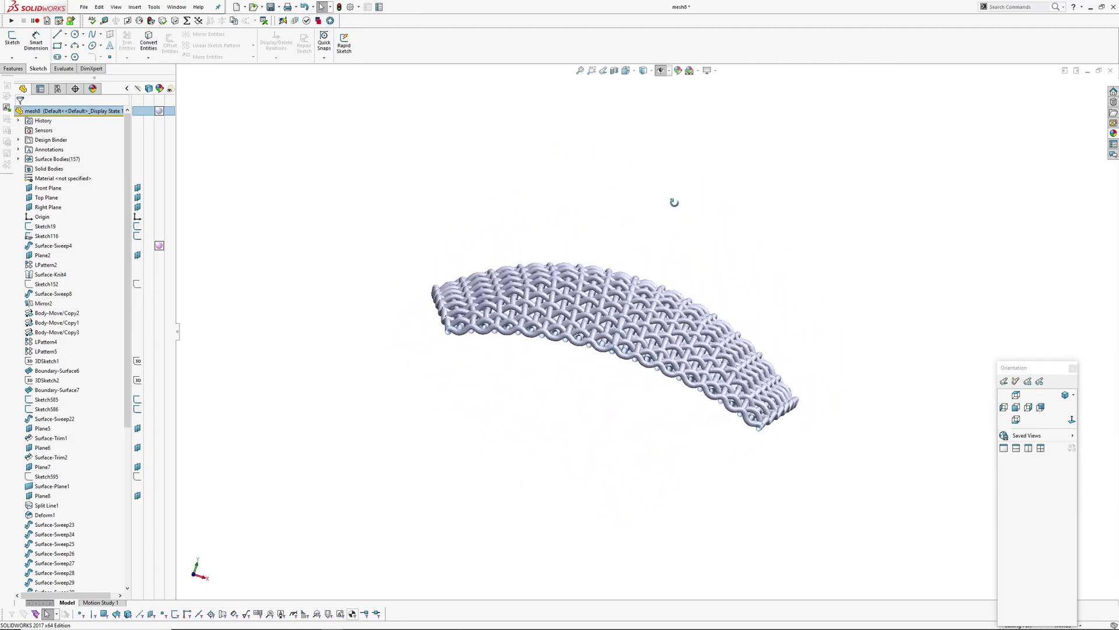
middle_drag(577, 180, 552, 287)
scroll(672, 347, down, 3)
middle_drag(673, 346, 729, 236)
middle_drag(714, 379, 592, 299)
middle_drag(389, 309, 348, 220)
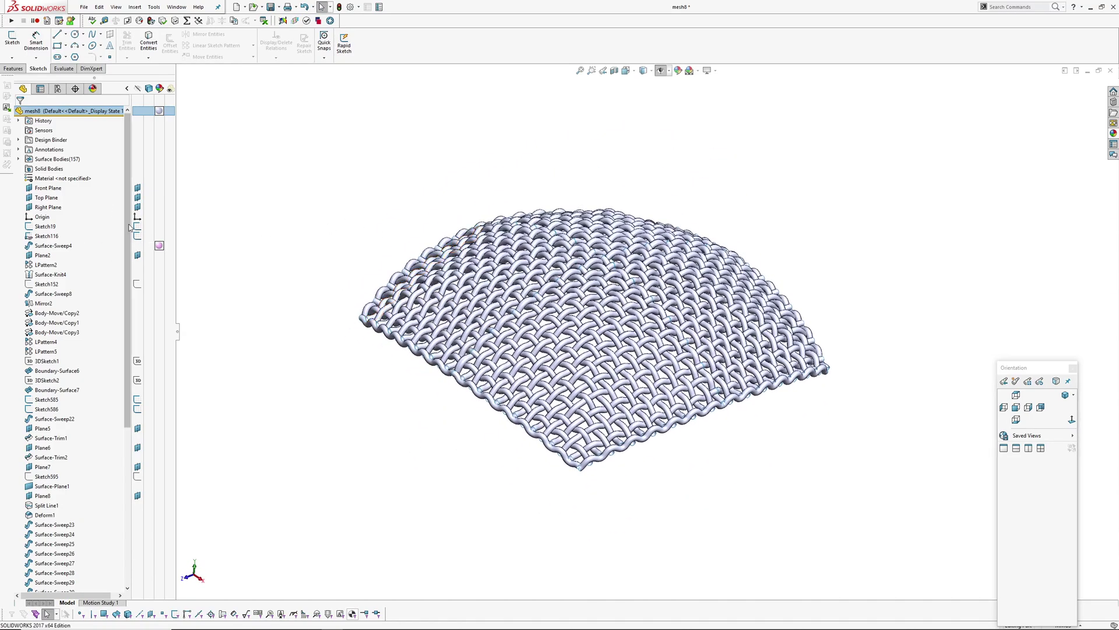
Set the arc radius in Sketch585 of the curved base surface to 110 mm.
scroll(129, 301, down, 4)
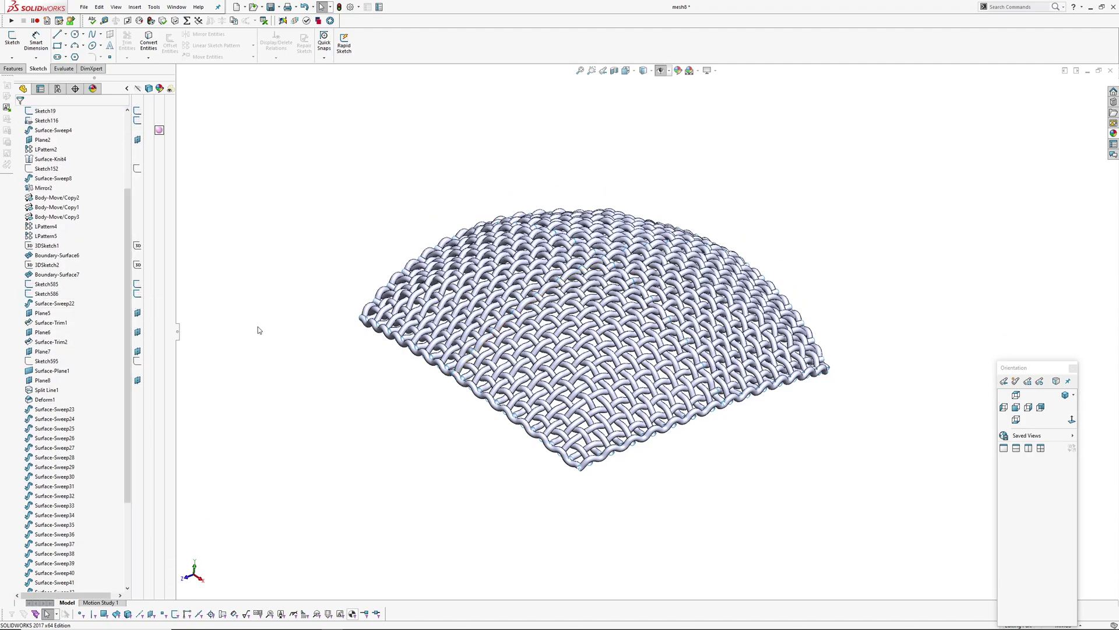
click(42, 287)
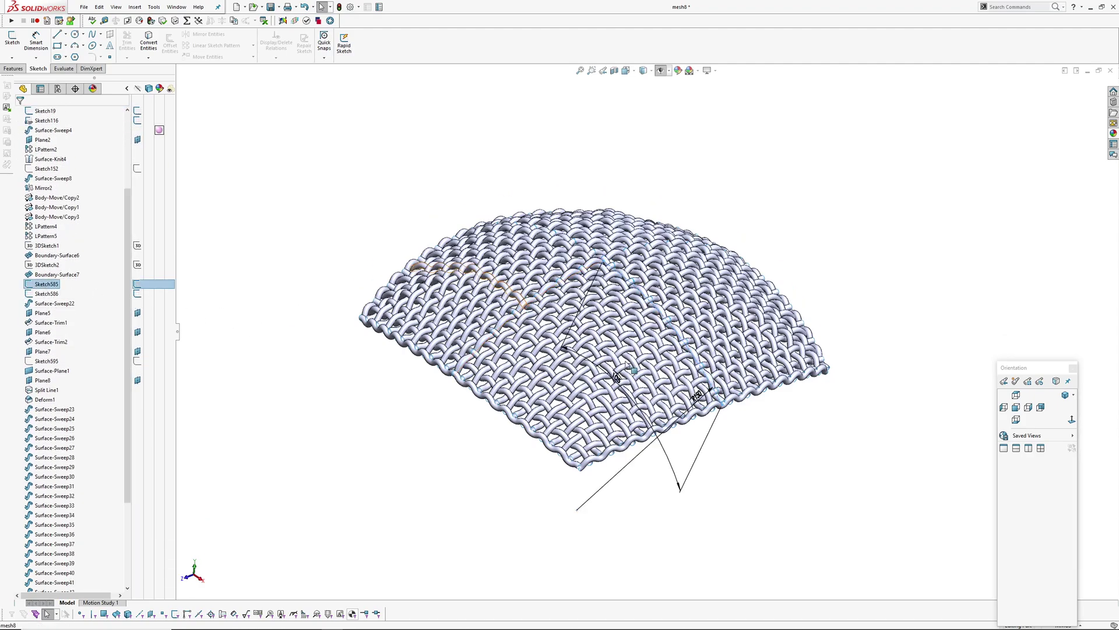
middle_drag(703, 411, 747, 344)
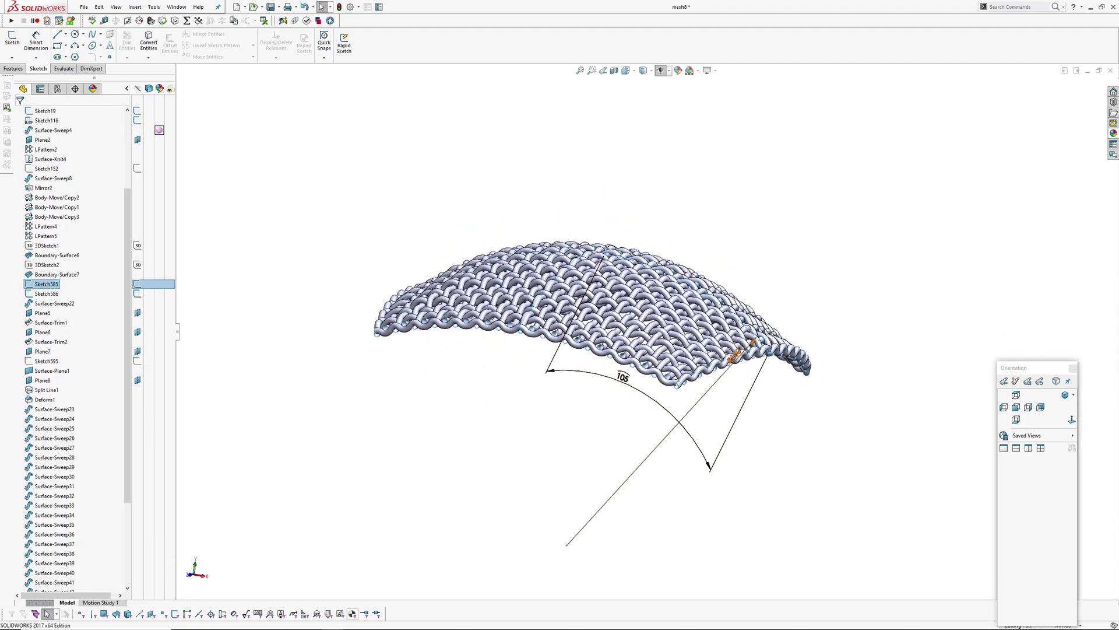
double_click(734, 355)
text(110)
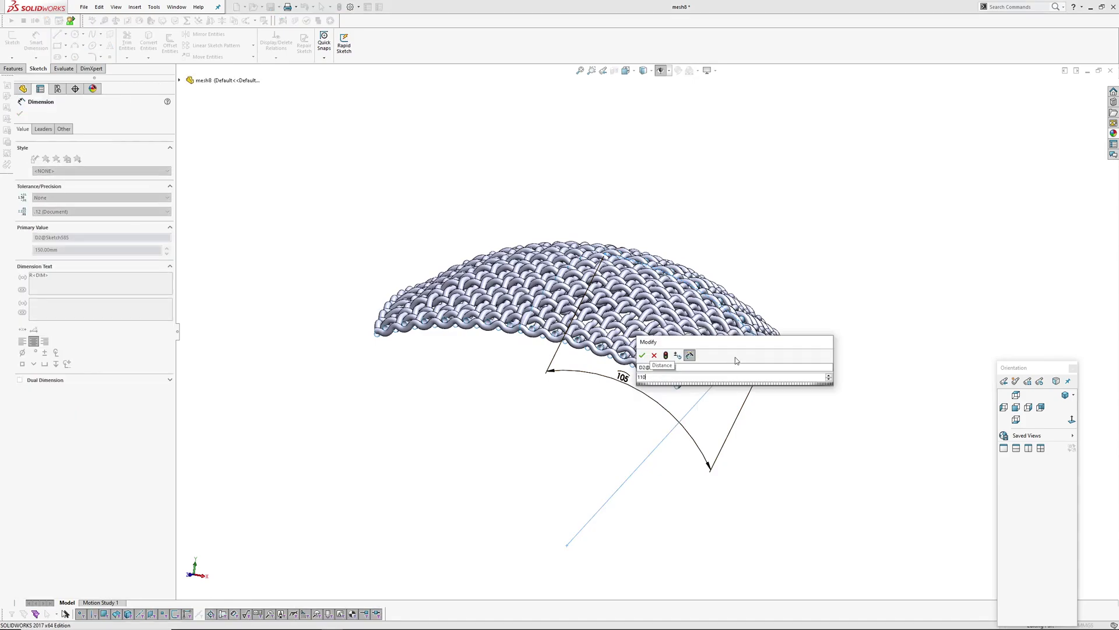
key(Return)
key(Escape)
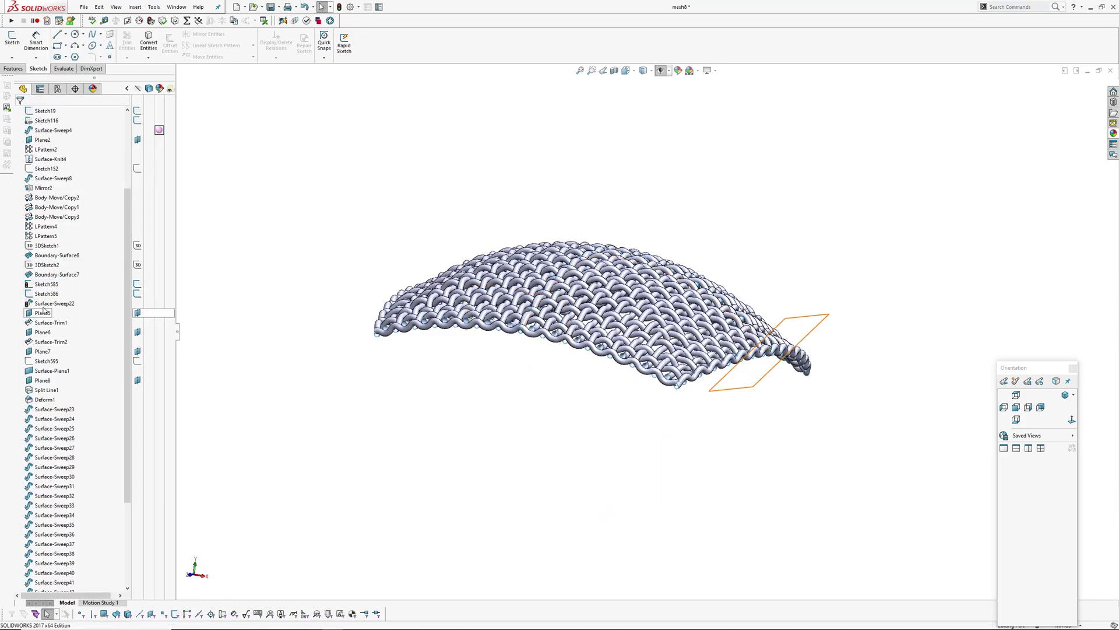
Change the arc radius in Sketch586 and rebuild the model to update the woven mesh's curvature.
click(46, 293)
key(ctrl+z)
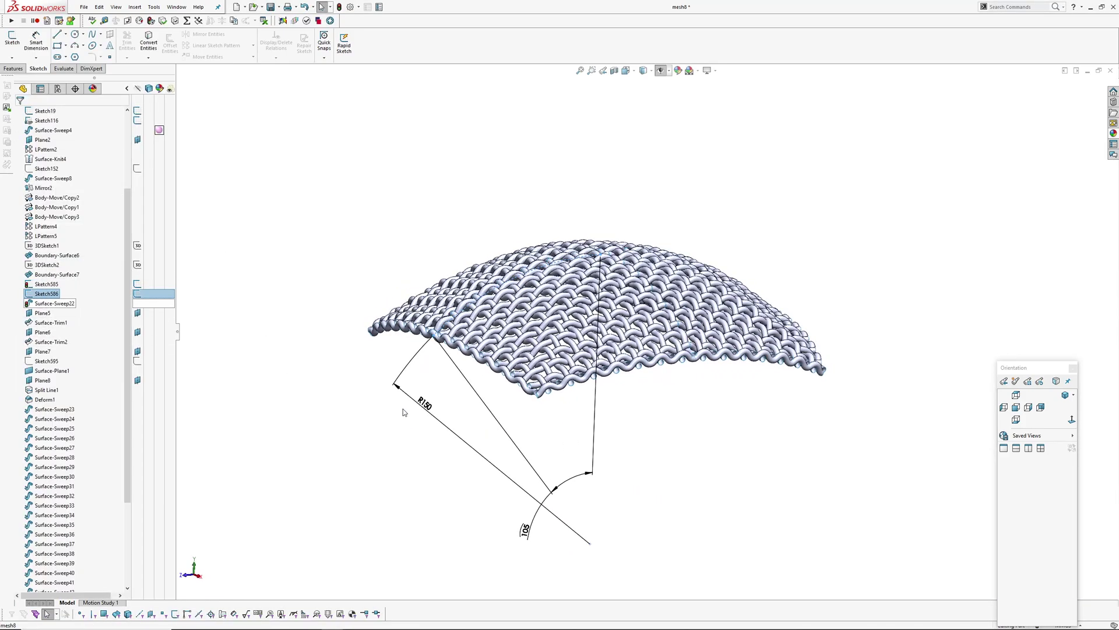
click(428, 410)
double_click(426, 409)
key(Return)
click(373, 260)
middle_drag(435, 281, 467, 321)
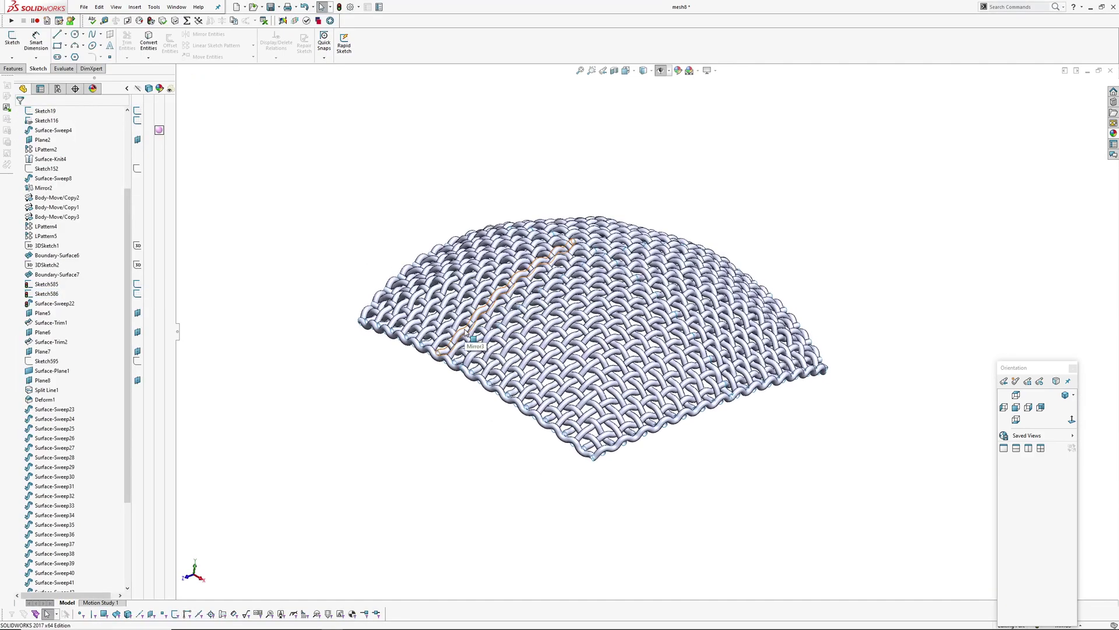
middle_drag(528, 283, 546, 341)
key(ctrl+b)
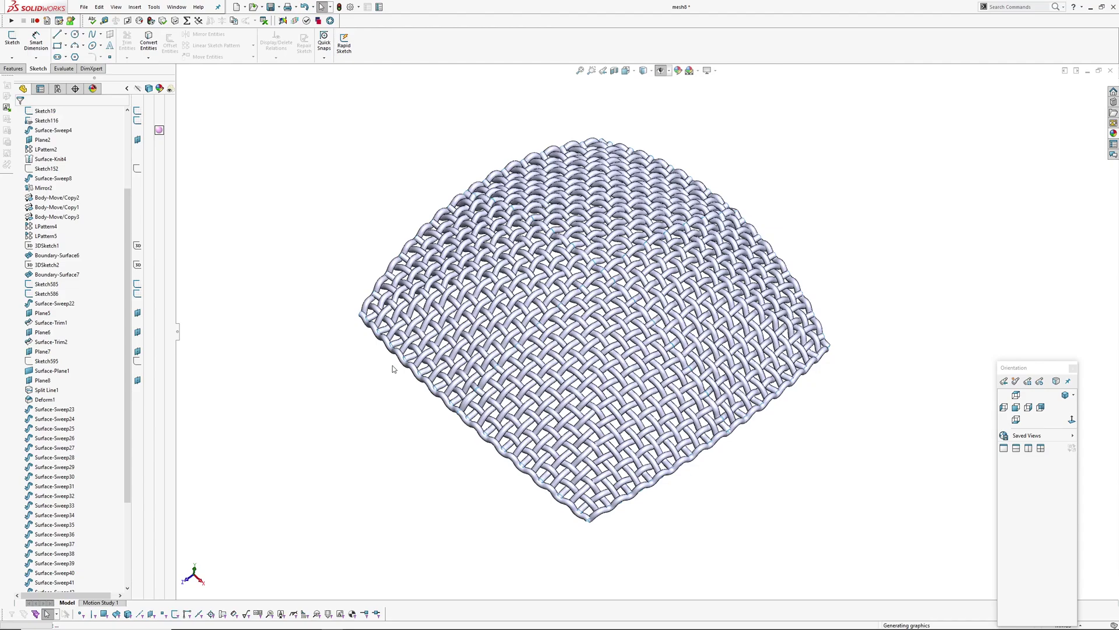
Examine the rebuilt mesh from several sides and up close to check the weave on the changed curvature.
middle_drag(719, 397, 679, 287)
scroll(662, 188, up, 6)
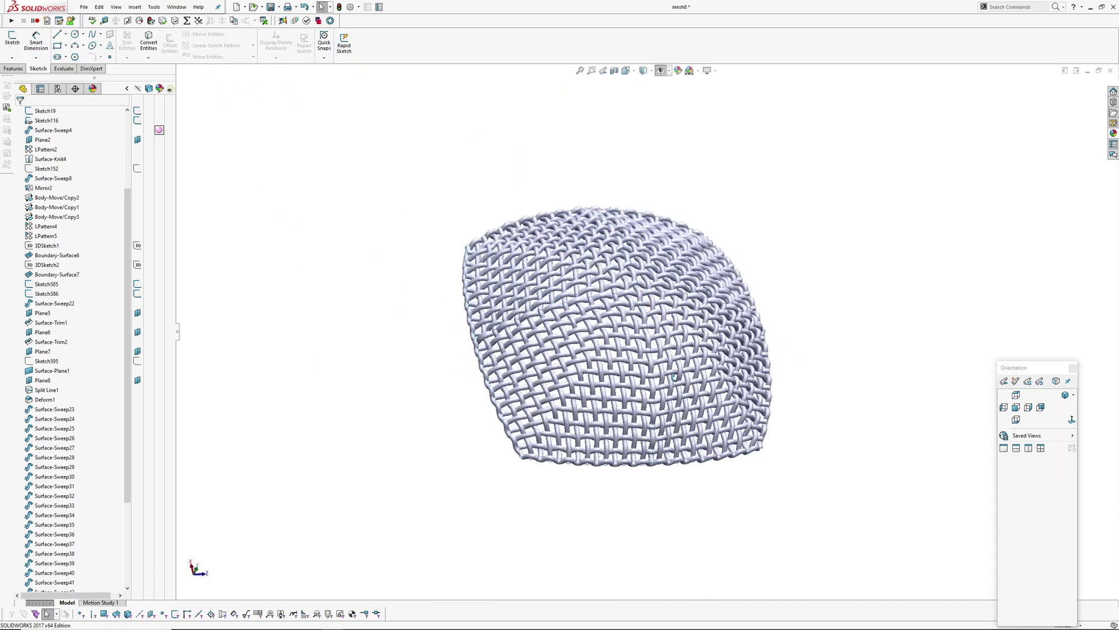
middle_drag(608, 409, 679, 284)
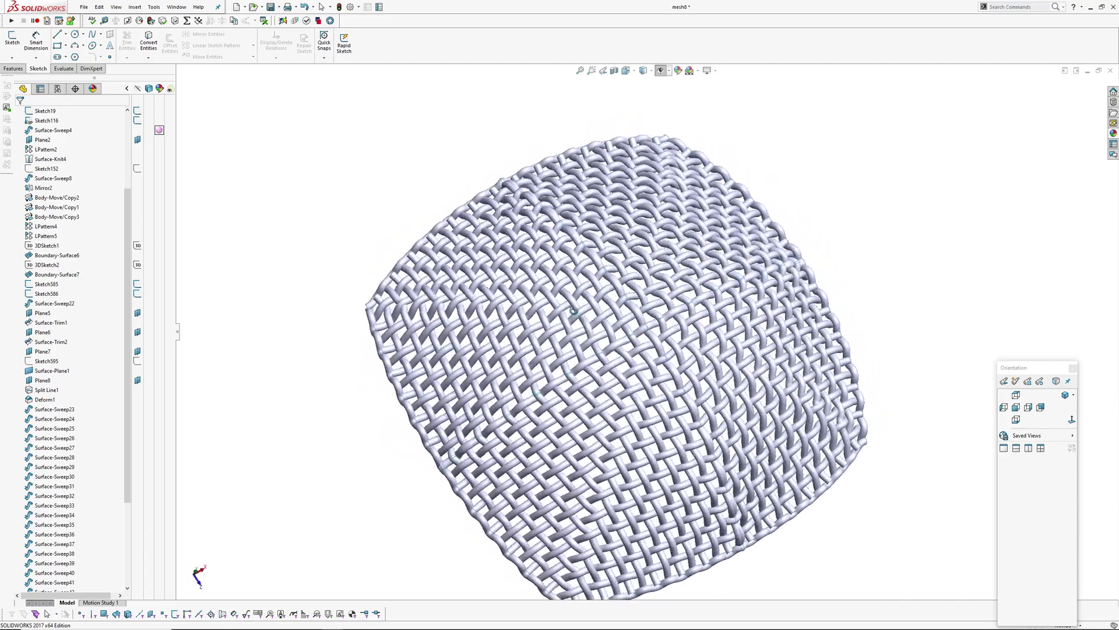
middle_drag(650, 298, 576, 459)
key(ctrl+7)
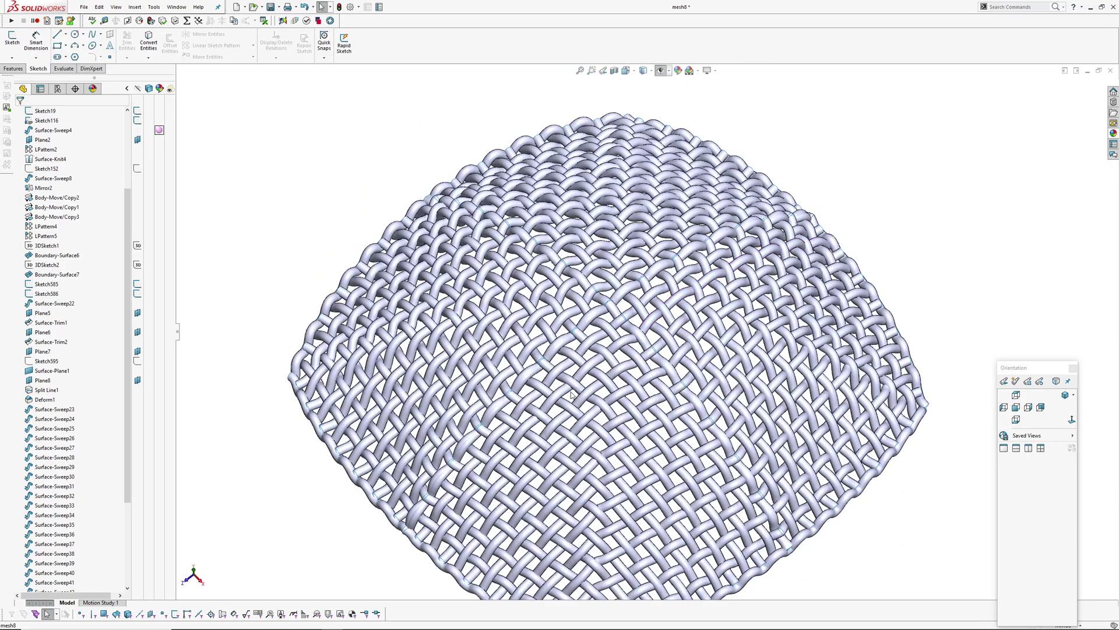
ctrl+middle_drag(625, 368, 604, 327)
scroll(644, 315, up, 2)
scroll(606, 353, down, 1)
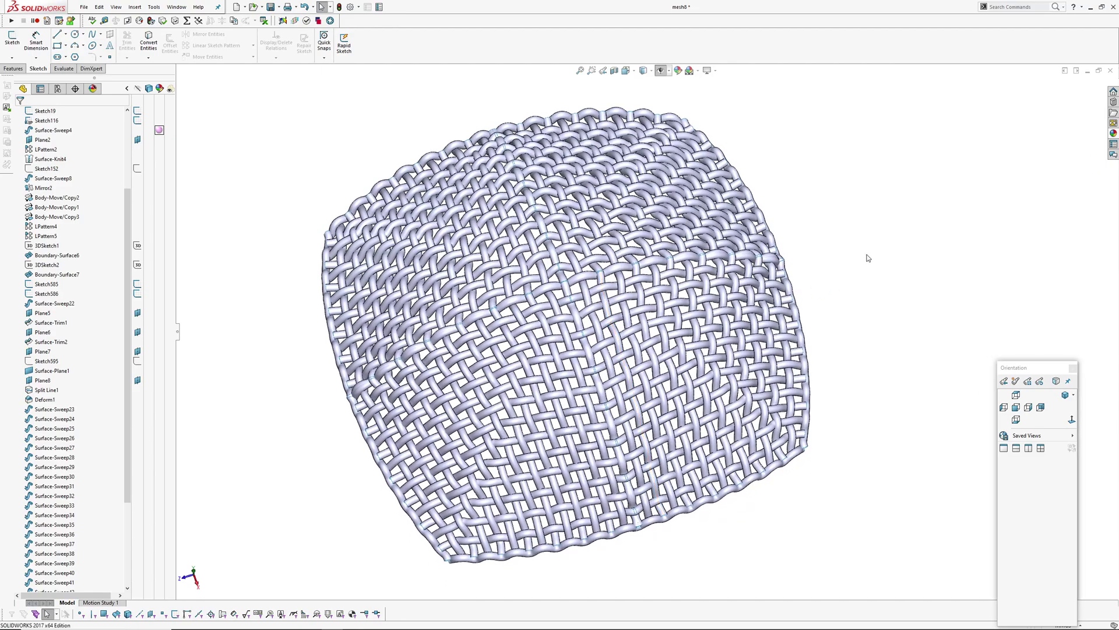